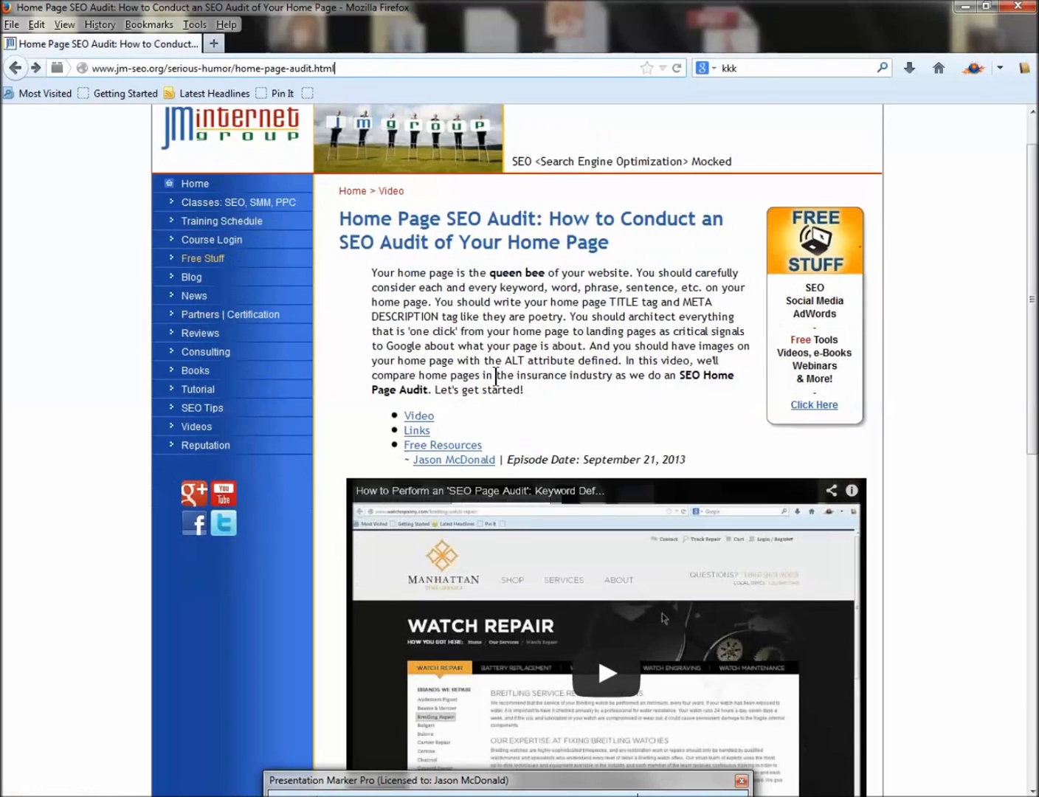
Step: Scroll down the audit article to the Links Used section (Progressive, Geico, 21st) and the checklist
{"action": "scroll", "coordinate": [420, 386], "scroll_direction": "down", "scroll_amount": 3}
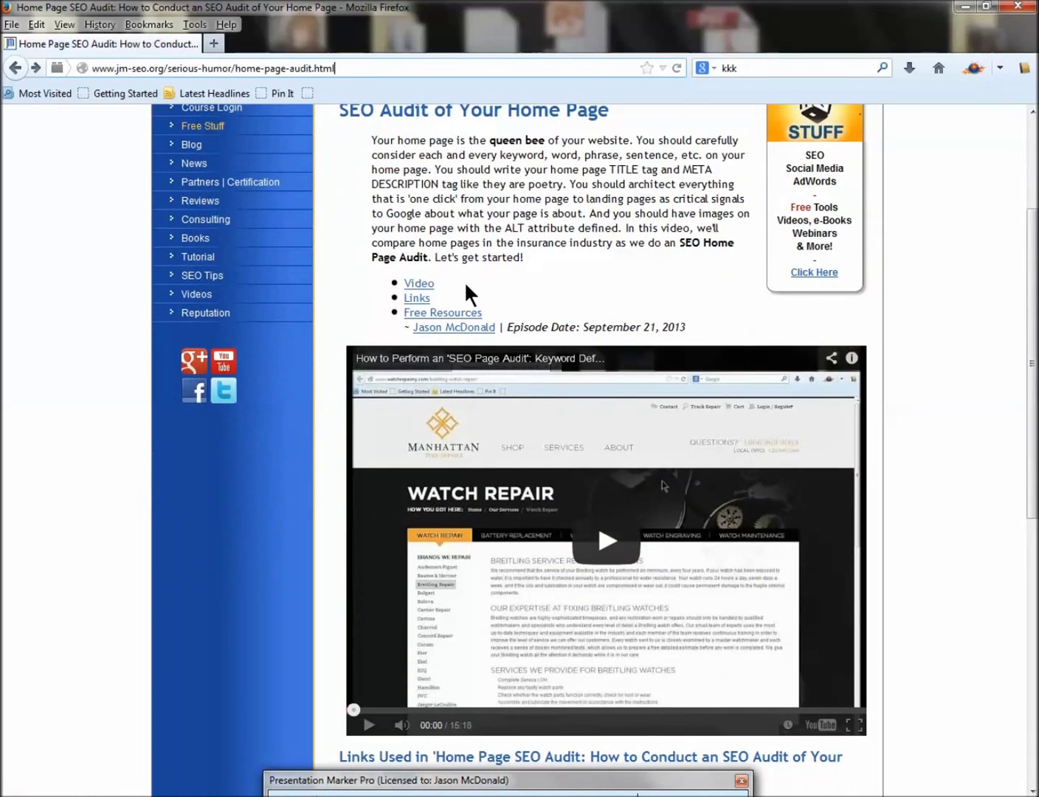
{"action": "scroll", "coordinate": [472, 354], "scroll_direction": "down", "scroll_amount": 6}
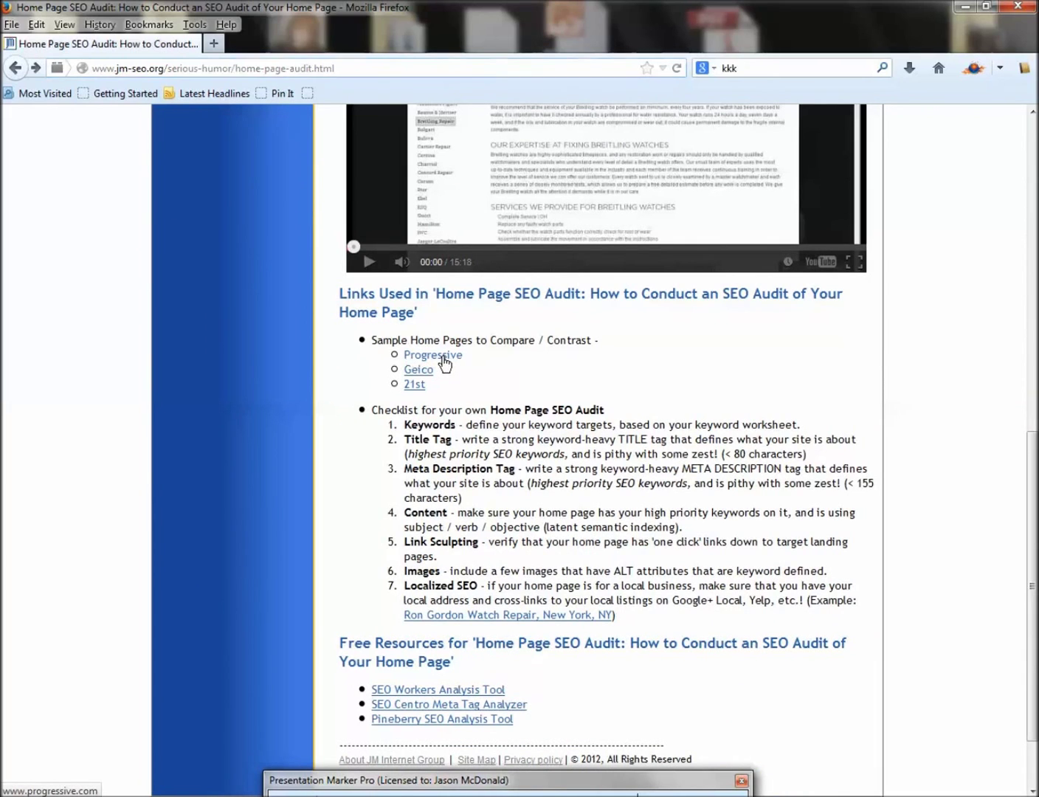
Step: Open the Progressive, 21st and Geico sample links each in its own new tab
{"action": "right_click", "coordinate": [442, 358]}
{"action": "left_click", "coordinate": [462, 366]}
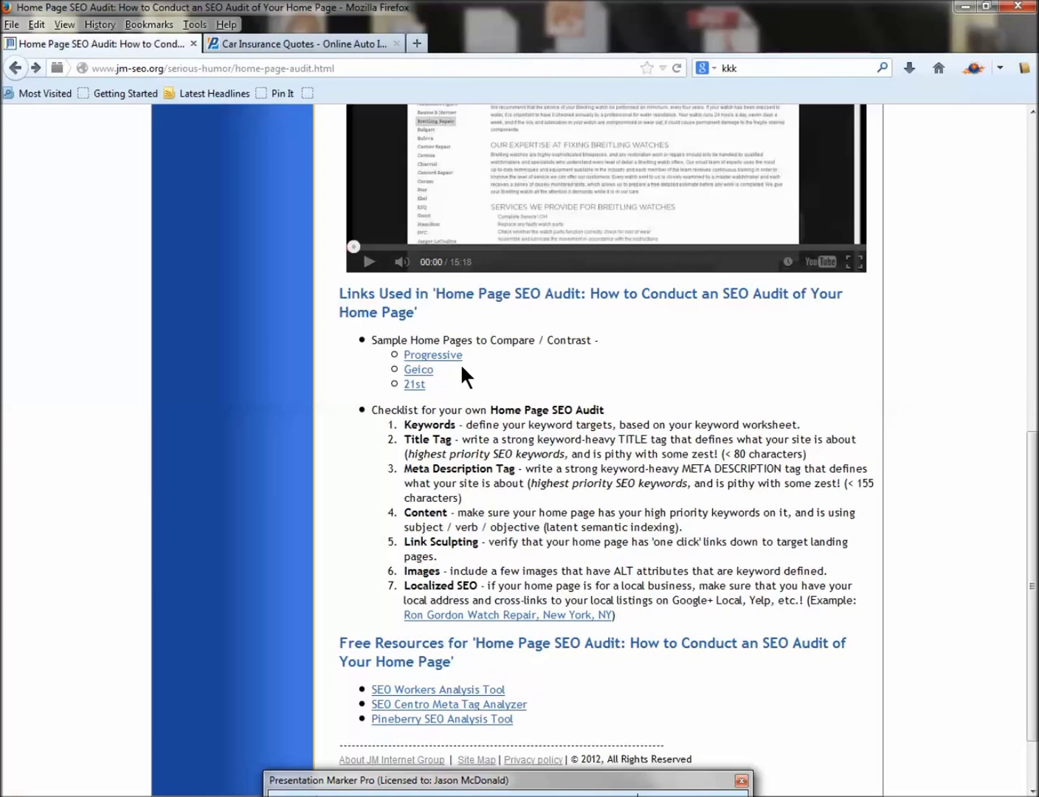
{"action": "right_click", "coordinate": [424, 387]}
{"action": "left_click", "coordinate": [472, 401]}
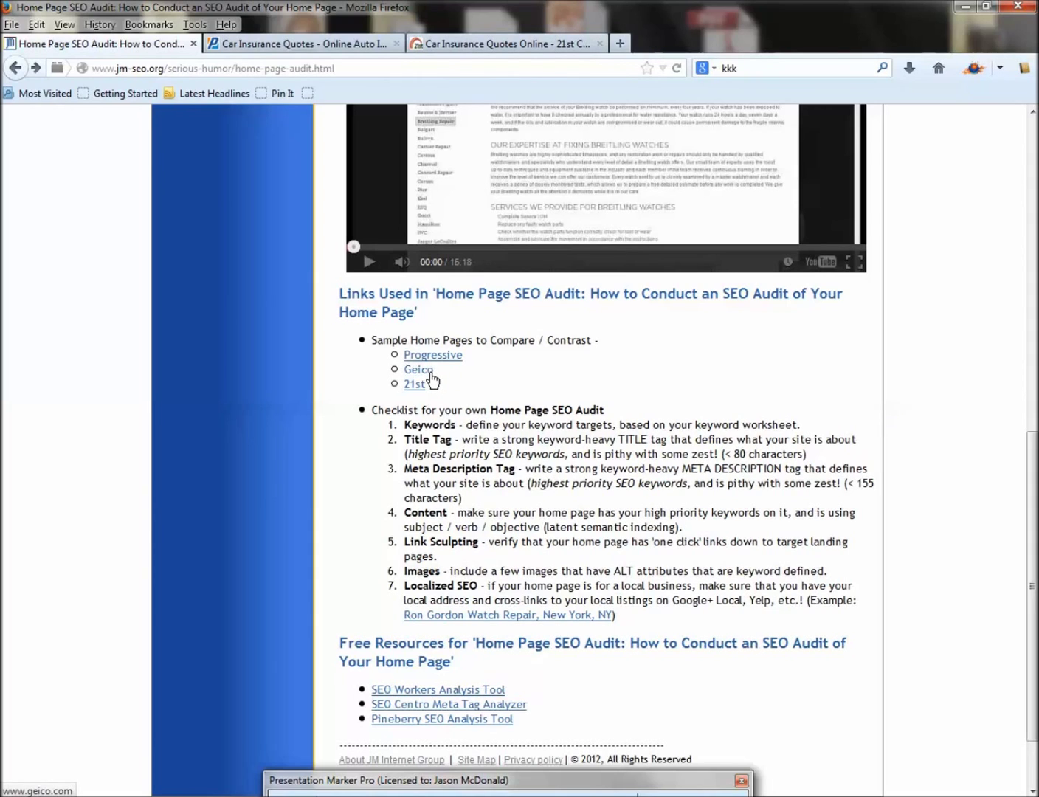
{"action": "right_click", "coordinate": [433, 377]}
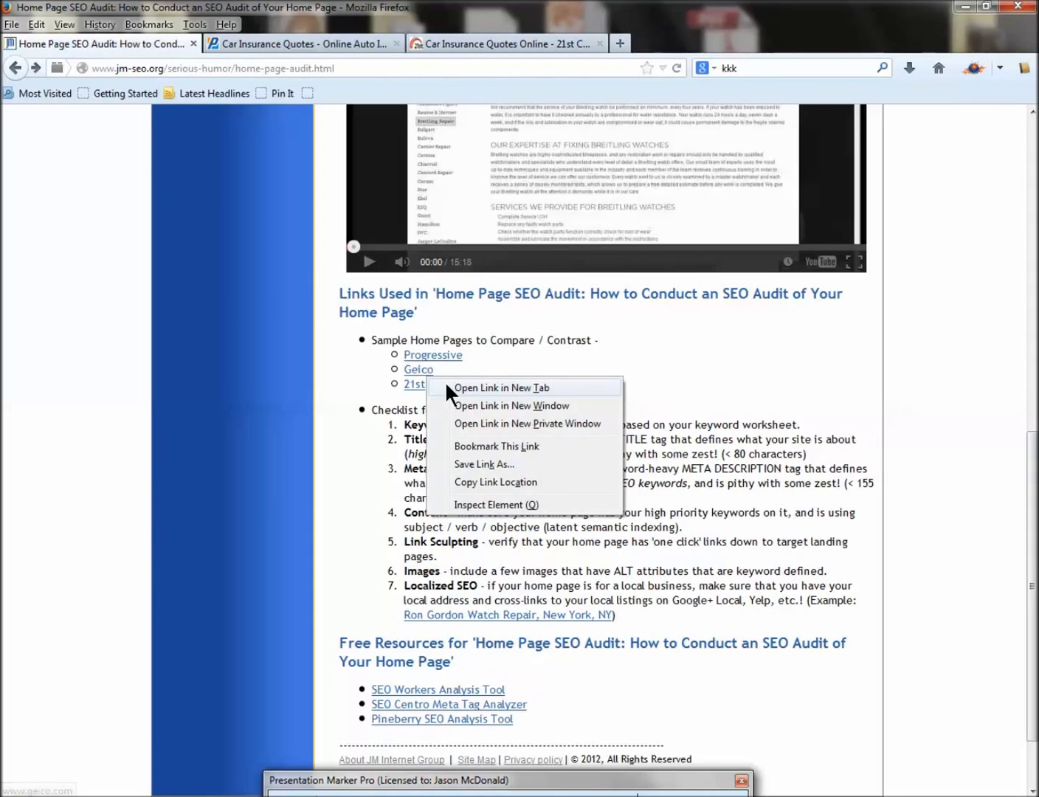
{"action": "left_click", "coordinate": [447, 386]}
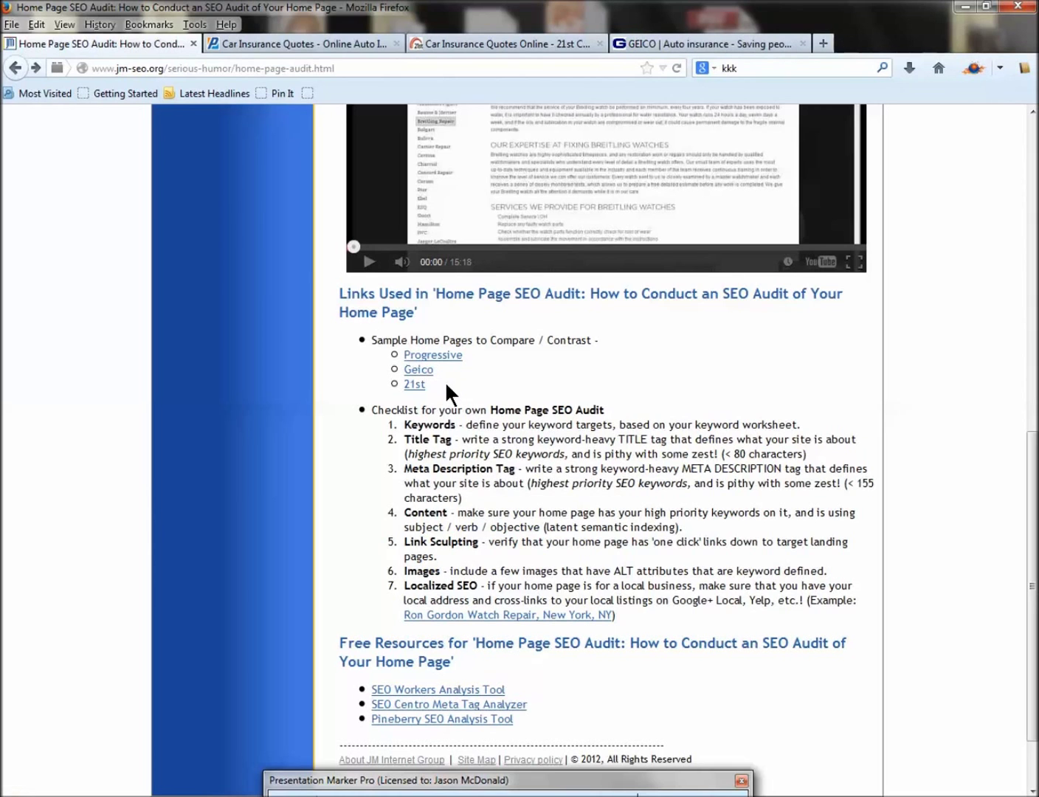
Step: Flip through the Progressive, 21st Century and GEICO tabs, ending on Progressive
{"action": "left_click", "coordinate": [325, 42]}
{"action": "left_click", "coordinate": [508, 44]}
{"action": "left_click", "coordinate": [630, 43]}
{"action": "left_click", "coordinate": [322, 45]}
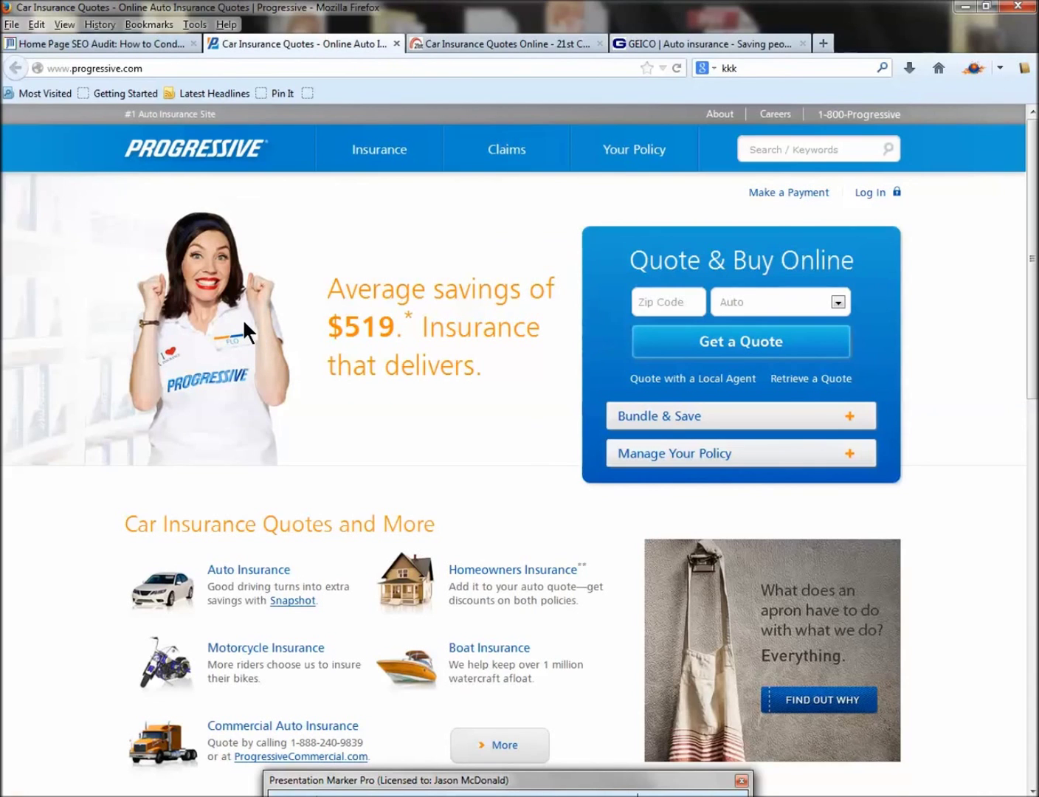
Step: Highlight the Keywords item in the Home Page SEO Audit checklist
{"action": "left_click", "coordinate": [143, 44]}
{"action": "left_click_drag", "start_coordinate": [410, 425], "coordinate": [591, 589]}
{"action": "left_click", "coordinate": [524, 516]}
{"action": "left_click_drag", "start_coordinate": [405, 425], "coordinate": [793, 425]}
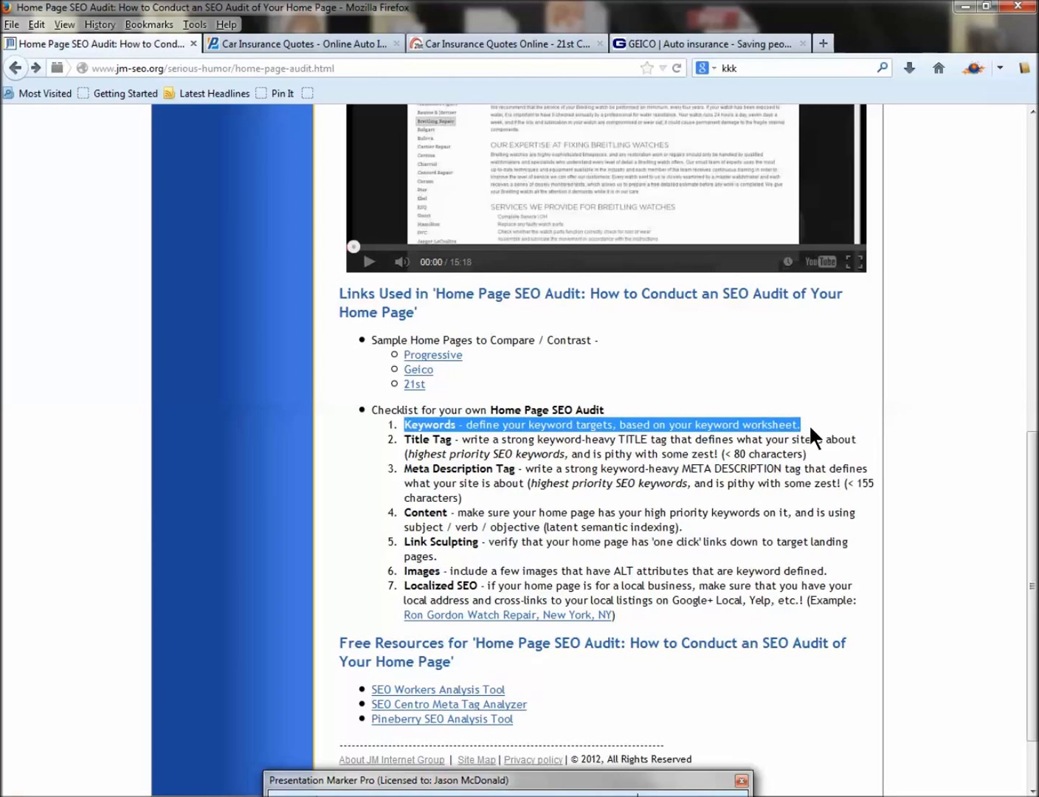
Step: Outline Progressive's Auto Insurance item with an annotation box, erase it, then go to 21st Century
{"action": "left_click", "coordinate": [273, 44]}
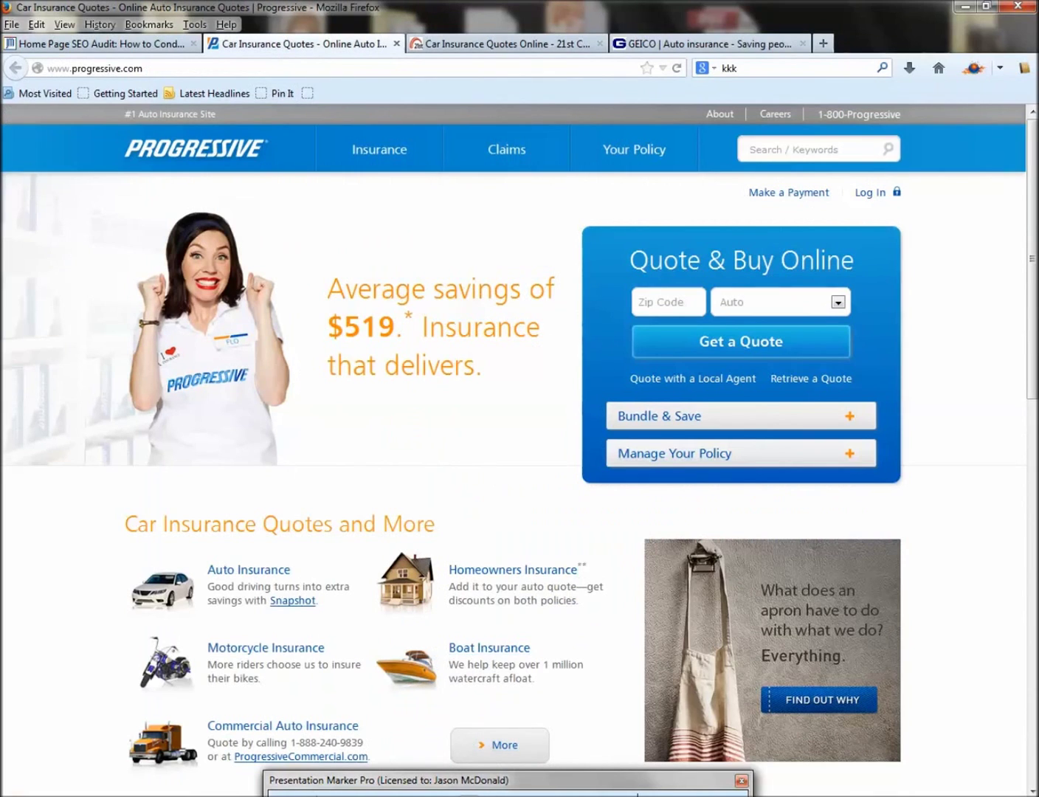
{"action": "left_click", "coordinate": [466, 795]}
{"action": "mouse_move", "coordinate": [94, 532]}
{"action": "left_mouse_down"}
{"action": "mouse_move", "coordinate": [147, 568]}
{"action": "mouse_move", "coordinate": [354, 633]}
{"action": "left_mouse_up"}
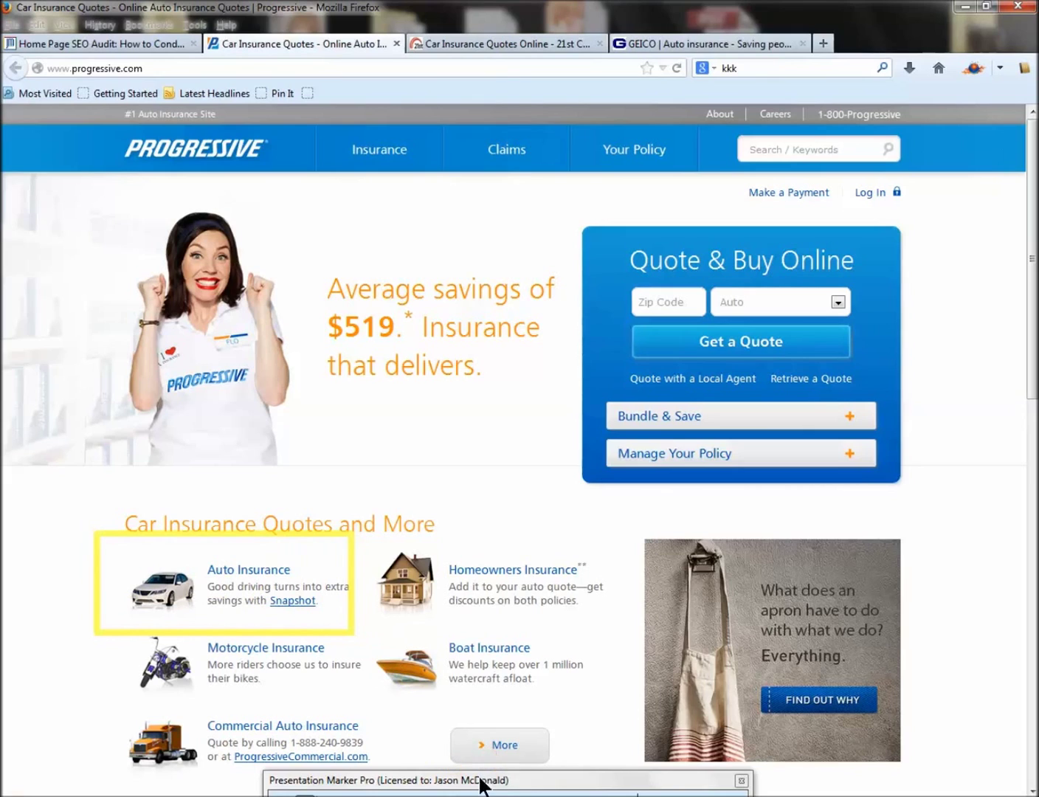
{"action": "mouse_move", "coordinate": [530, 786]}
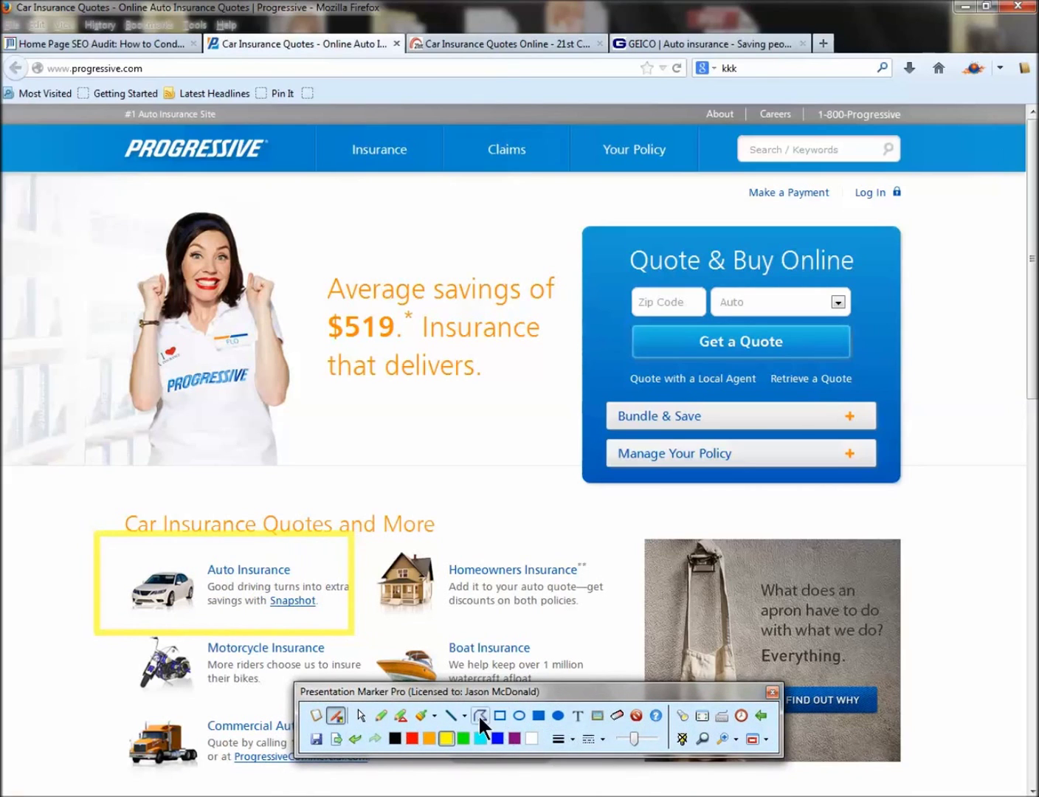
{"action": "left_click", "coordinate": [412, 738]}
{"action": "left_click", "coordinate": [635, 715]}
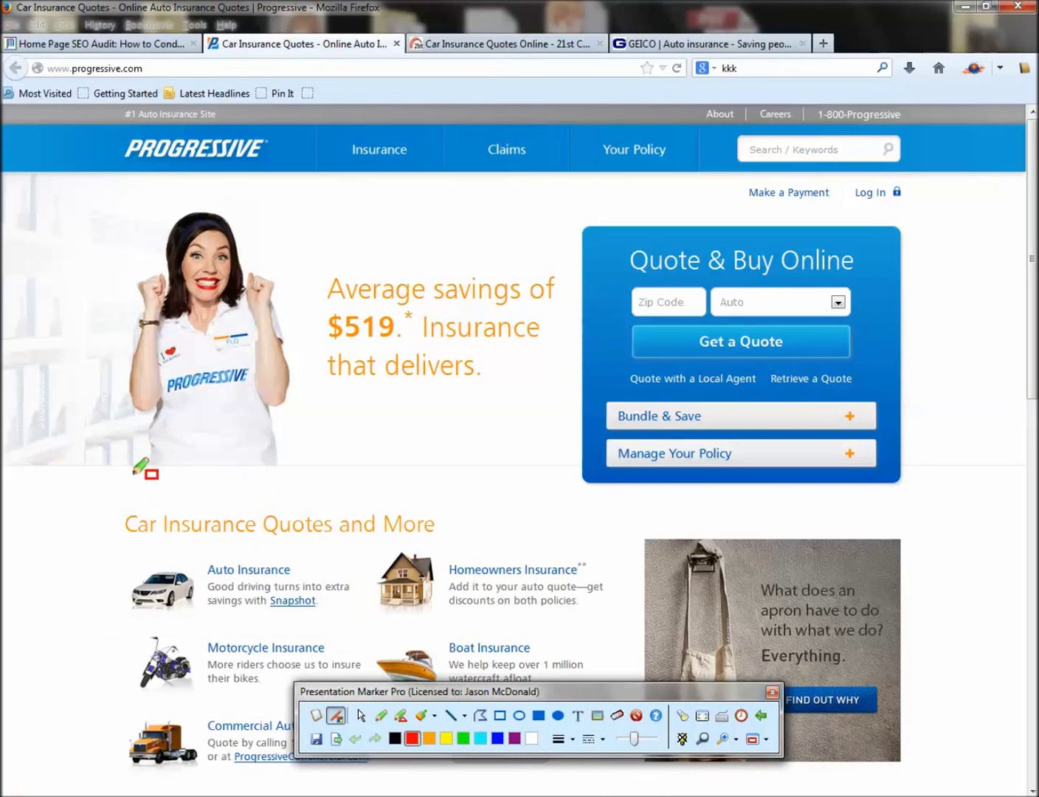
{"action": "key", "text": "Escape"}
{"action": "left_click", "coordinate": [546, 42]}
{"action": "mouse_move", "coordinate": [198, 215]}
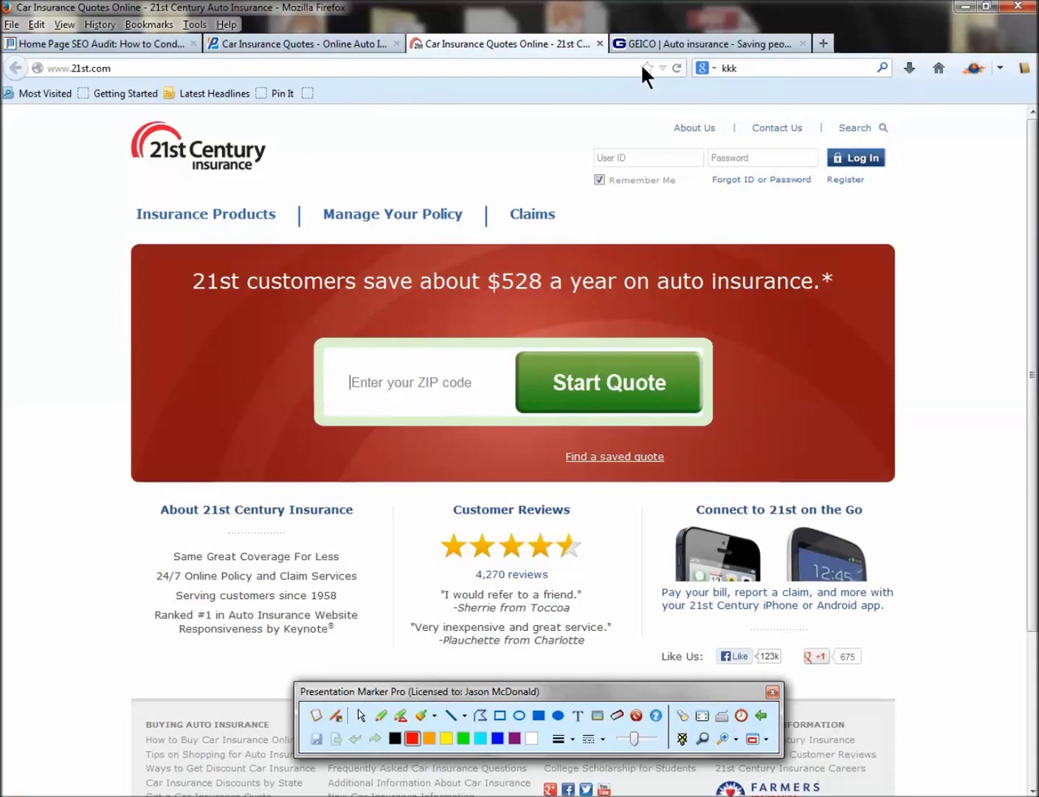
Step: Scroll through the GEICO home page to look it over
{"action": "left_click", "coordinate": [670, 41]}
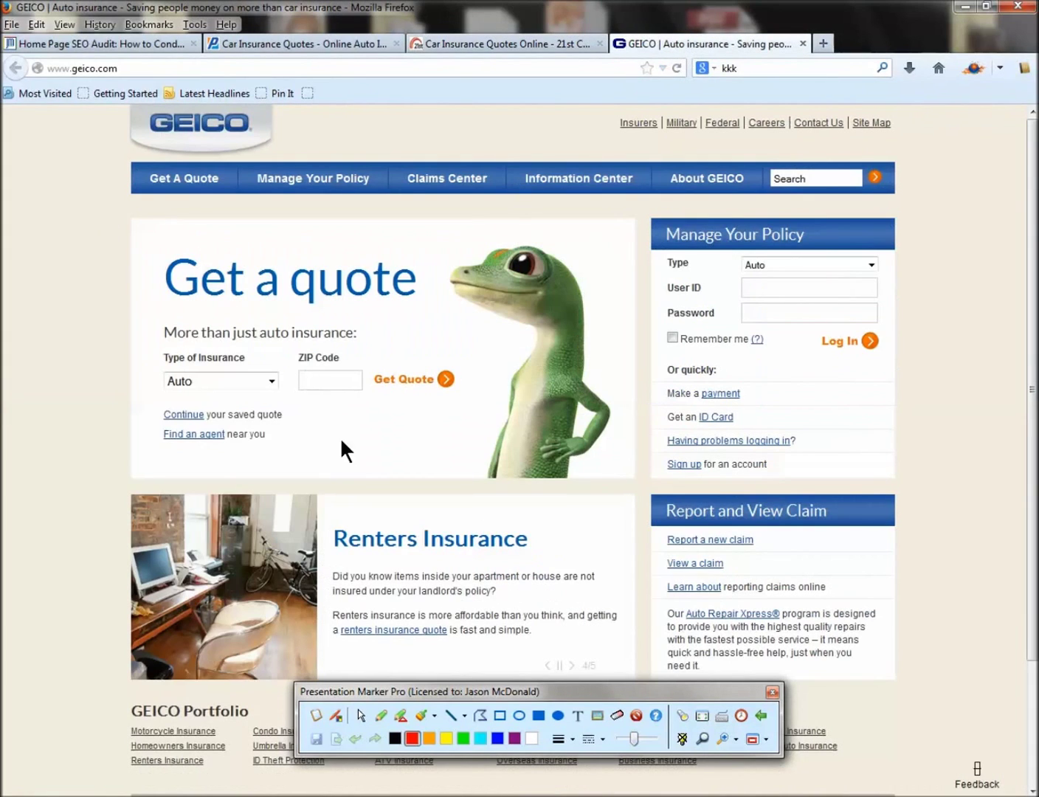
{"action": "scroll", "coordinate": [373, 506], "scroll_direction": "down", "scroll_amount": 2}
{"action": "scroll", "coordinate": [373, 508], "scroll_direction": "down", "scroll_amount": 2}
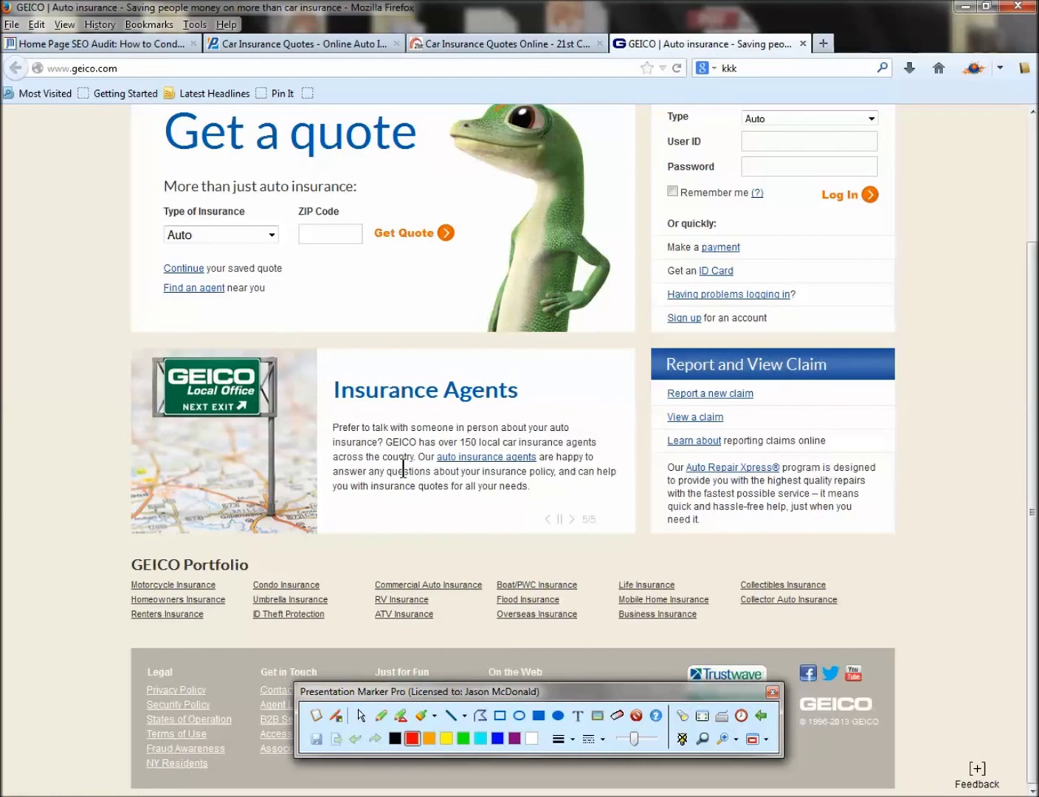
{"action": "scroll", "coordinate": [355, 402], "scroll_direction": "up", "scroll_amount": 4}
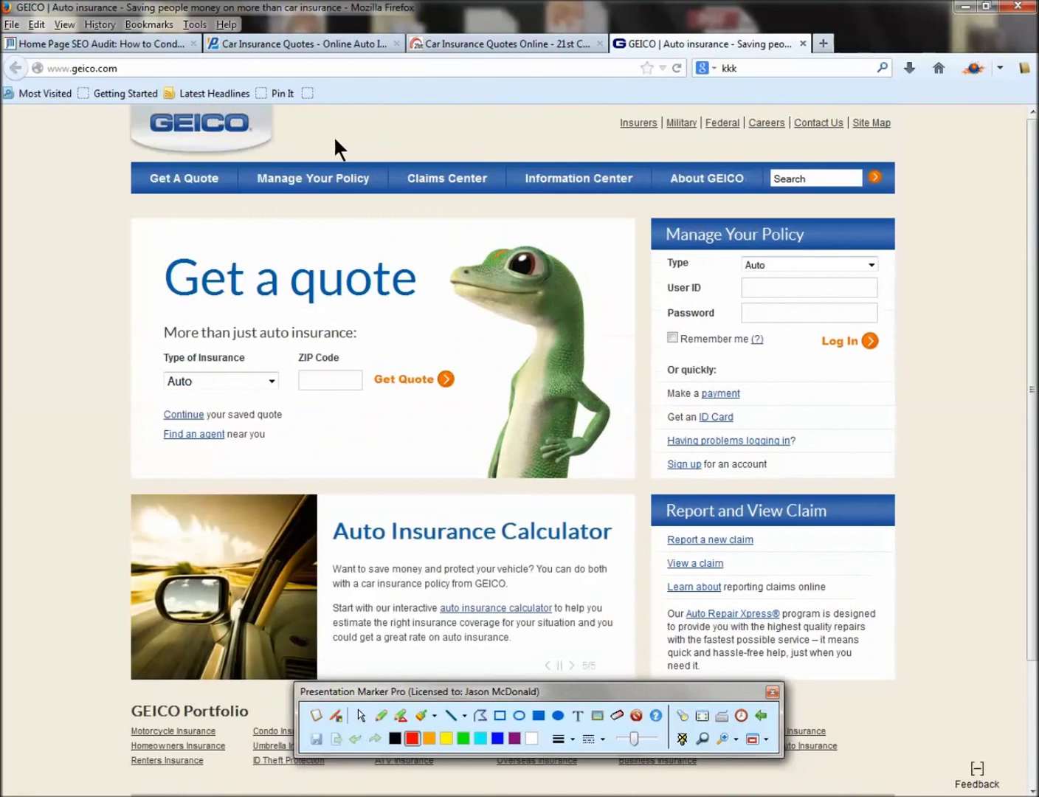
{"action": "mouse_move", "coordinate": [196, 192]}
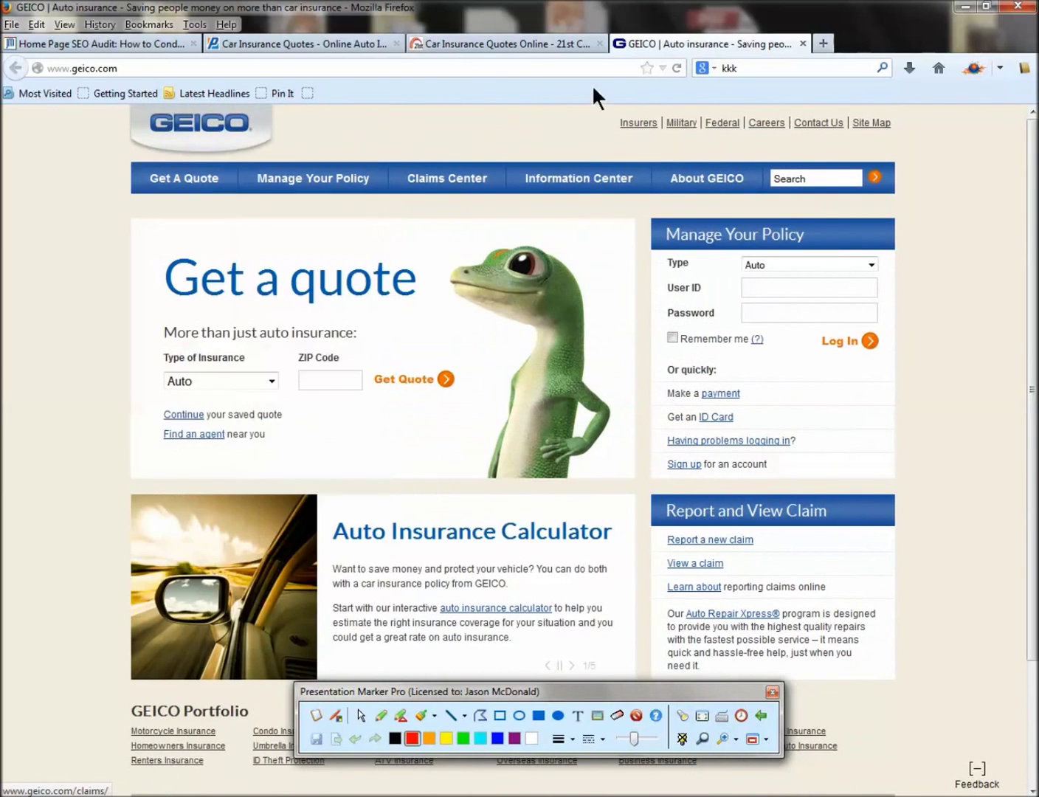
Step: Highlight the Title Tag checklist item on the audit page, then return to Progressive
{"action": "left_click", "coordinate": [164, 44]}
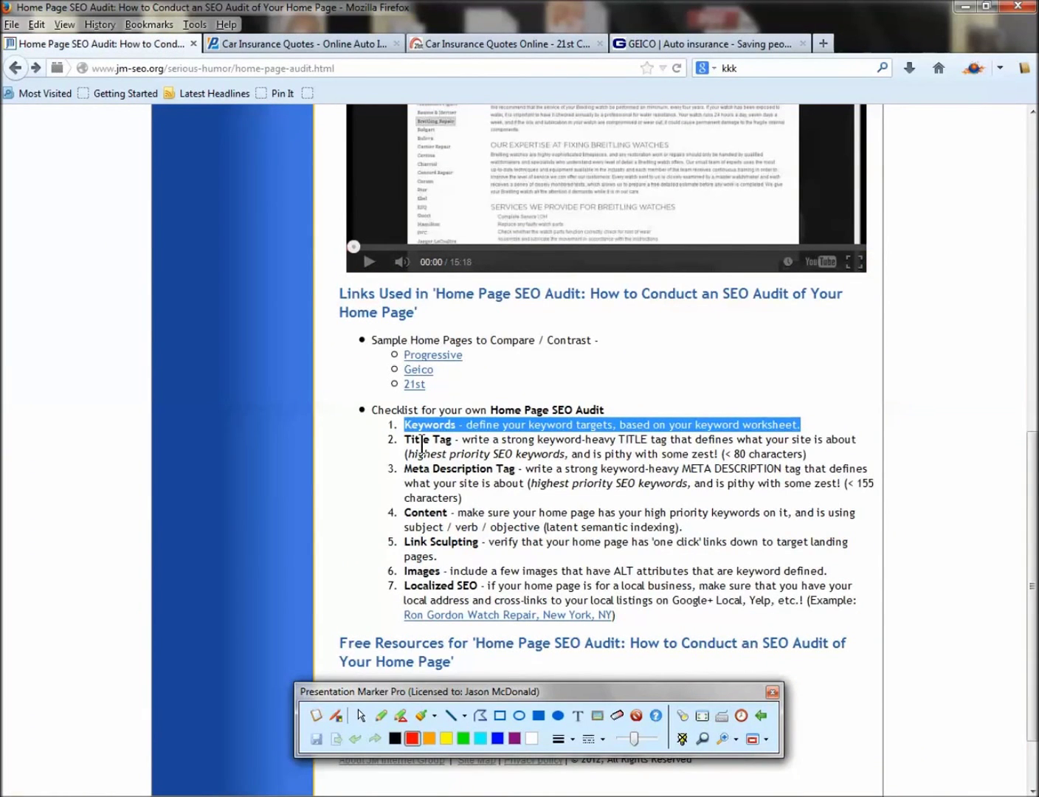
{"action": "left_click_drag", "start_coordinate": [403, 440], "coordinate": [466, 450]}
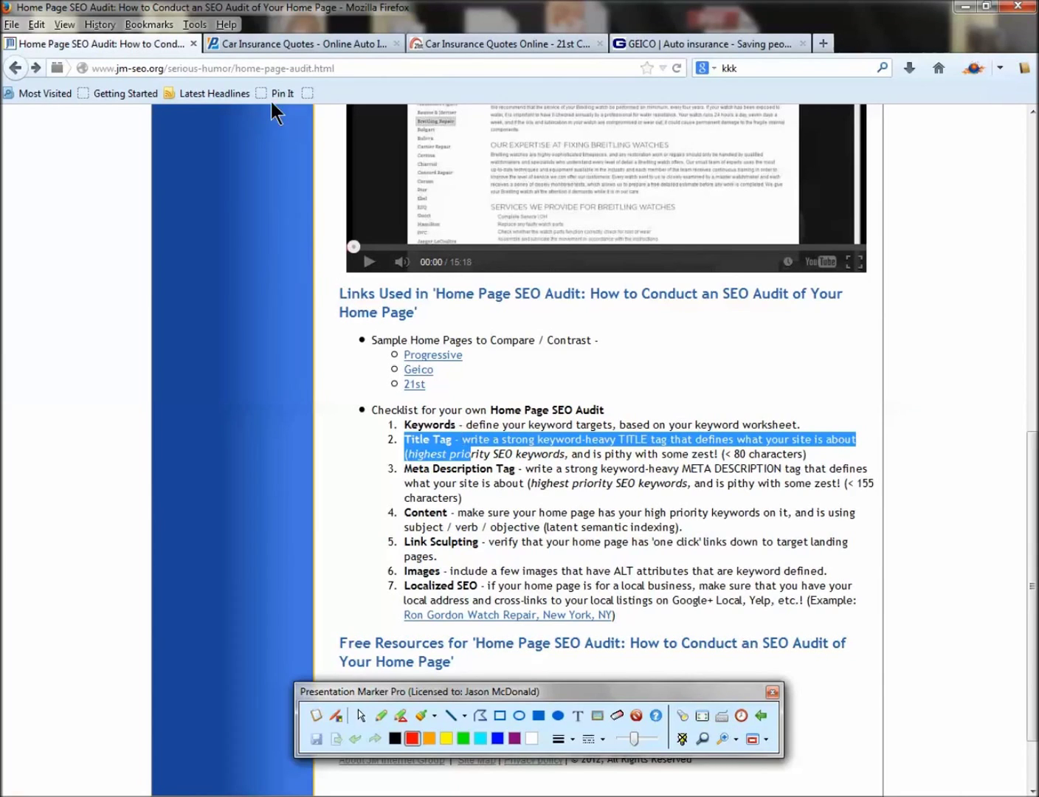
{"action": "left_click", "coordinate": [256, 39]}
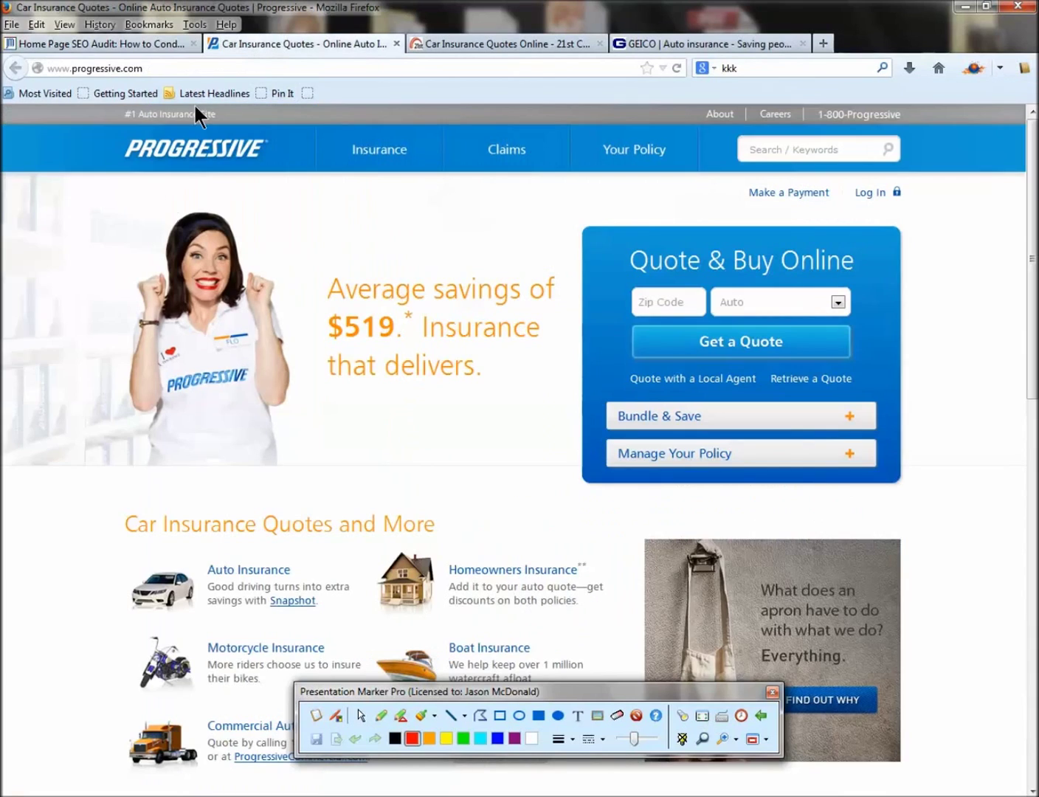
{"action": "right_click", "coordinate": [37, 216]}
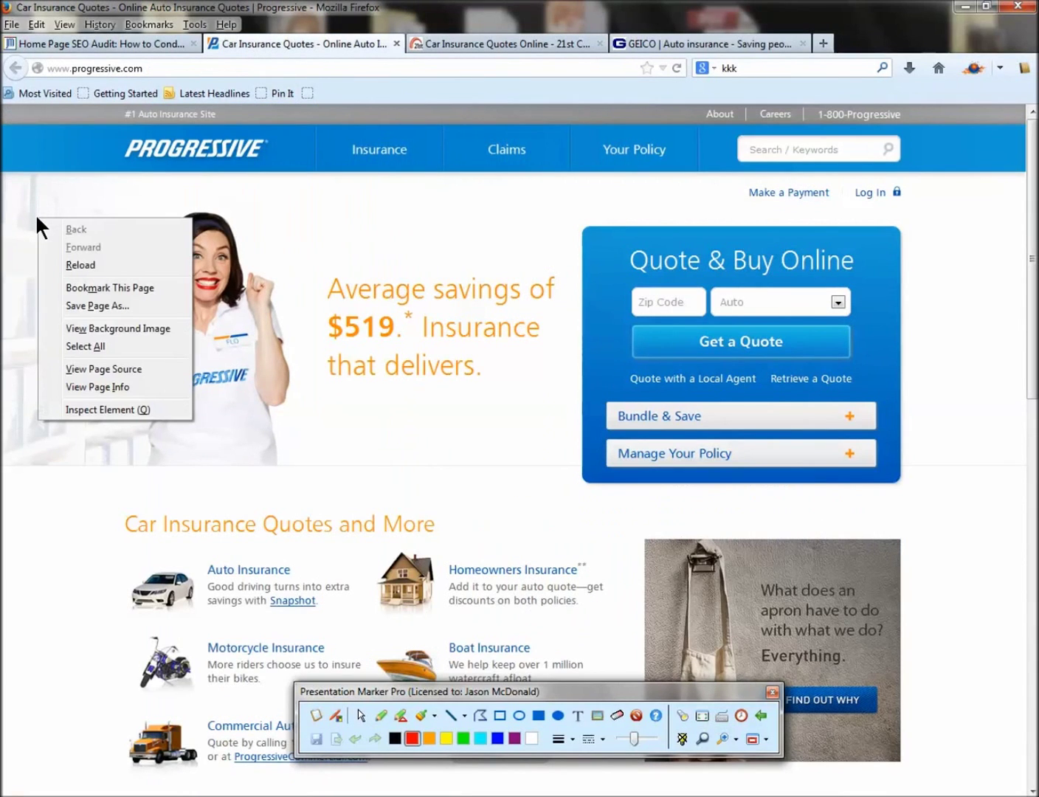
{"action": "left_click", "coordinate": [72, 366]}
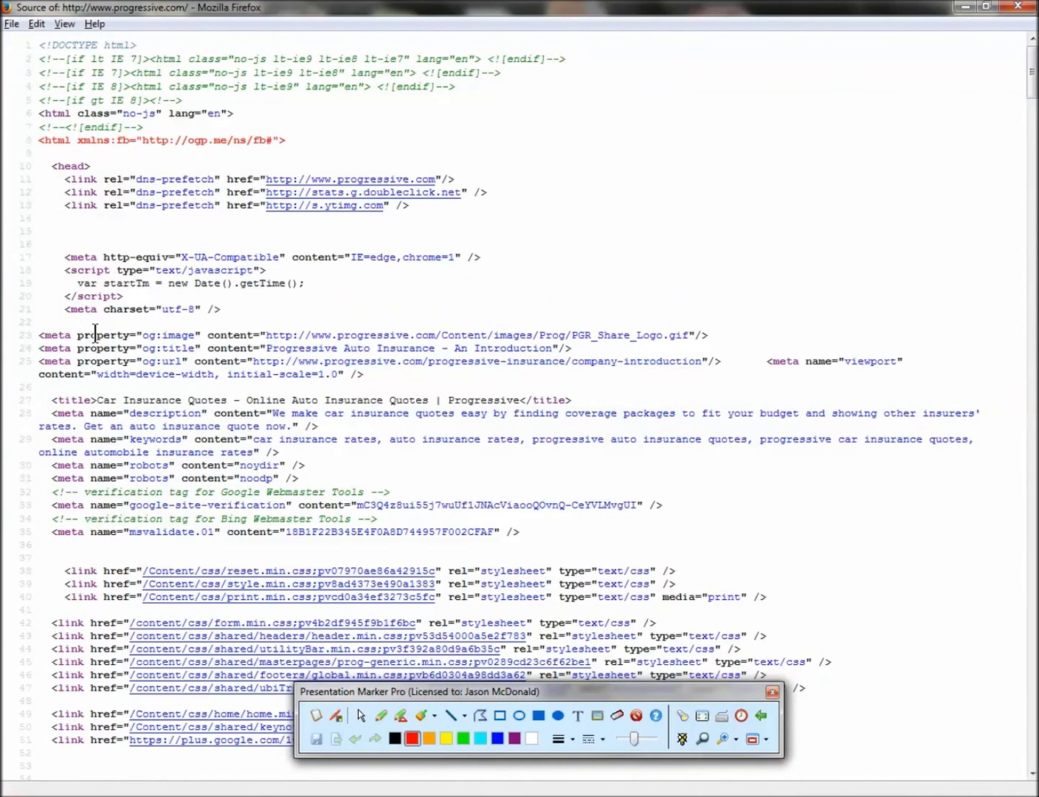
{"action": "scroll", "coordinate": [95, 335], "scroll_direction": "down", "scroll_amount": 2}
{"action": "left_click", "coordinate": [45, 307]}
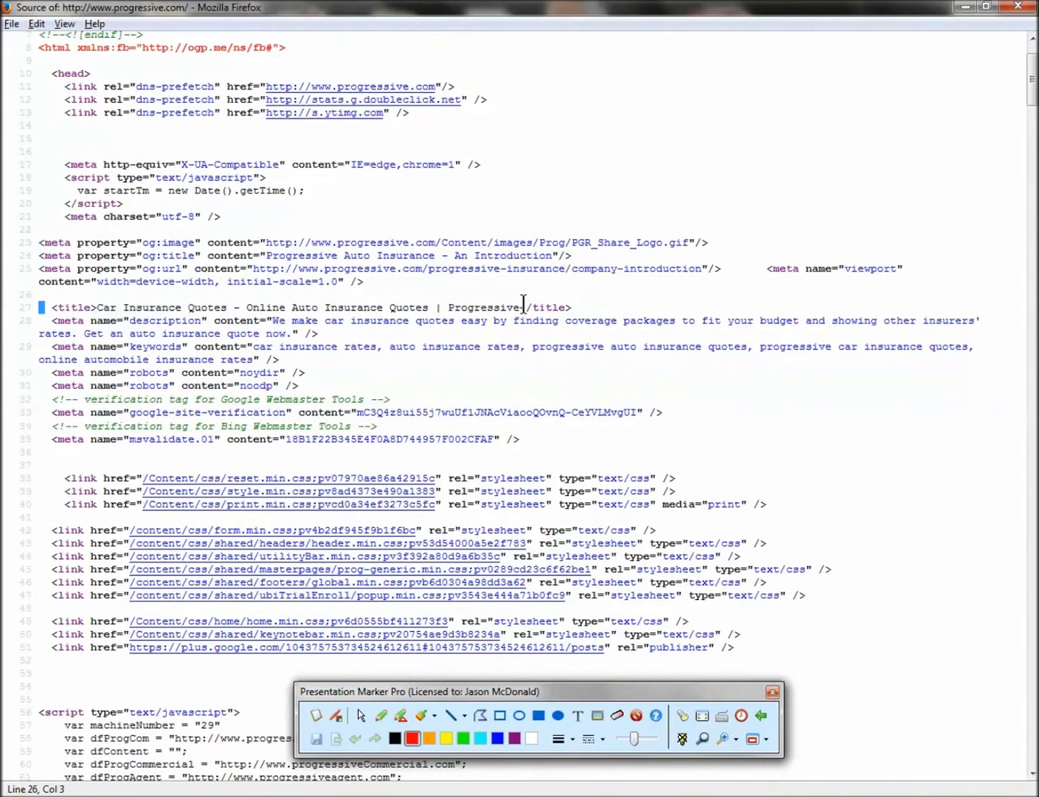
{"action": "left_click_drag", "start_coordinate": [524, 304], "coordinate": [570, 309]}
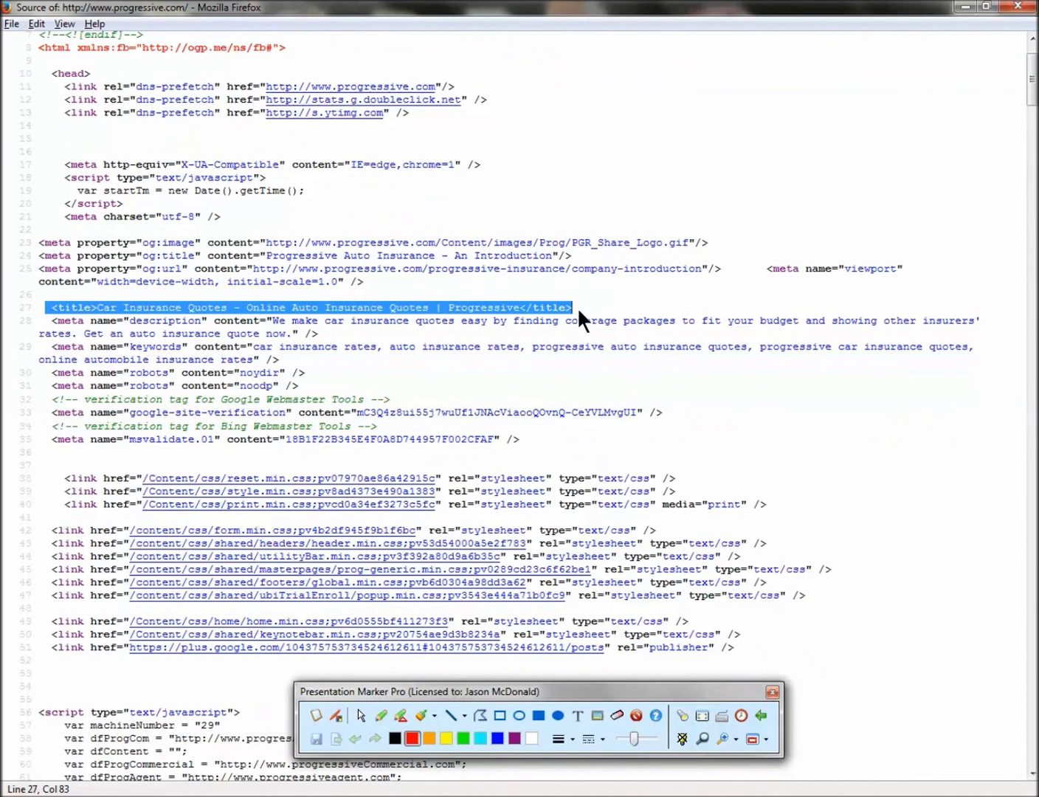
{"action": "left_click", "coordinate": [81, 309]}
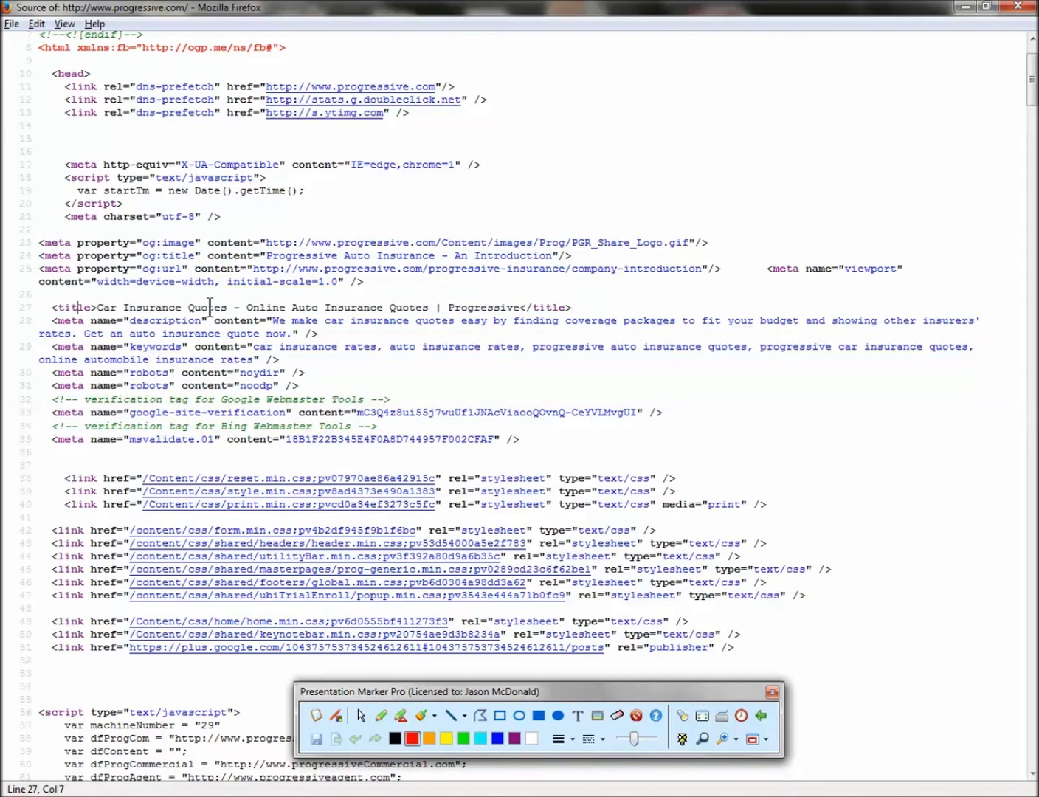
{"action": "left_click_drag", "start_coordinate": [226, 308], "coordinate": [189, 307]}
{"action": "left_click", "coordinate": [111, 307]}
{"action": "left_click", "coordinate": [207, 308]}
{"action": "left_click", "coordinate": [394, 309]}
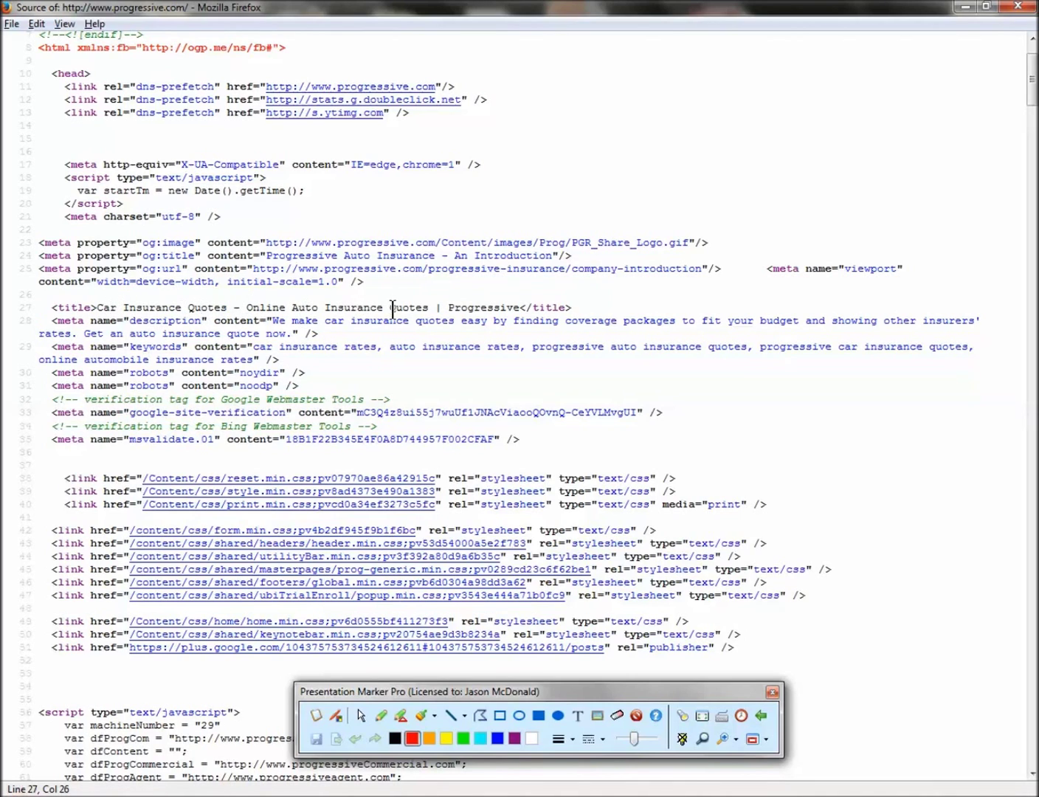
{"action": "left_click", "coordinate": [274, 308]}
{"action": "left_click_drag", "start_coordinate": [448, 309], "coordinate": [516, 309]}
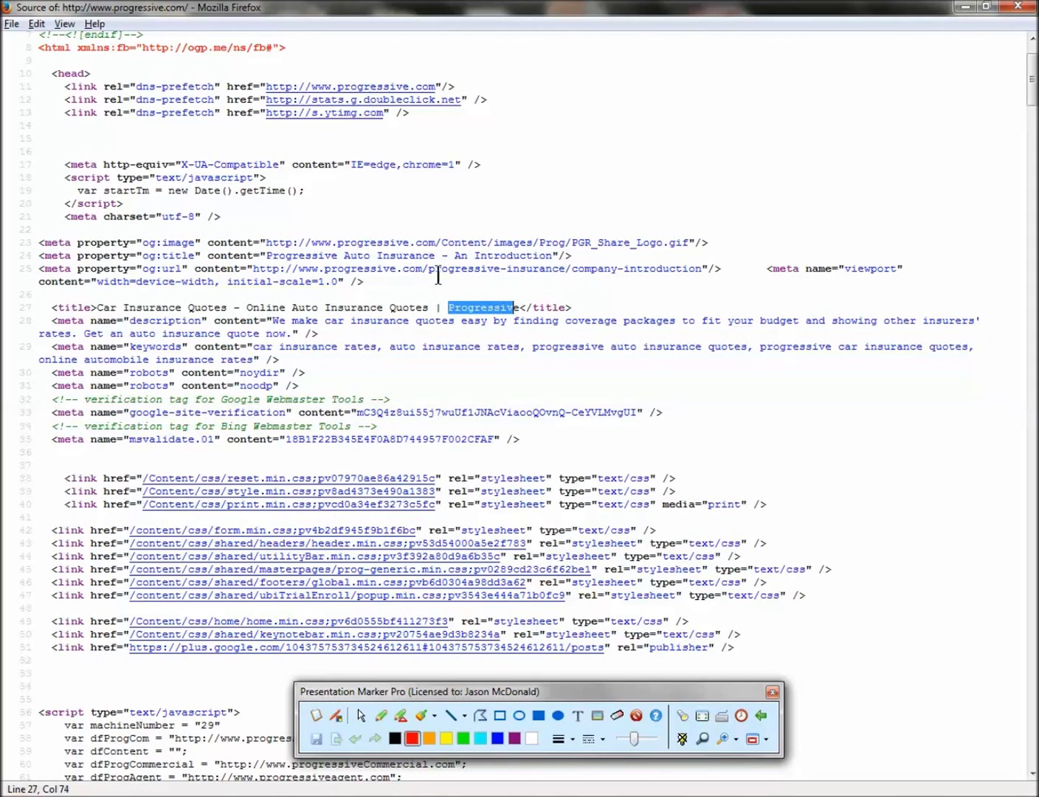
{"action": "left_click", "coordinate": [1019, 11]}
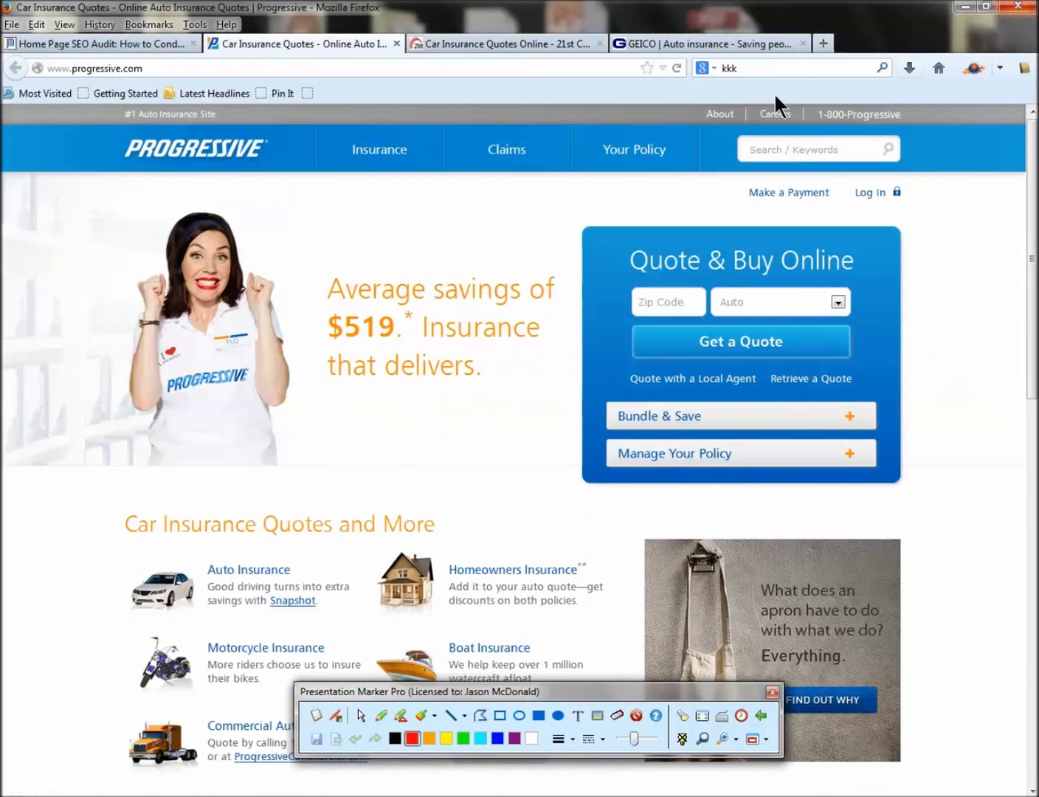
Step: In GEICO's page source, highlight 'Auto' and the slogan part of its title tag
{"action": "left_click", "coordinate": [612, 43]}
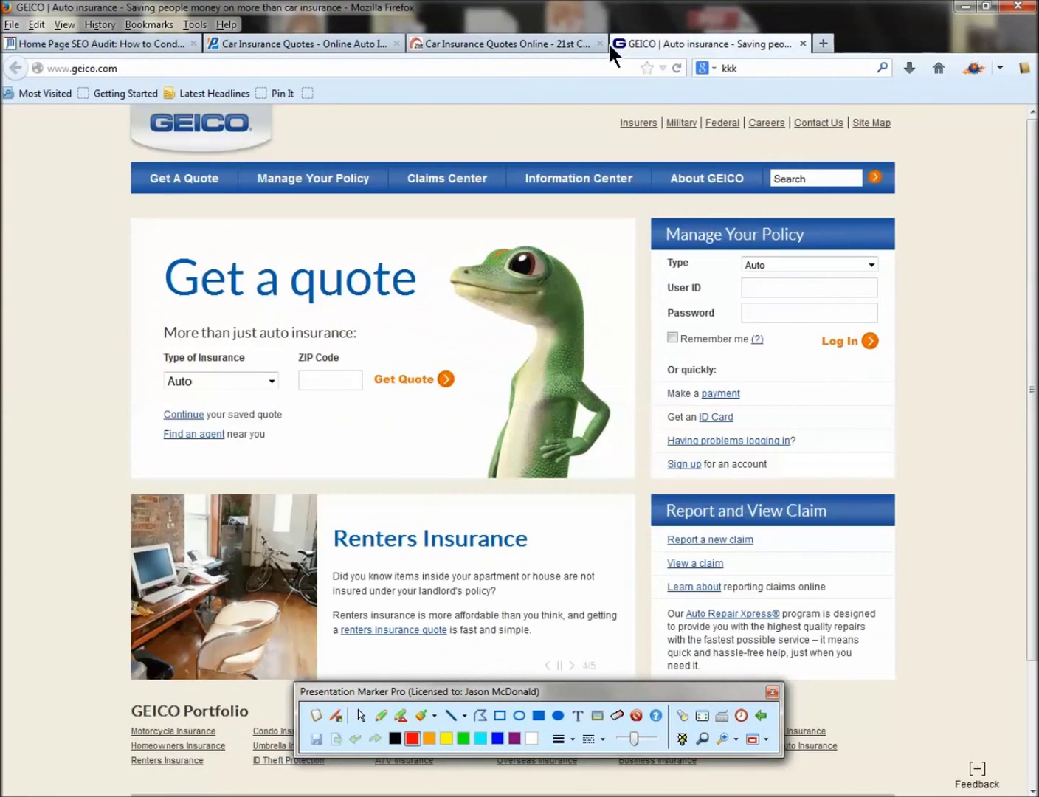
{"action": "right_click", "coordinate": [59, 199]}
{"action": "left_click", "coordinate": [94, 350]}
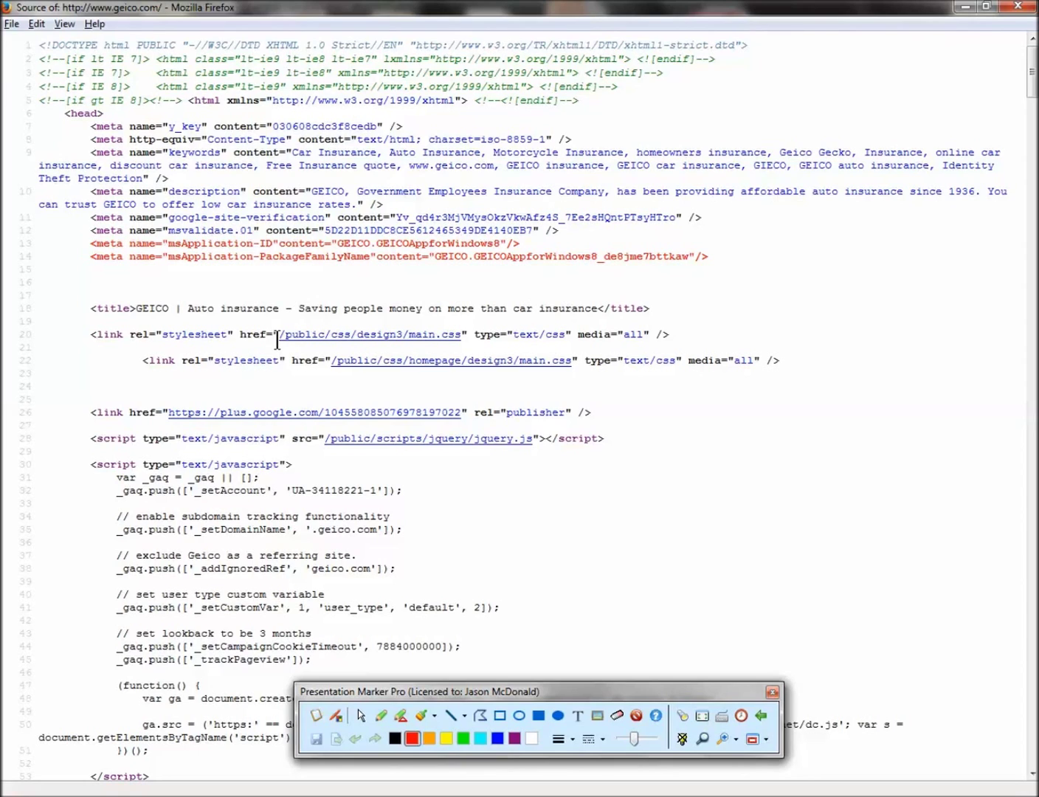
{"action": "left_click_drag", "start_coordinate": [182, 311], "coordinate": [224, 312]}
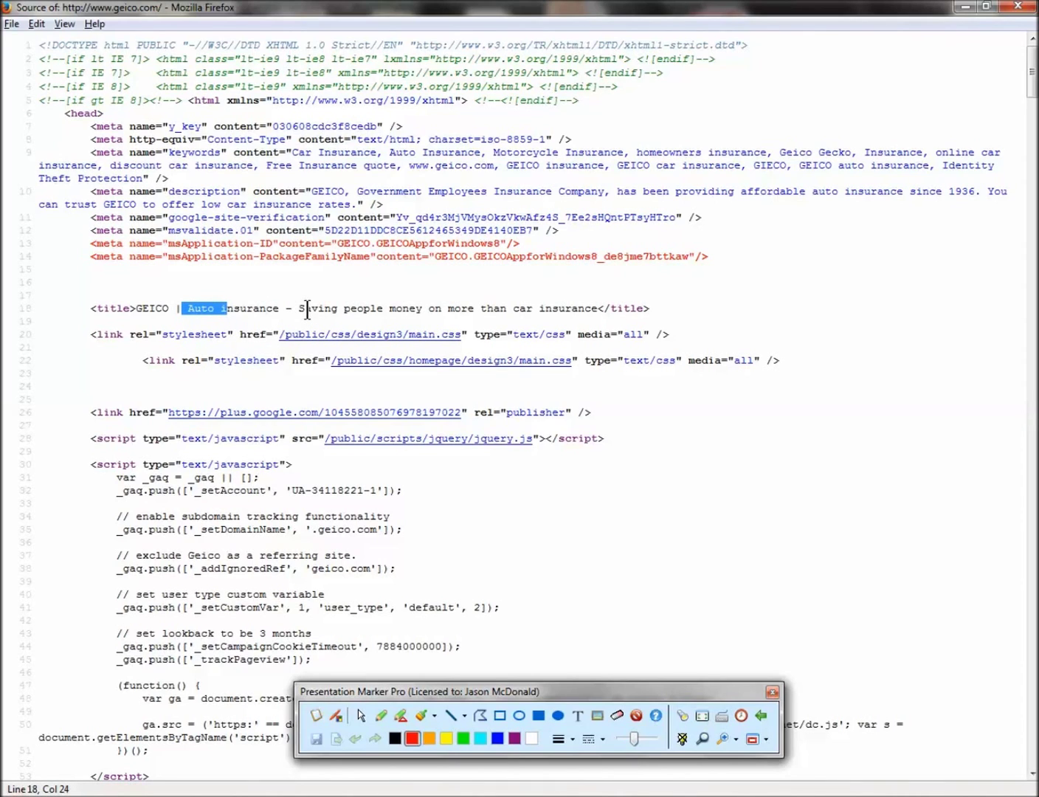
{"action": "left_click_drag", "start_coordinate": [293, 310], "coordinate": [493, 309]}
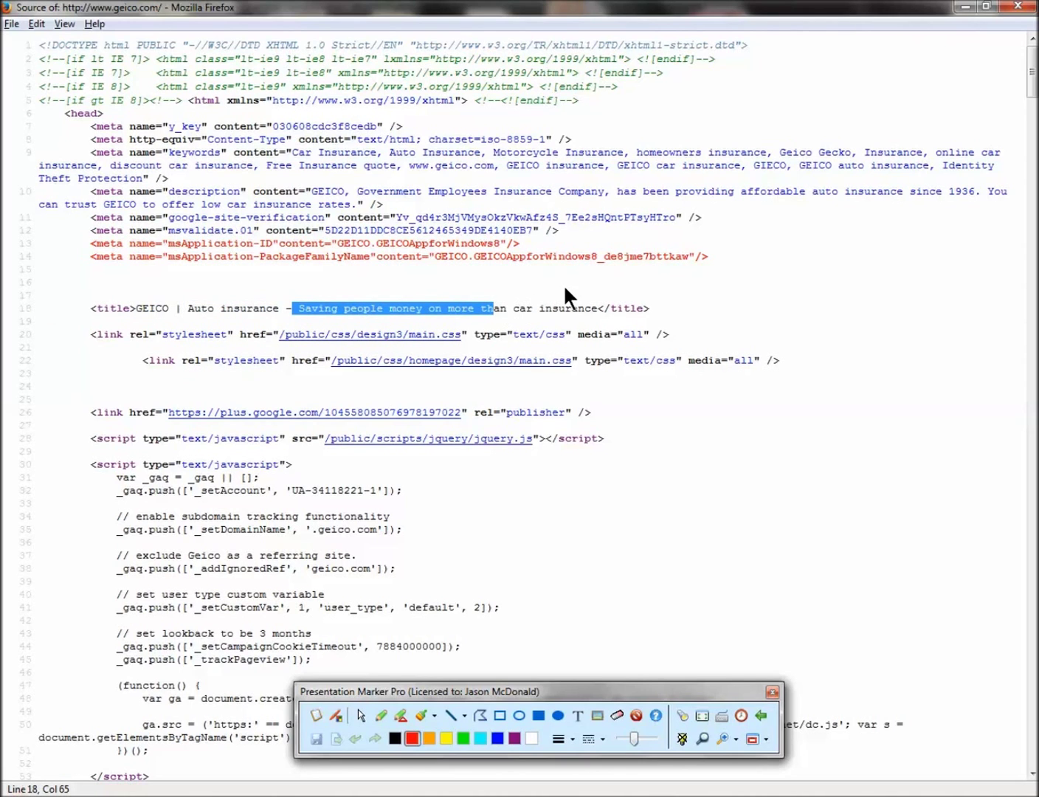
{"action": "left_click", "coordinate": [1020, 6]}
Step: View and close the 21st Century page source, then highlight checklist item 3, Meta Description Tag
{"action": "left_click", "coordinate": [462, 45]}
{"action": "right_click", "coordinate": [40, 272]}
{"action": "left_click", "coordinate": [70, 427]}
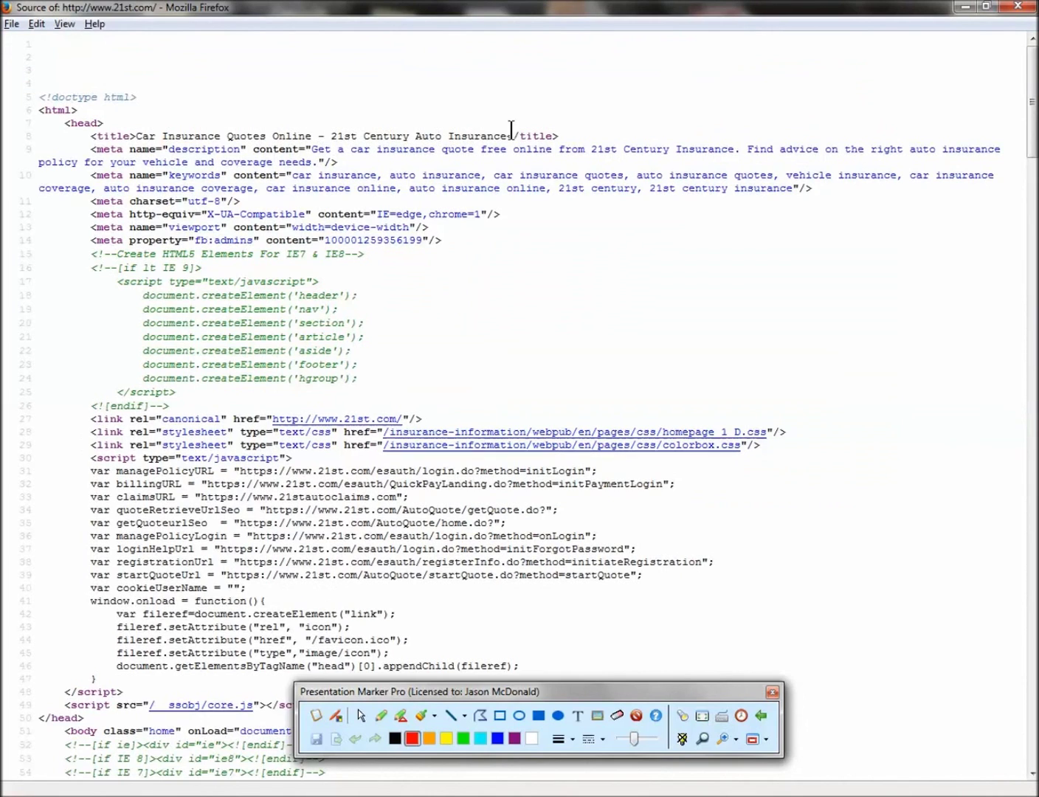
{"action": "left_click", "coordinate": [1019, 6]}
{"action": "left_click", "coordinate": [123, 46]}
{"action": "left_click_drag", "start_coordinate": [401, 467], "coordinate": [480, 504]}
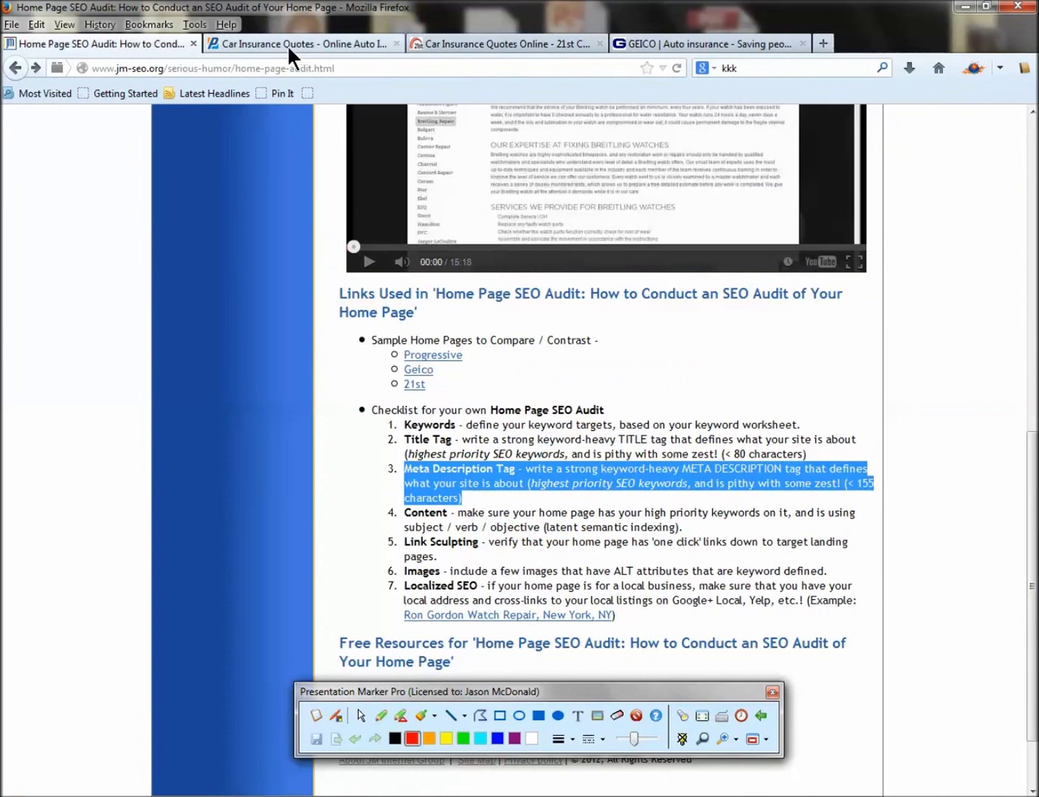
Step: Search Google for 'auto insurance quote' in a new tab
{"action": "left_click", "coordinate": [821, 45]}
{"action": "left_click", "coordinate": [760, 68]}
{"action": "key", "text": "BackSpace"}
{"action": "type", "text": "auto insura"}
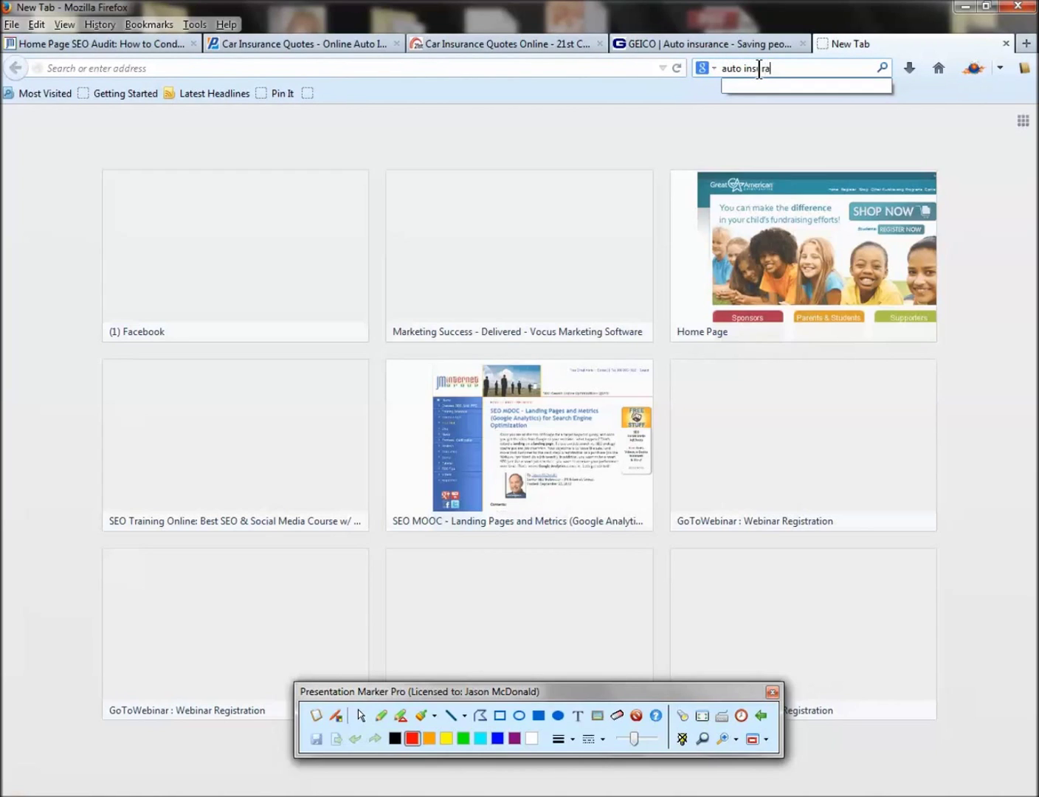
{"action": "type", "text": "nce quote"}
{"action": "key", "text": "Return"}
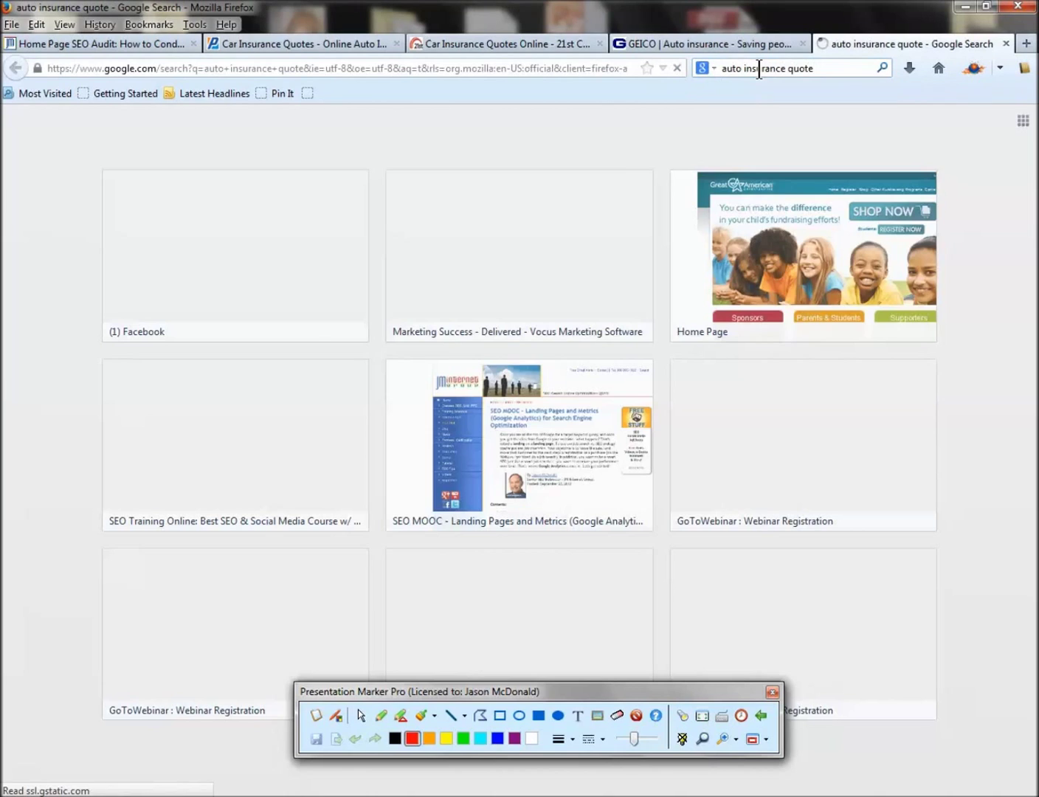
Step: Highlight the Nationwide result's snippet text among the search results
{"action": "scroll", "coordinate": [53, 430], "scroll_direction": "down", "scroll_amount": 5}
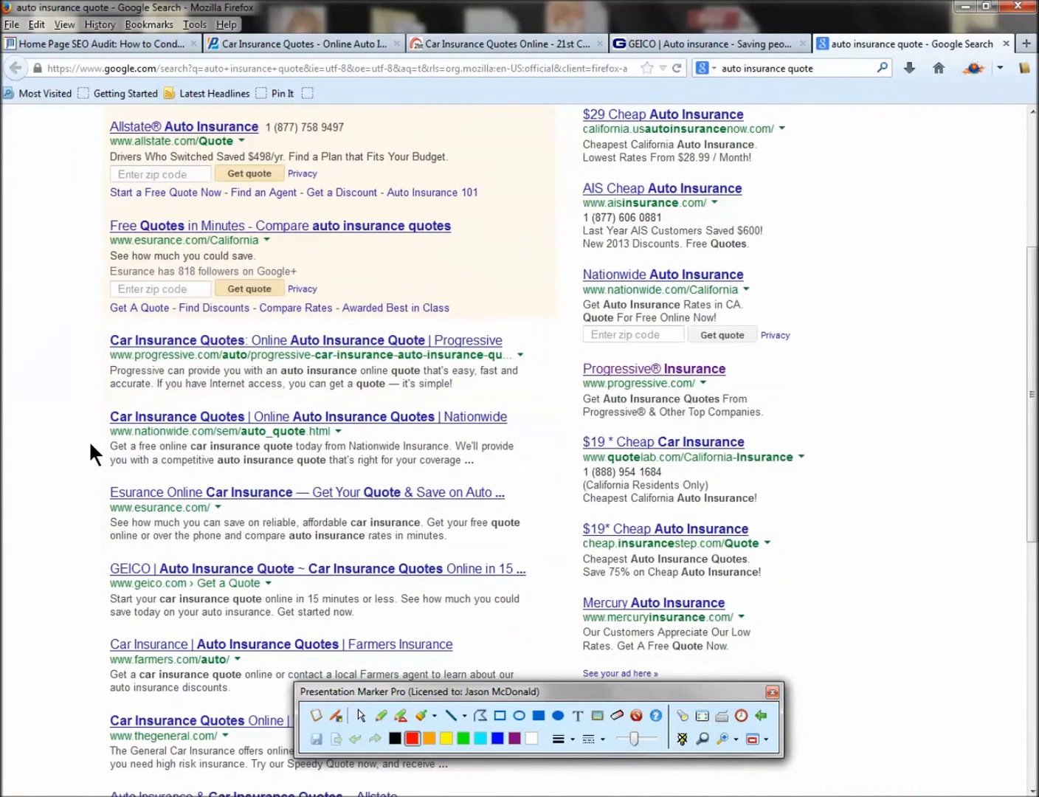
{"action": "left_click_drag", "start_coordinate": [111, 443], "coordinate": [466, 470]}
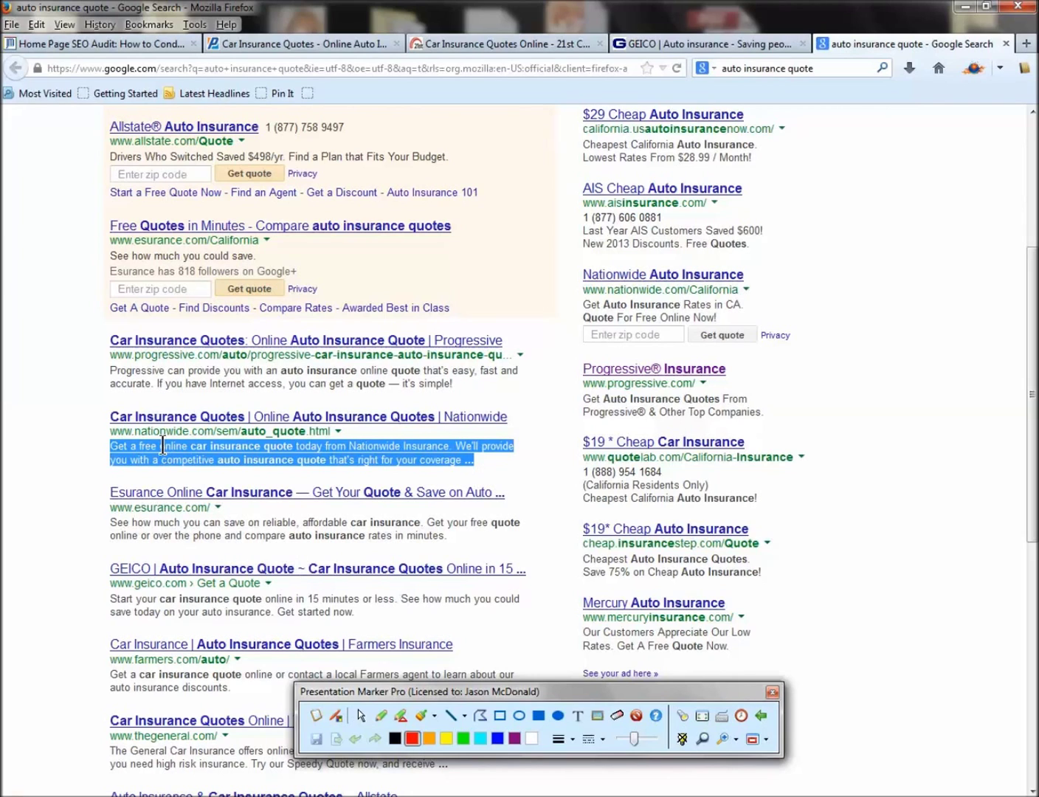
{"action": "left_click", "coordinate": [92, 464]}
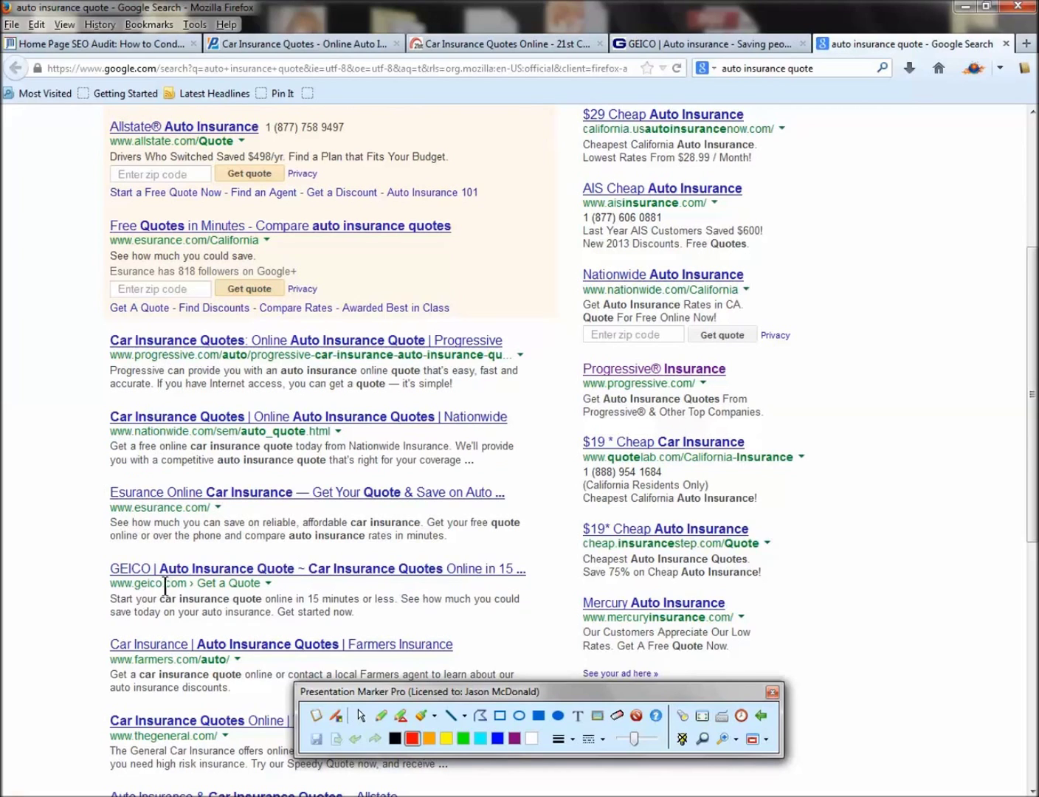
{"action": "scroll", "coordinate": [165, 587], "scroll_direction": "down", "scroll_amount": 6}
{"action": "scroll", "coordinate": [582, 280], "scroll_direction": "up", "scroll_amount": 10}
Step: Close the Google search tab and bring up page options on the Progressive home page
{"action": "left_click", "coordinate": [1005, 44]}
{"action": "left_click", "coordinate": [311, 40]}
{"action": "right_click", "coordinate": [42, 241]}
Step: In Progressive's page source, find 'description' and select the line 28 meta description tag
{"action": "left_click", "coordinate": [97, 394]}
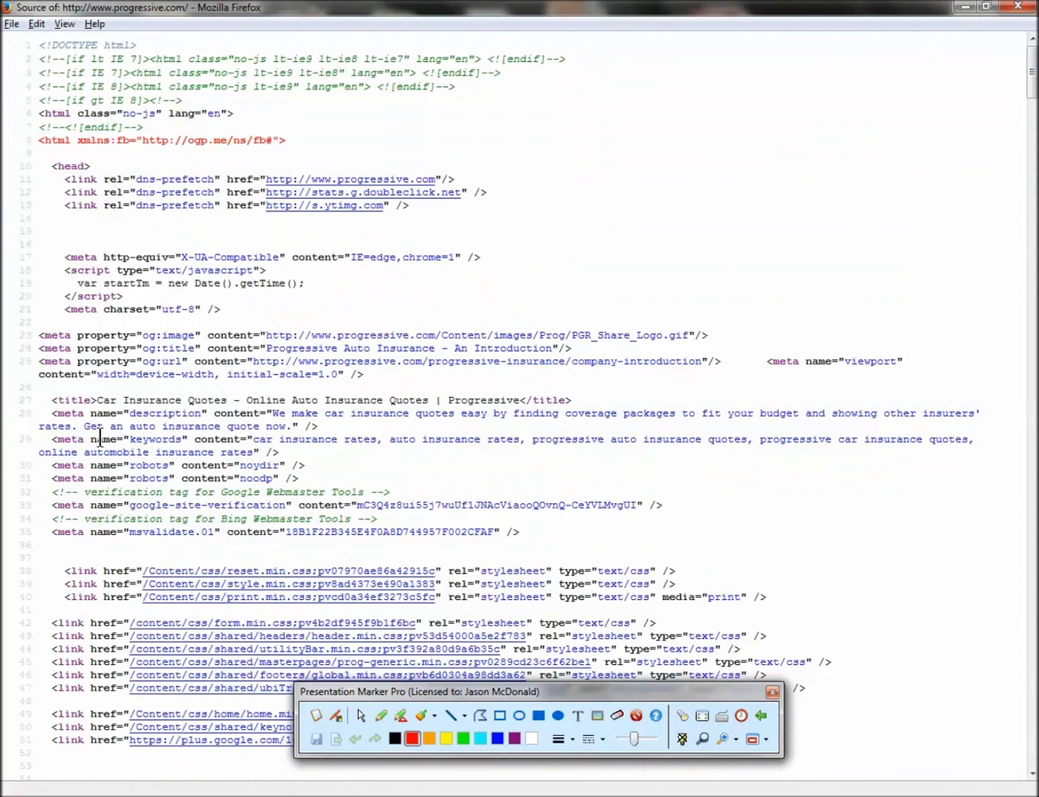
{"action": "key", "text": "ctrl+f"}
{"action": "type", "text": "description"}
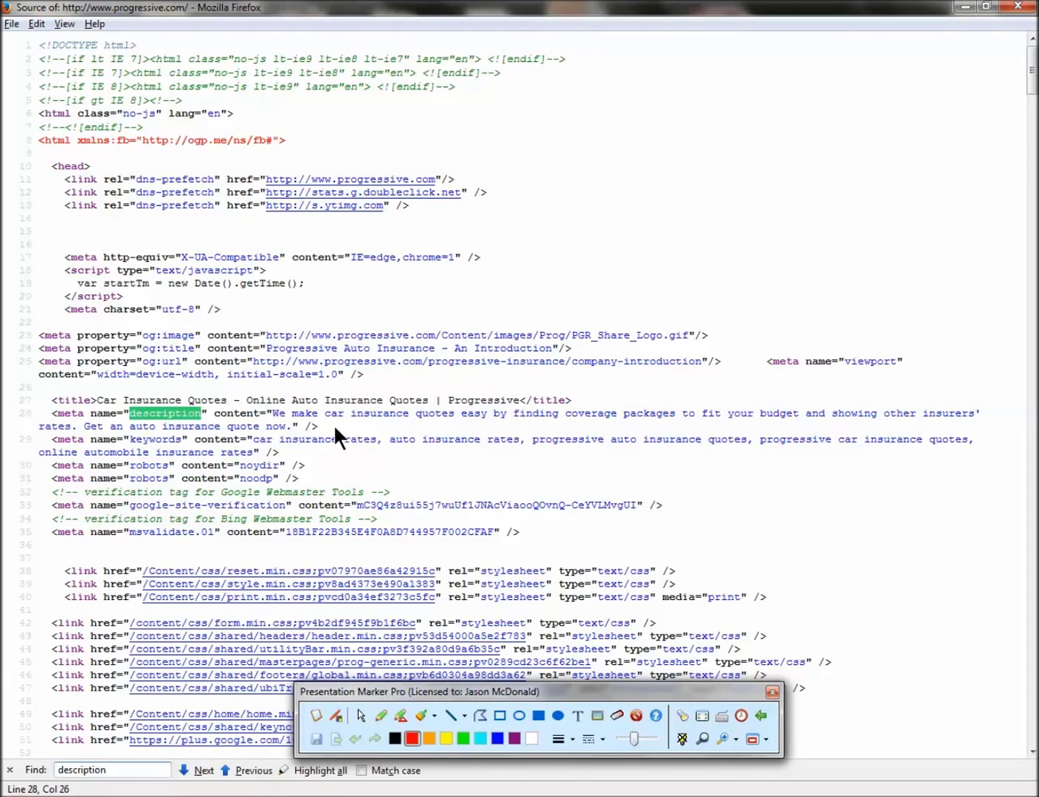
{"action": "left_click_drag", "start_coordinate": [319, 427], "coordinate": [45, 412]}
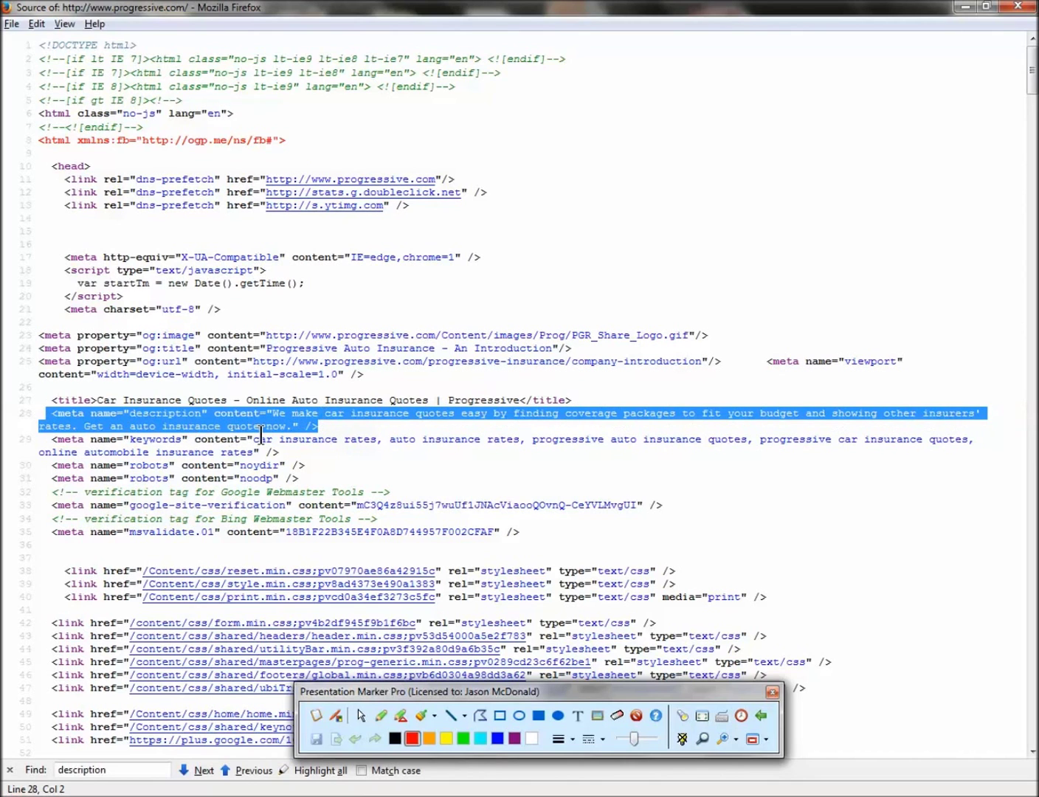
{"action": "left_click", "coordinate": [1015, 6]}
{"action": "left_click", "coordinate": [476, 43]}
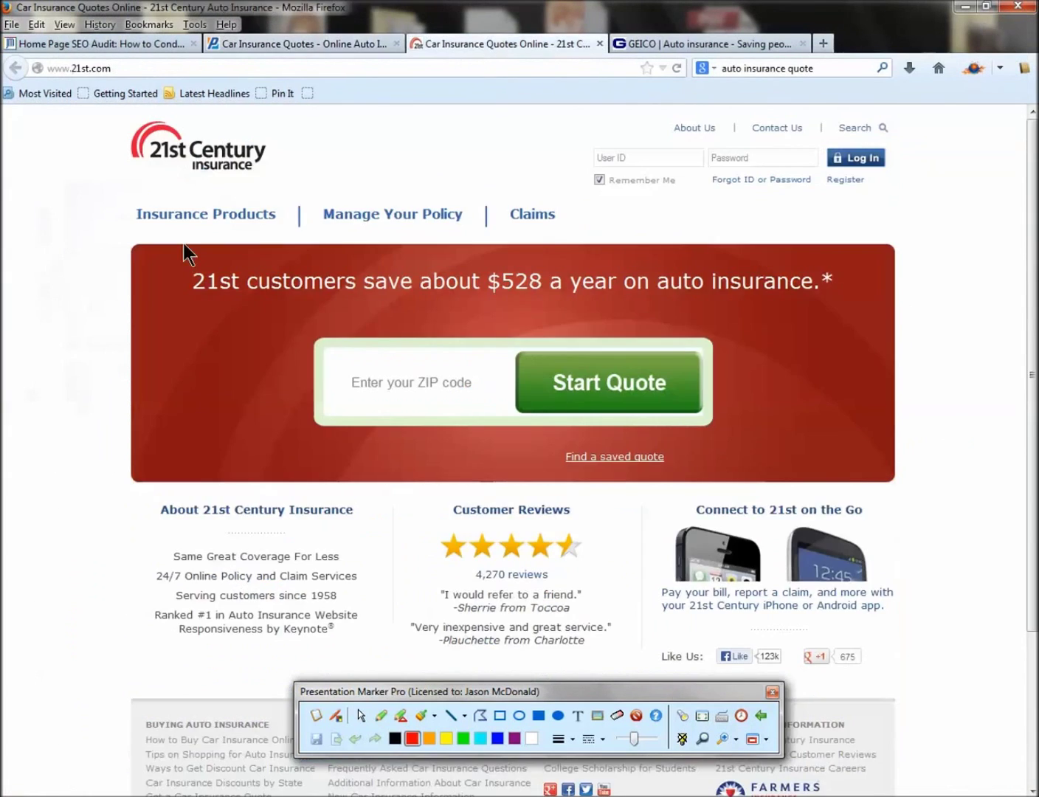
{"action": "right_click", "coordinate": [49, 275]}
{"action": "left_click", "coordinate": [83, 424]}
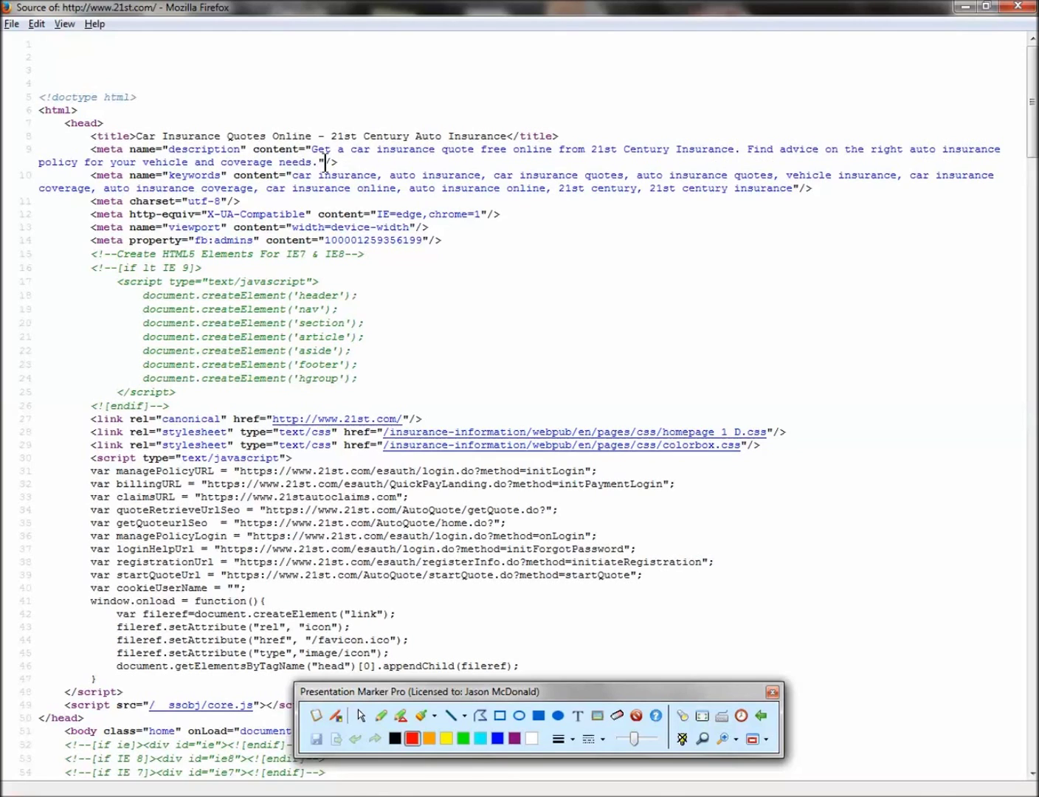
{"action": "left_click", "coordinate": [1018, 5]}
Step: In GEICO's source, highlight 'Government Employees Insurance Company' and 'since 1936' in the meta description
{"action": "left_click", "coordinate": [670, 45]}
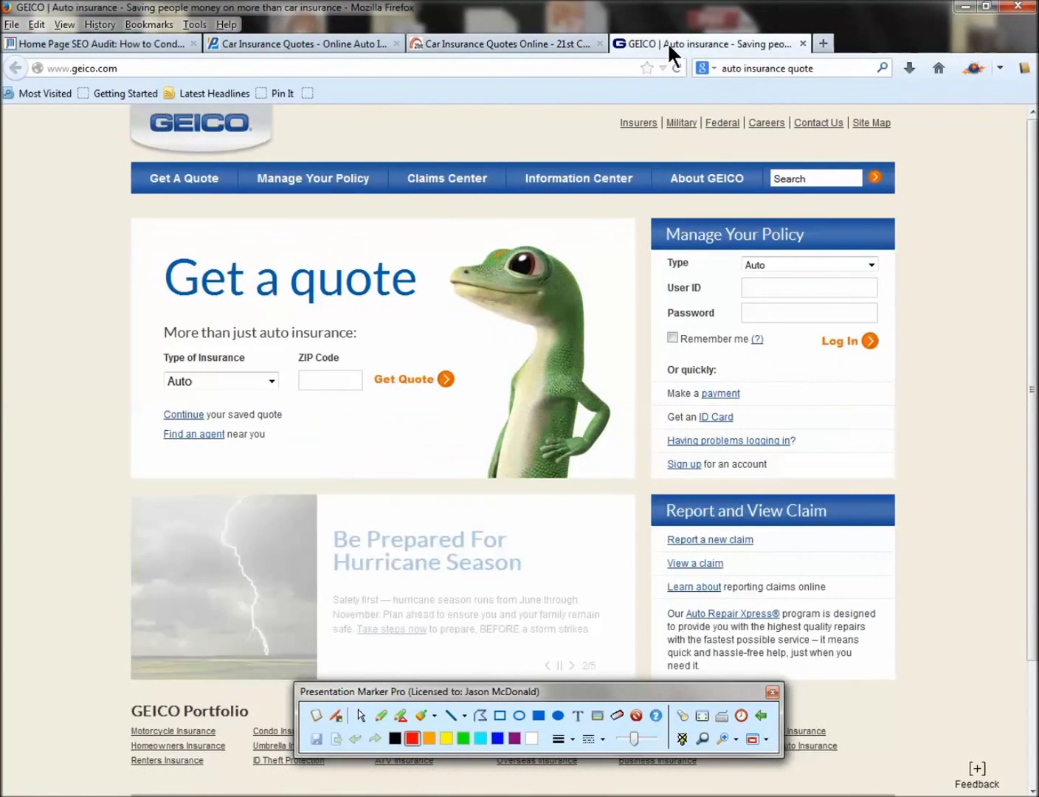
{"action": "right_click", "coordinate": [89, 237]}
{"action": "left_click", "coordinate": [122, 388]}
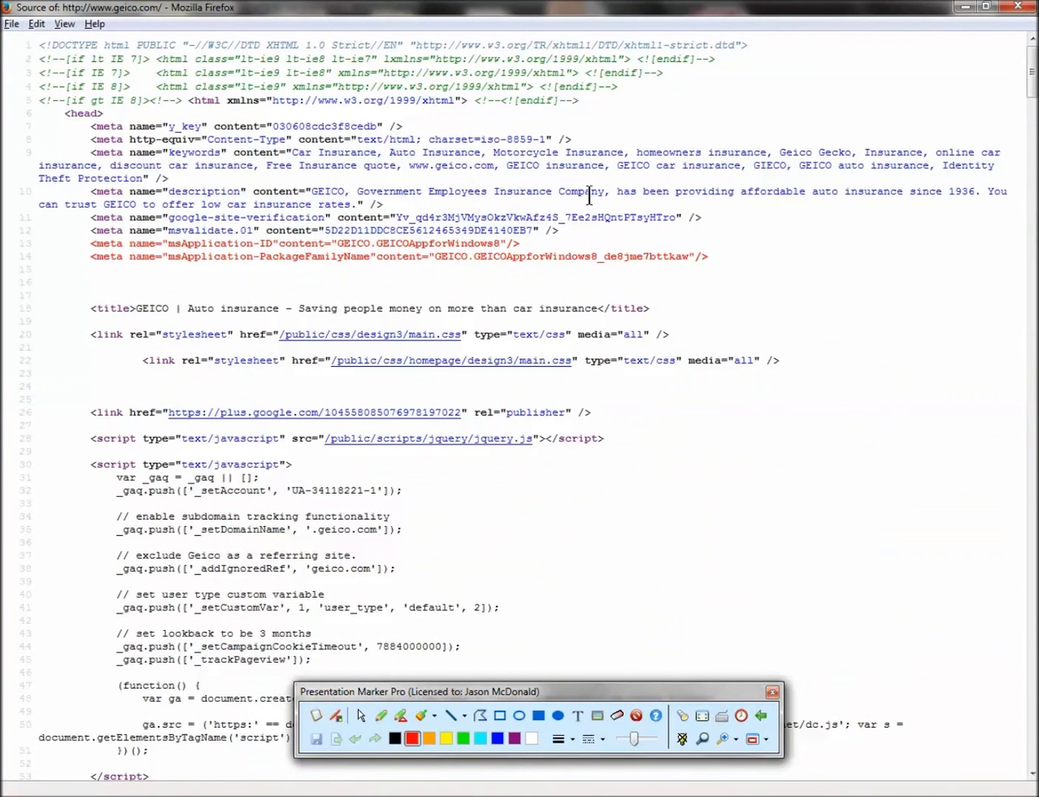
{"action": "left_click_drag", "start_coordinate": [356, 191], "coordinate": [622, 191]}
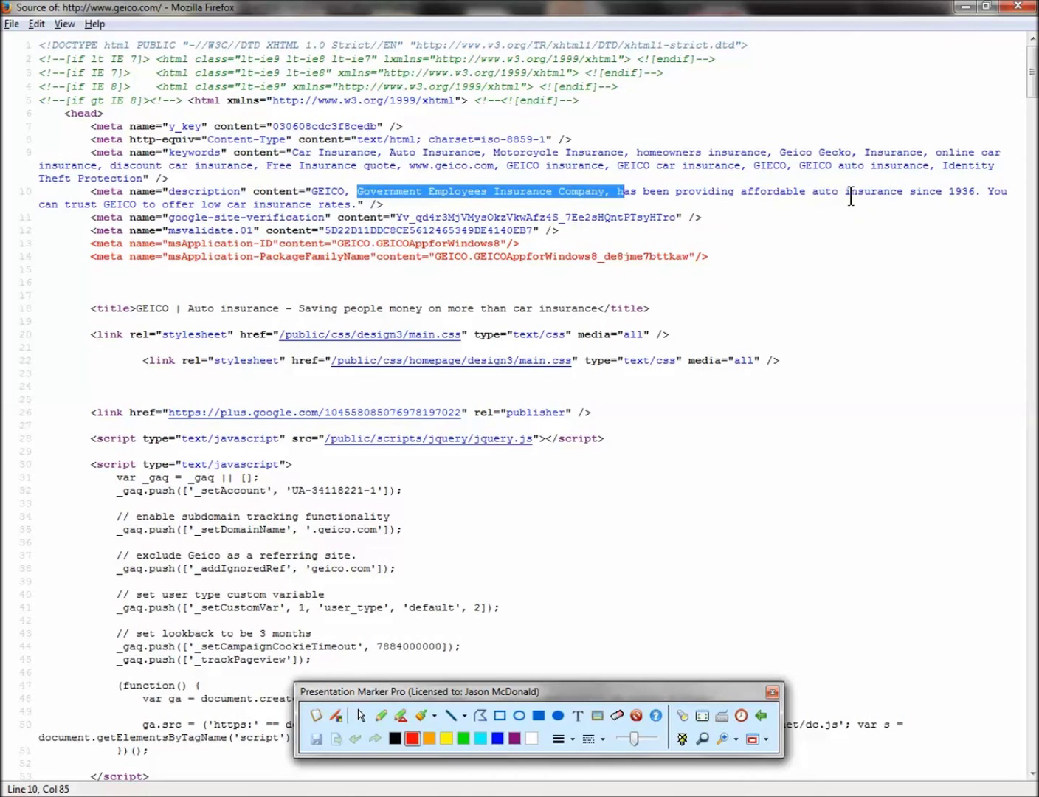
{"action": "left_click_drag", "start_coordinate": [910, 192], "coordinate": [975, 193]}
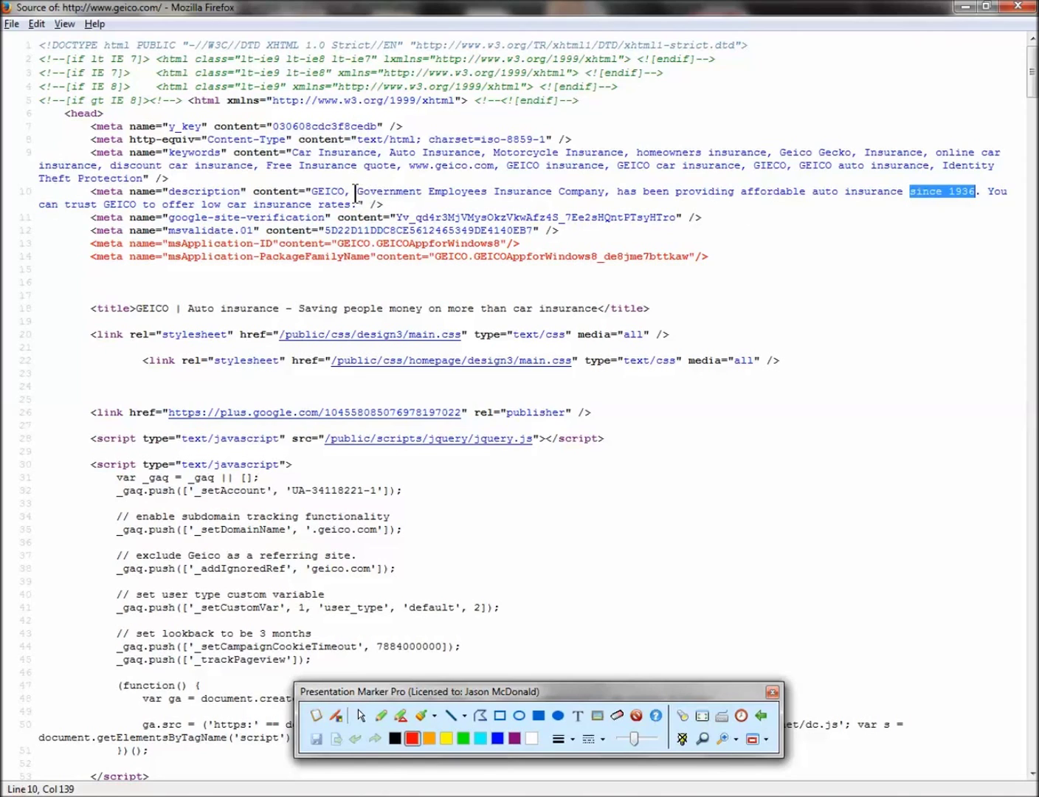
{"action": "left_click_drag", "start_coordinate": [357, 193], "coordinate": [605, 189]}
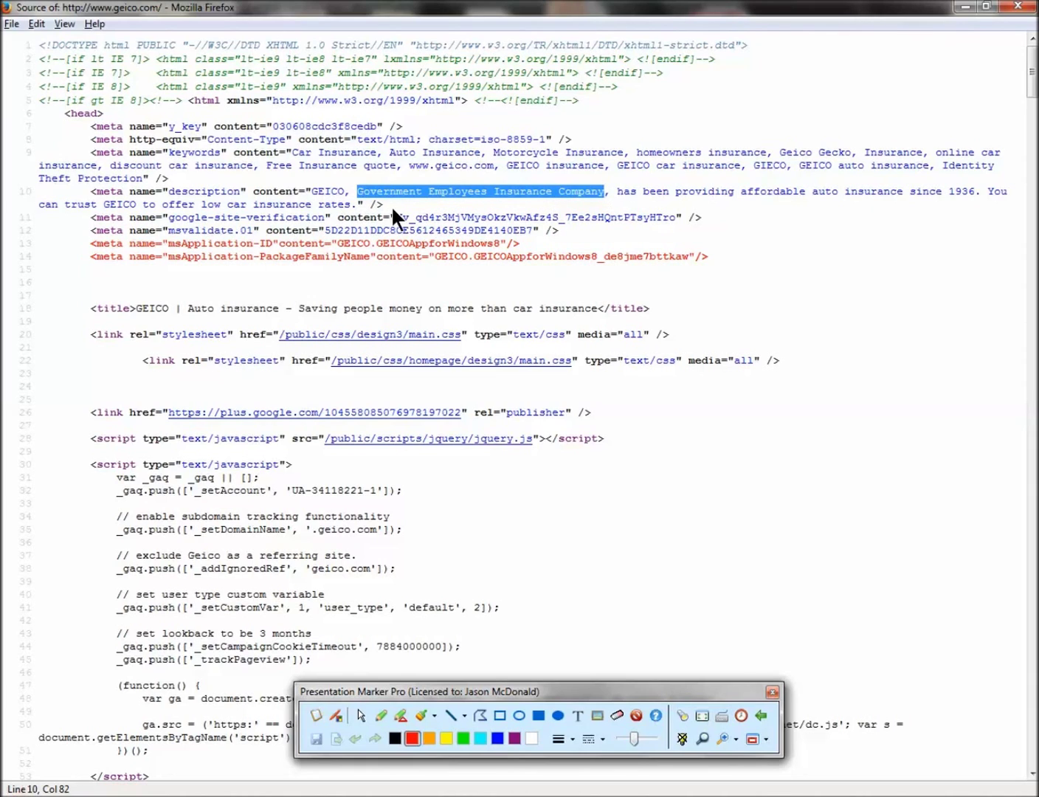
{"action": "left_click", "coordinate": [1020, 7]}
Step: Rerun the 'auto insurance quote' Google search in a new tab
{"action": "left_click", "coordinate": [822, 43]}
{"action": "left_click", "coordinate": [822, 67]}
{"action": "key", "text": "Return"}
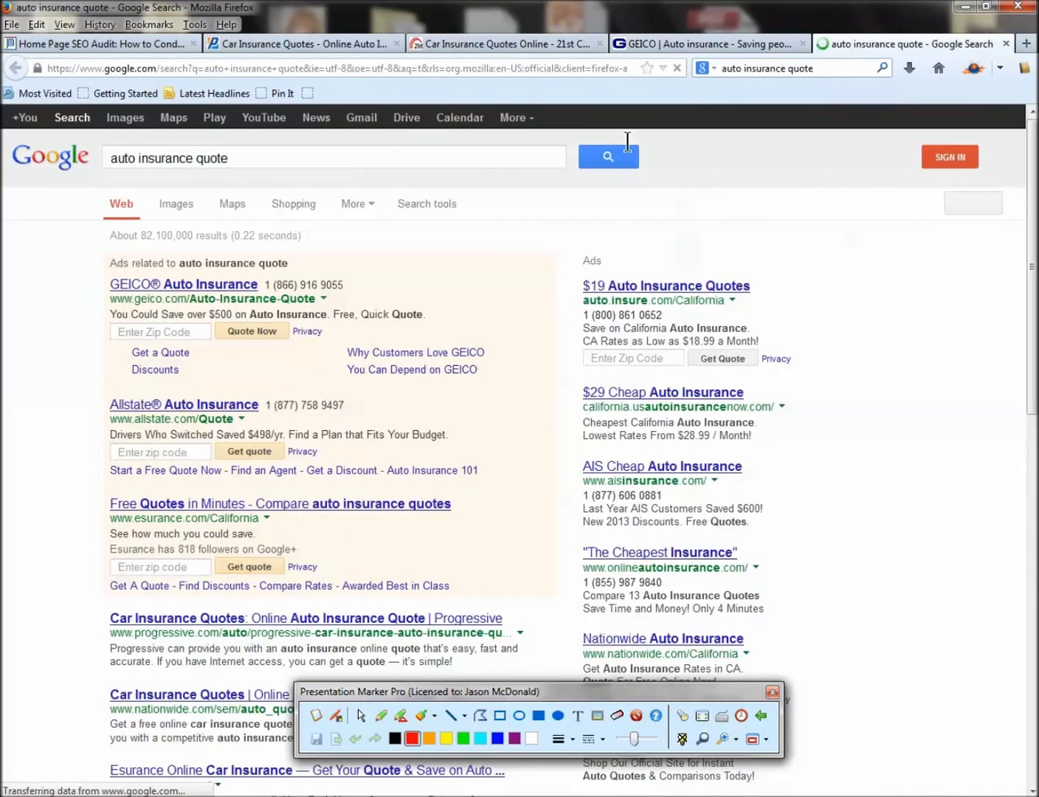
Step: Highlight the GEICO result's snippet text in the search results, then close the search tab
{"action": "scroll", "coordinate": [493, 259], "scroll_direction": "down", "scroll_amount": 5}
{"action": "scroll", "coordinate": [219, 352], "scroll_direction": "down", "scroll_amount": 2}
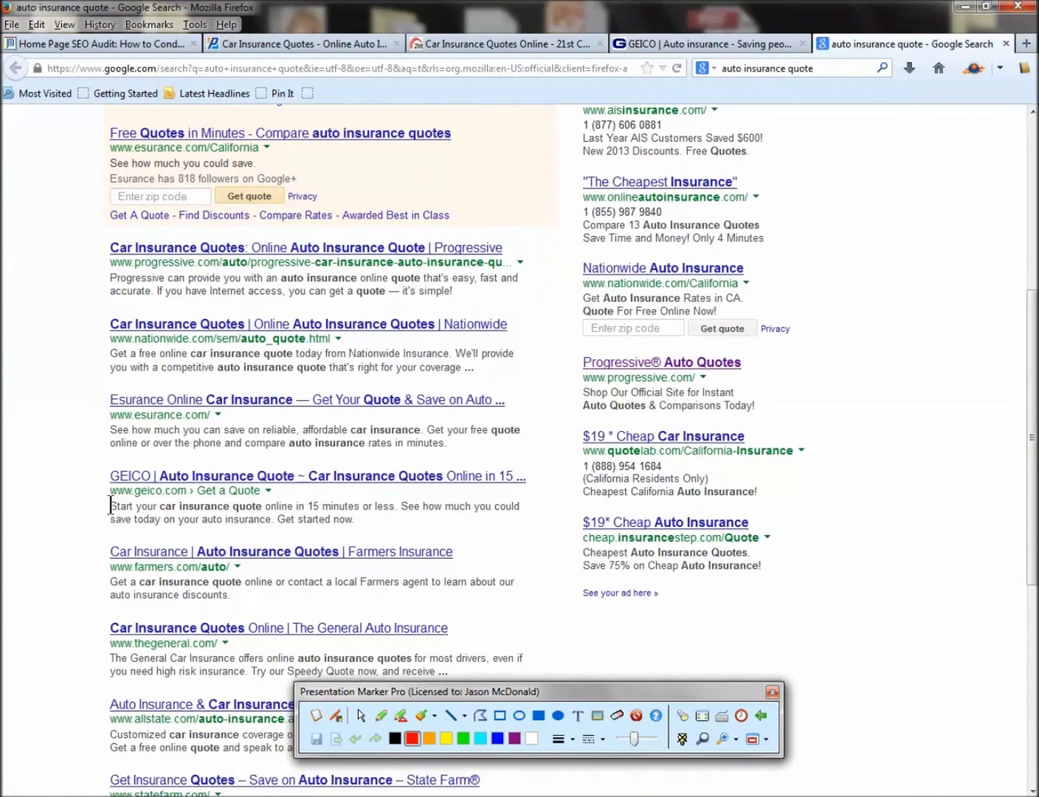
{"action": "left_click_drag", "start_coordinate": [110, 506], "coordinate": [363, 524]}
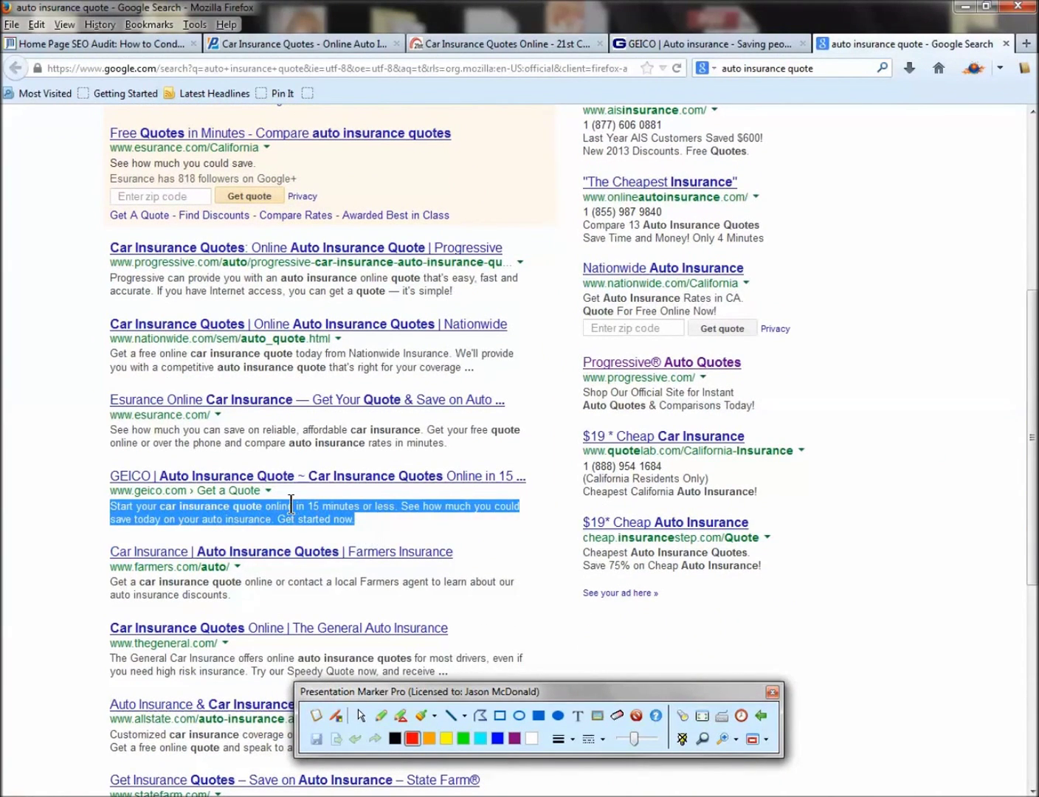
{"action": "left_click", "coordinate": [1005, 45]}
Step: Highlight checklist item 4, Content, on the audit page, then return to Progressive
{"action": "left_click", "coordinate": [95, 43]}
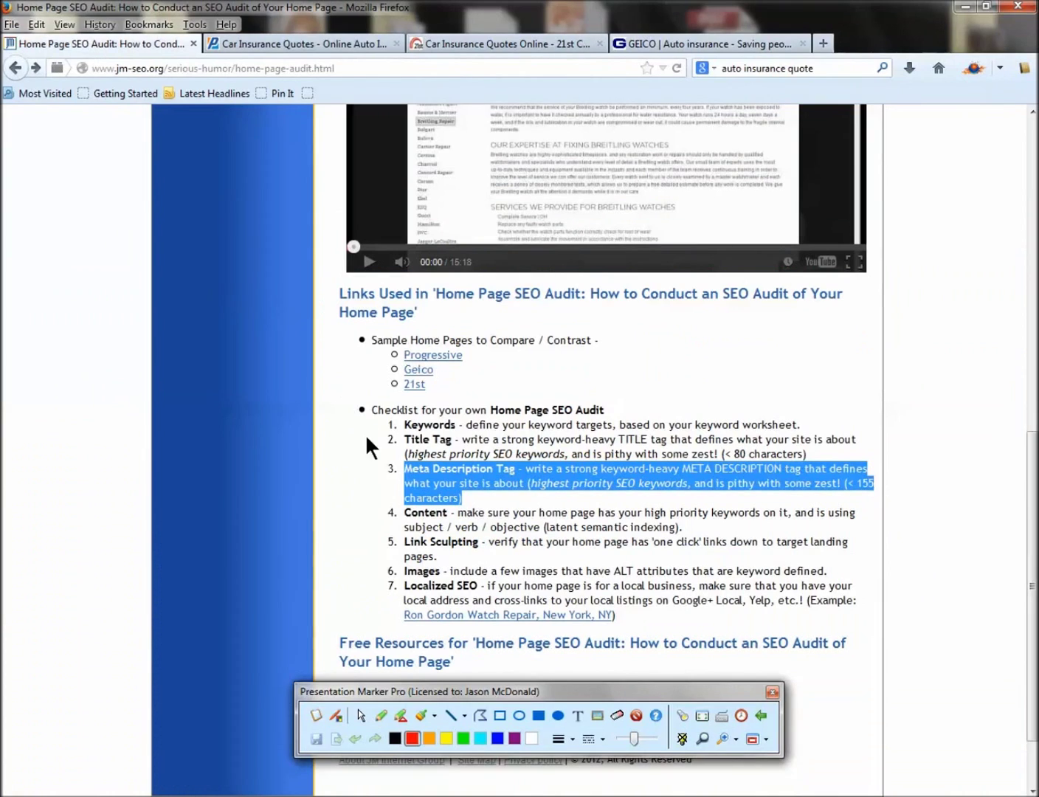
{"action": "left_click_drag", "start_coordinate": [409, 512], "coordinate": [679, 530]}
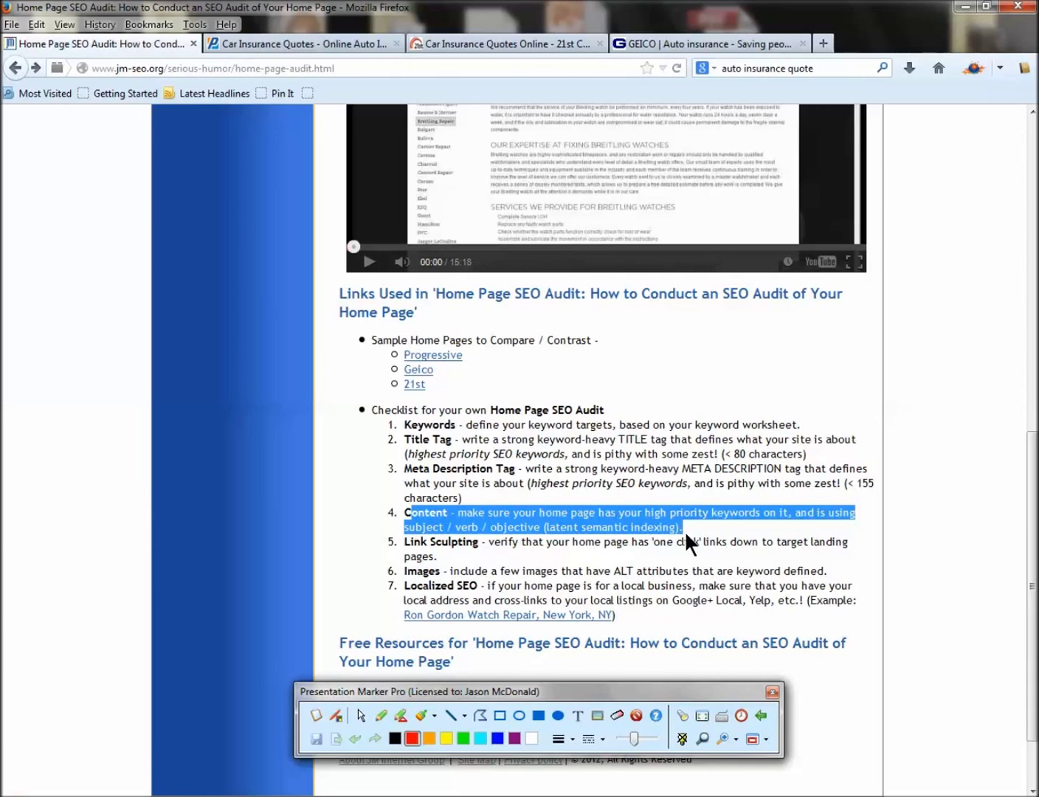
{"action": "left_click", "coordinate": [251, 45]}
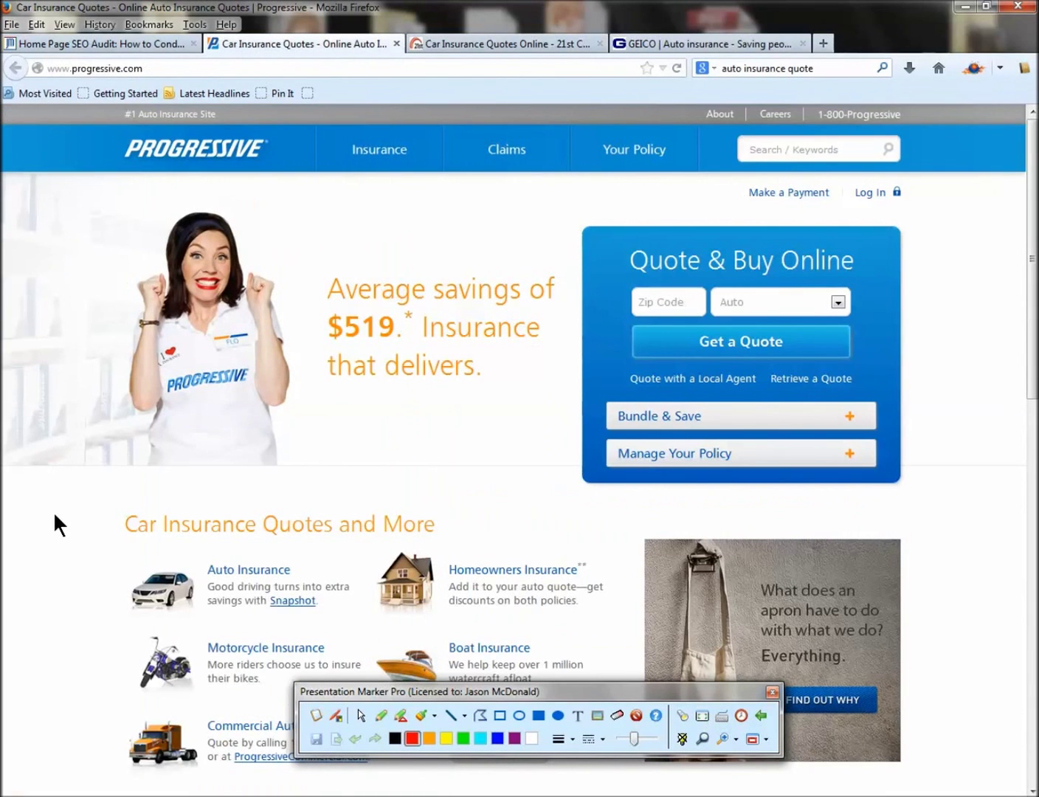
Step: Search the Progressive page for 'car', then 'auto', with every match highlighted
{"action": "key", "text": "ctrl+f"}
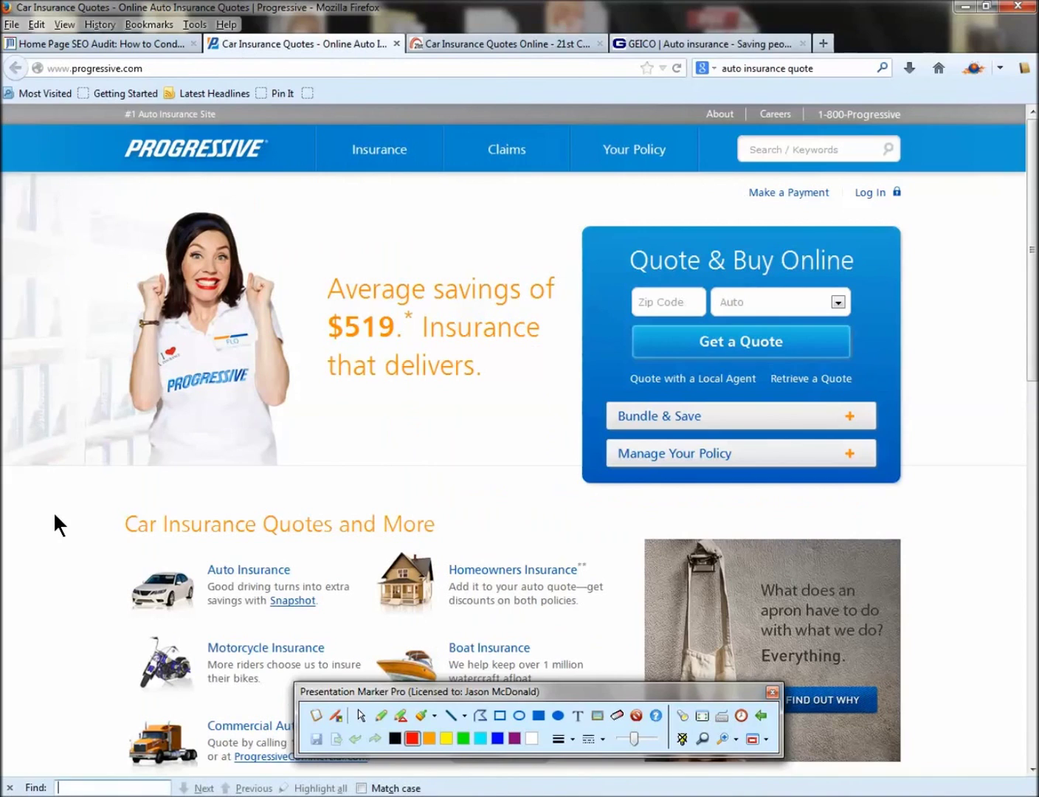
{"action": "type", "text": "car"}
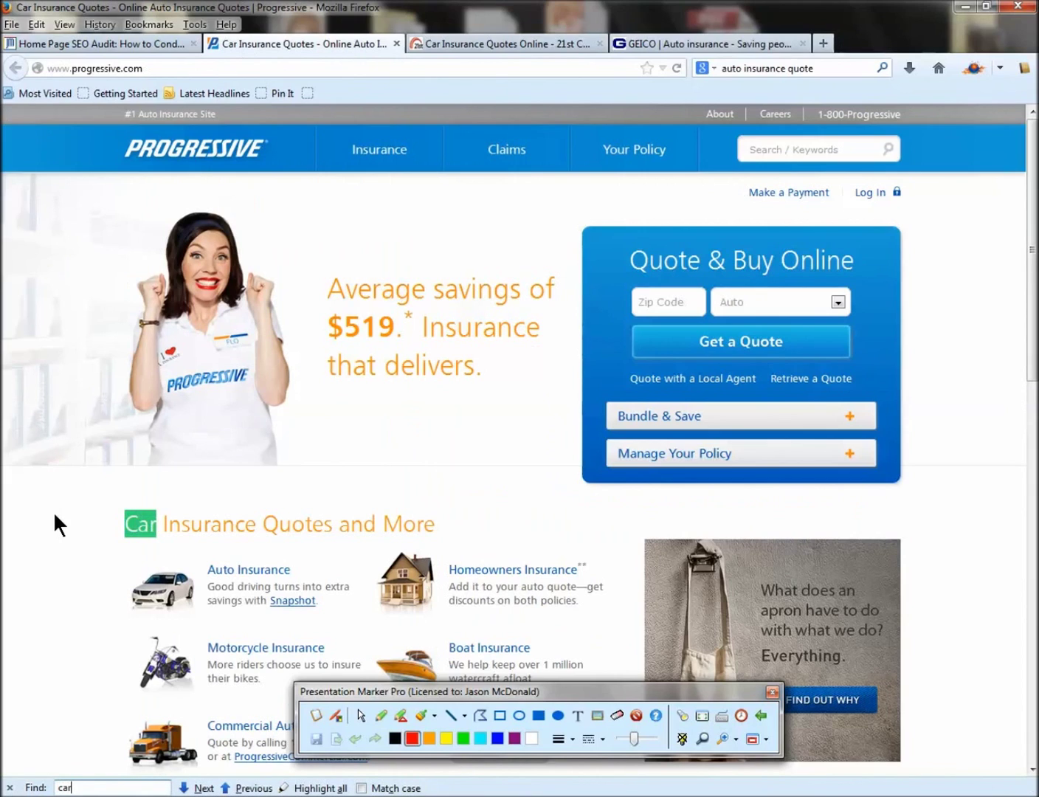
{"action": "left_click", "coordinate": [313, 788]}
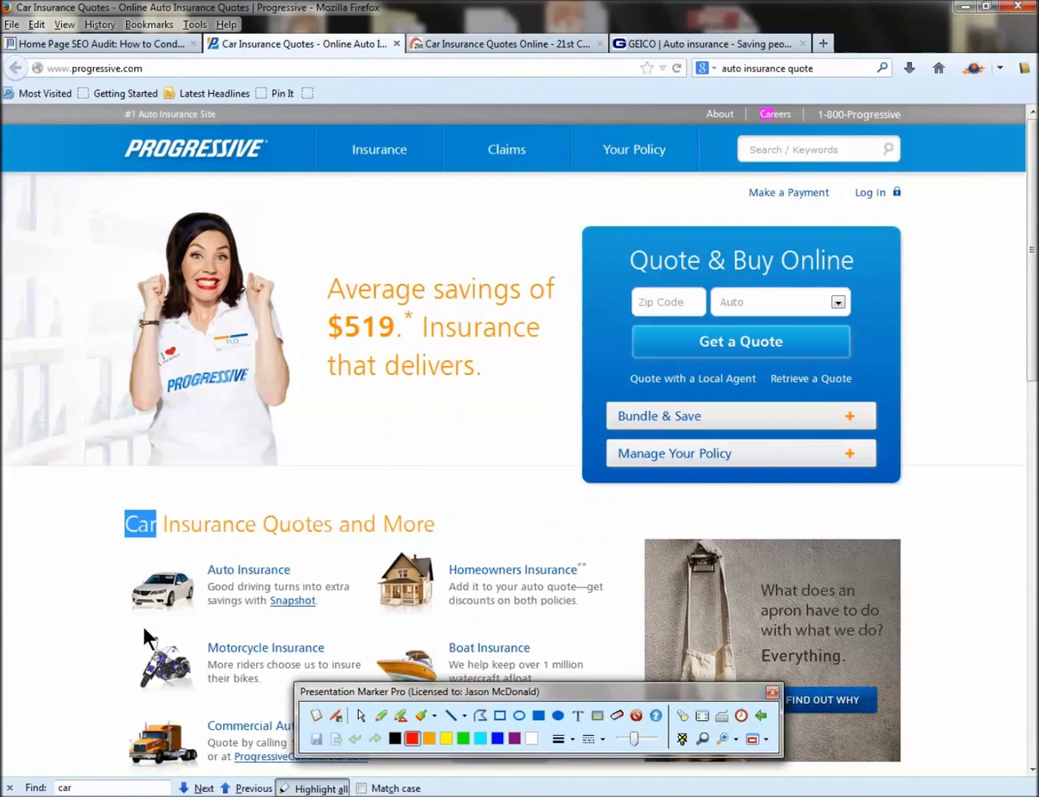
{"action": "left_click", "coordinate": [127, 625]}
{"action": "scroll", "coordinate": [96, 602], "scroll_direction": "down", "scroll_amount": 5}
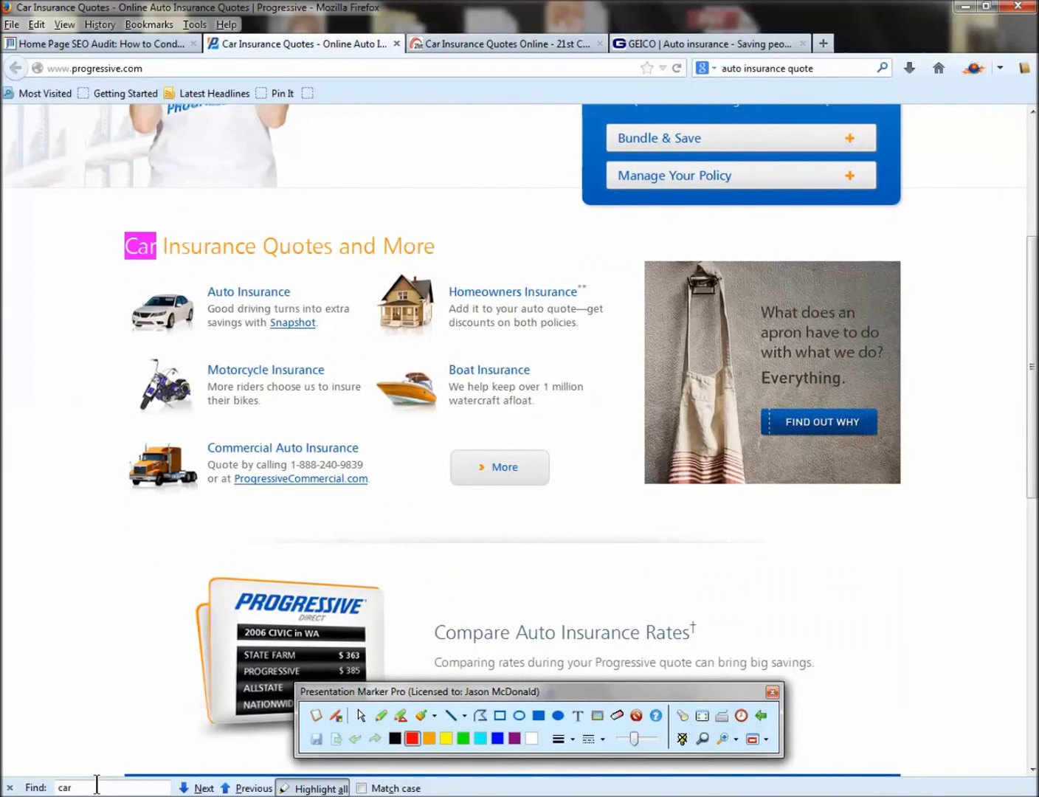
{"action": "left_click_drag", "start_coordinate": [97, 784], "coordinate": [33, 785]}
{"action": "type", "text": "auto"}
{"action": "scroll", "coordinate": [312, 605], "scroll_direction": "down", "scroll_amount": 5}
{"action": "scroll", "coordinate": [442, 273], "scroll_direction": "up", "scroll_amount": 5}
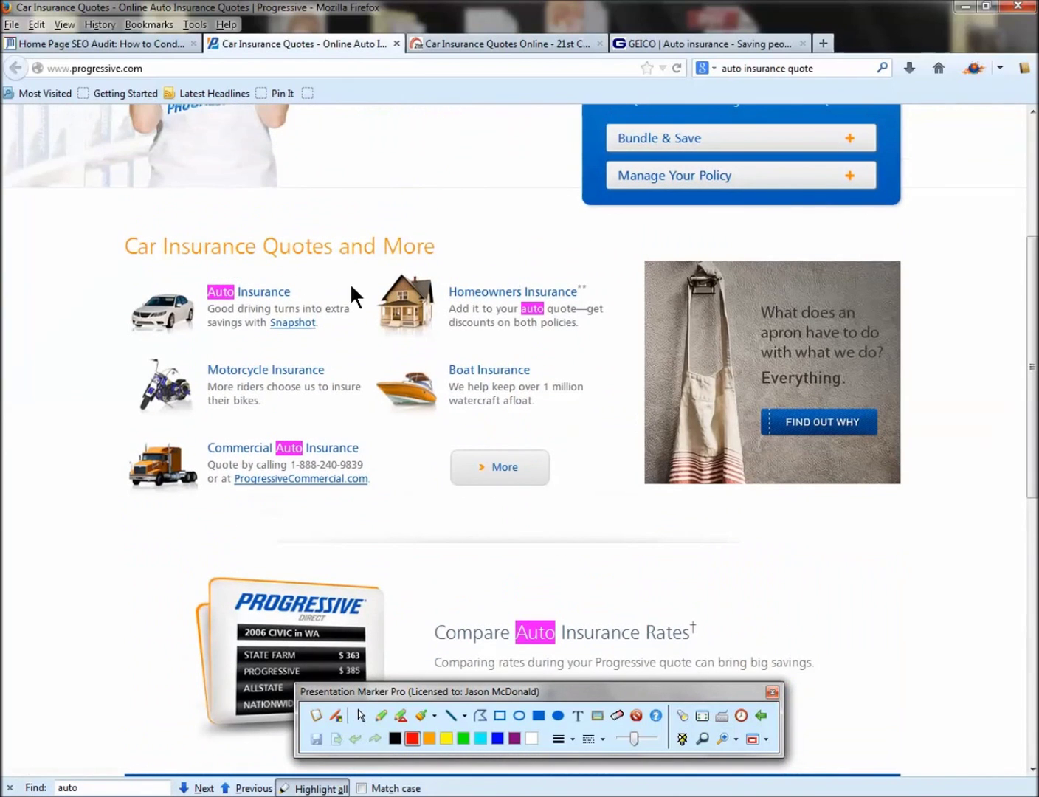
{"action": "scroll", "coordinate": [436, 524], "scroll_direction": "down", "scroll_amount": 3}
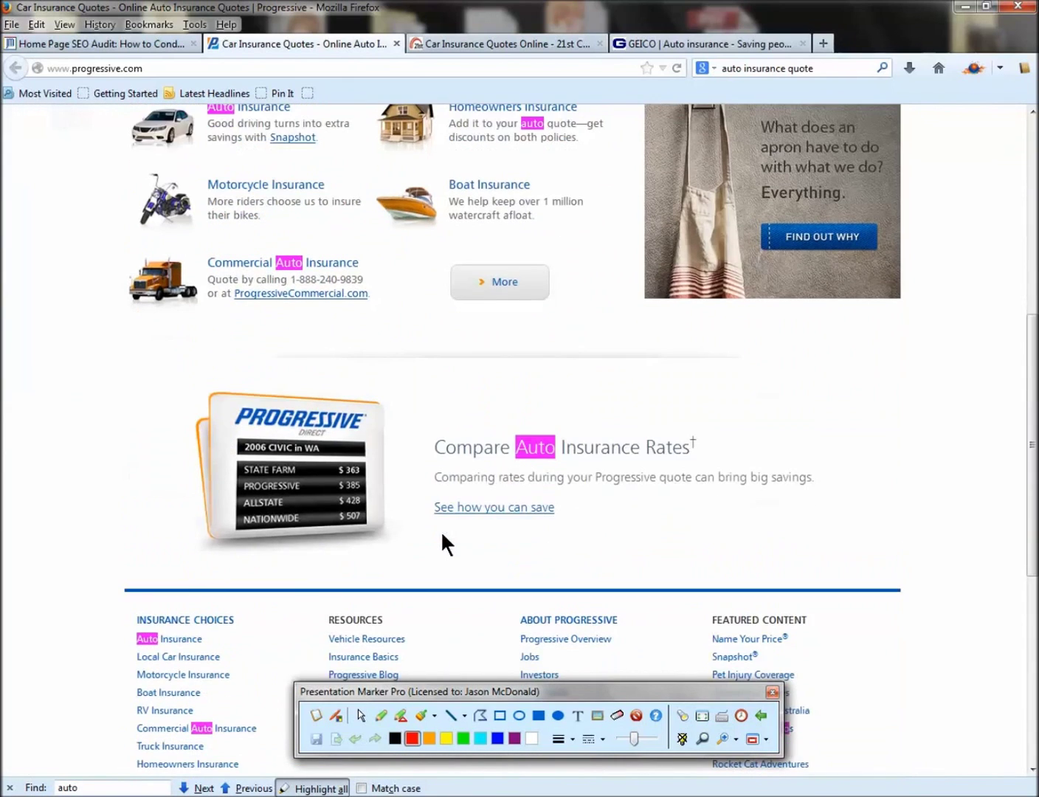
{"action": "scroll", "coordinate": [443, 535], "scroll_direction": "down", "scroll_amount": 4}
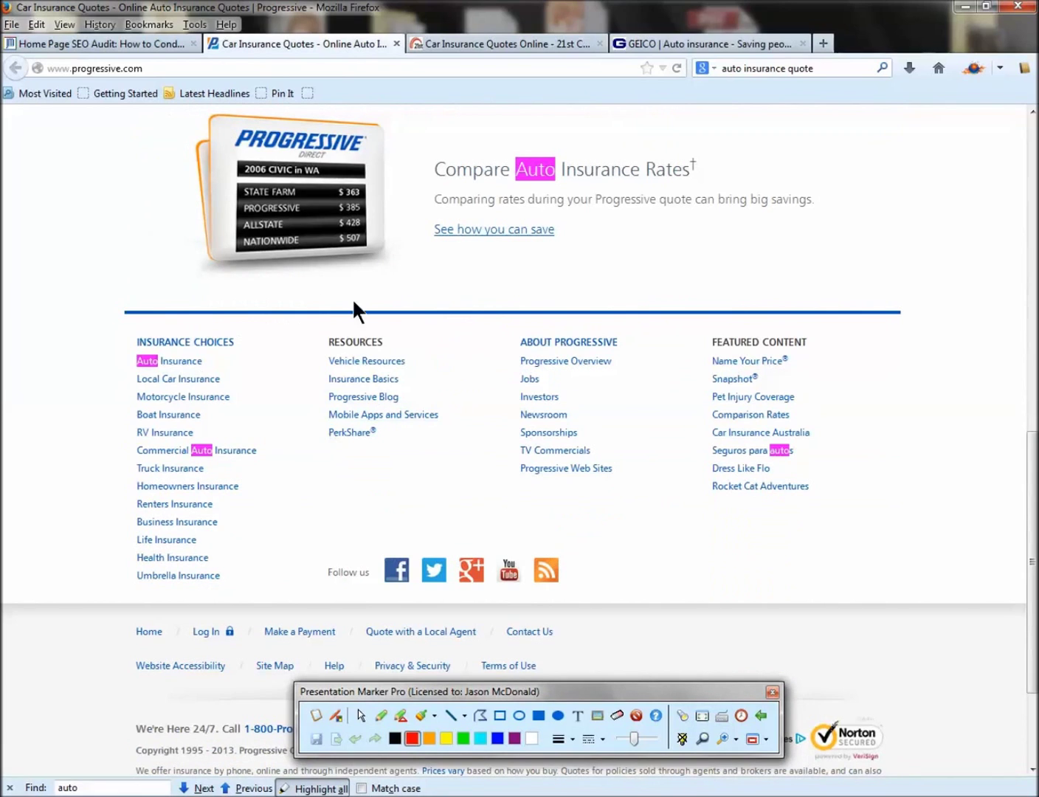
Step: On the 21st Century page, highlight matches for 'auto', then 'car', then start 'homeowner'
{"action": "left_click", "coordinate": [464, 43]}
{"action": "left_click", "coordinate": [110, 787]}
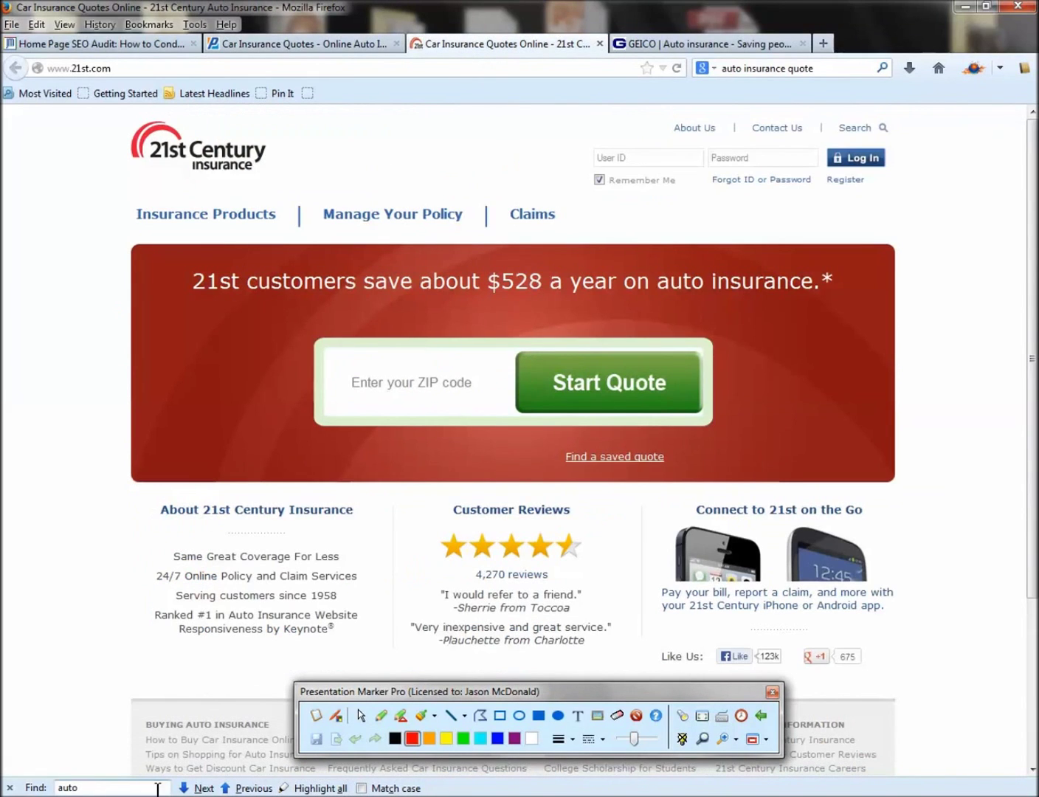
{"action": "left_click", "coordinate": [292, 788]}
{"action": "scroll", "coordinate": [127, 641], "scroll_direction": "down", "scroll_amount": 3}
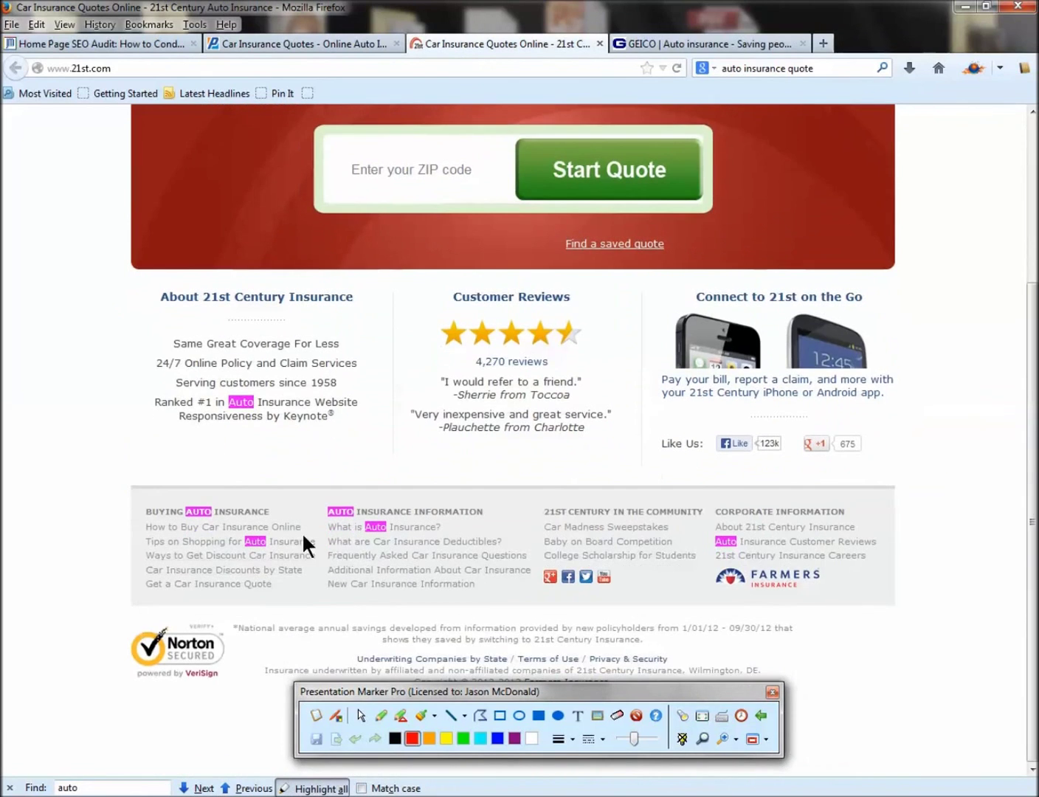
{"action": "double_click", "coordinate": [67, 788]}
{"action": "type", "text": "car"}
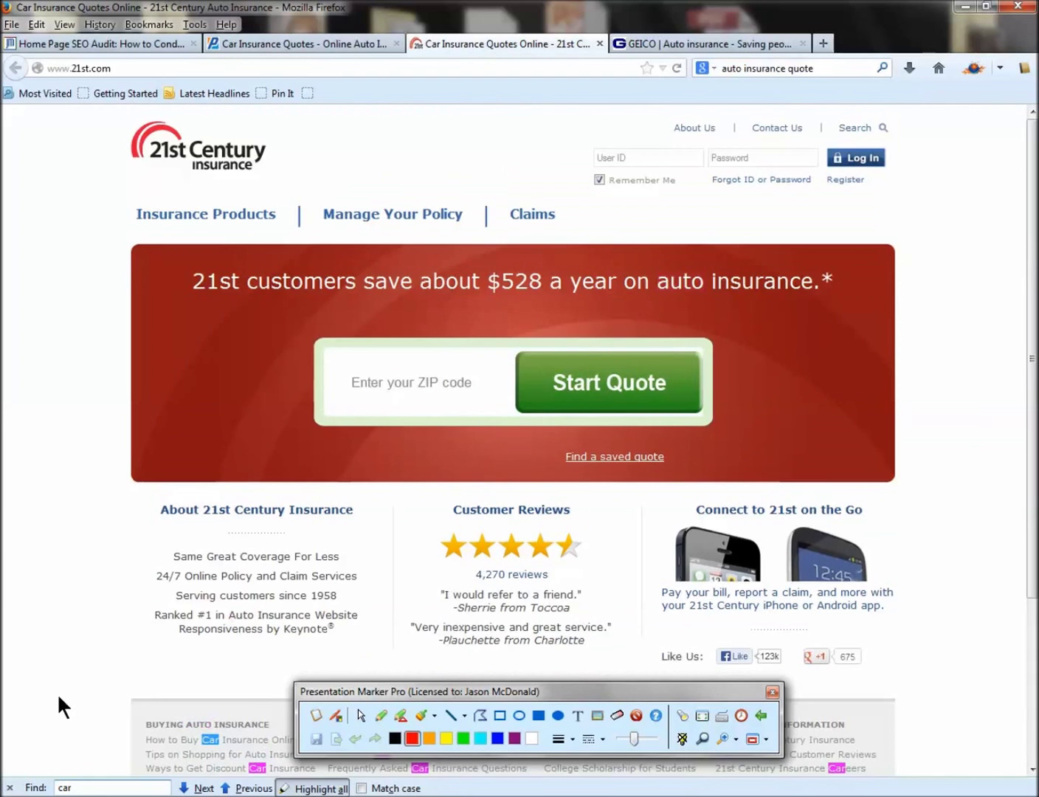
{"action": "scroll", "coordinate": [66, 694], "scroll_direction": "down", "scroll_amount": 3}
{"action": "double_click", "coordinate": [64, 788]}
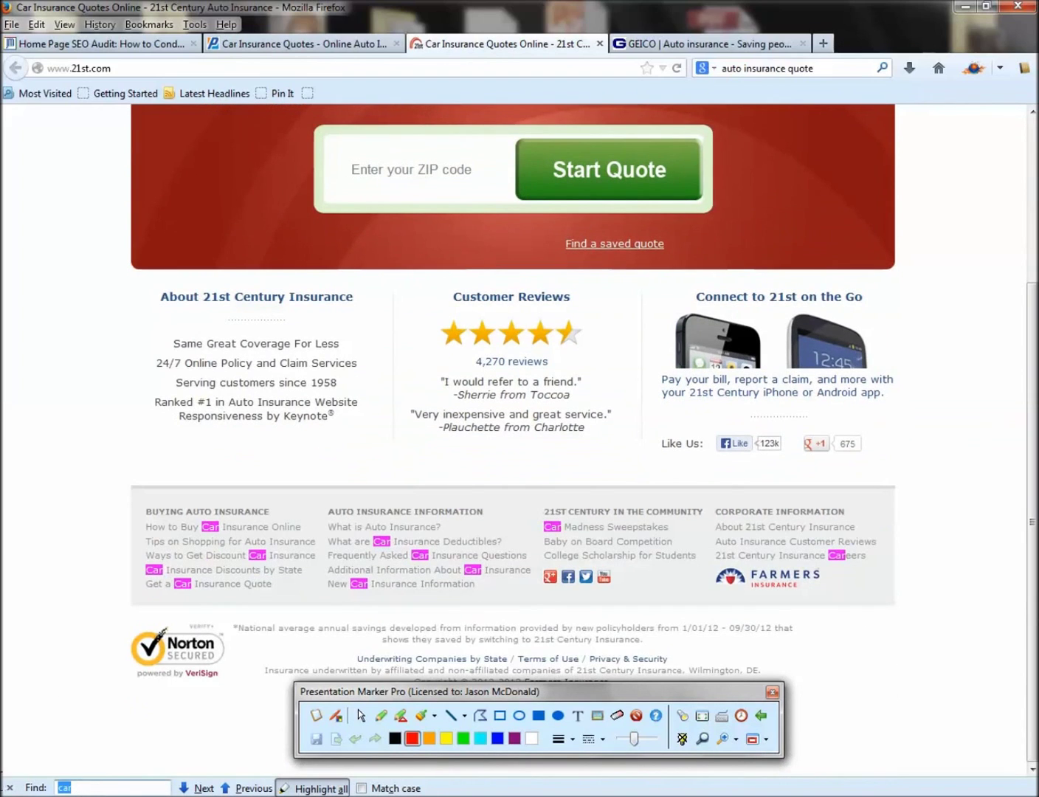
{"action": "type", "text": "homewone"}
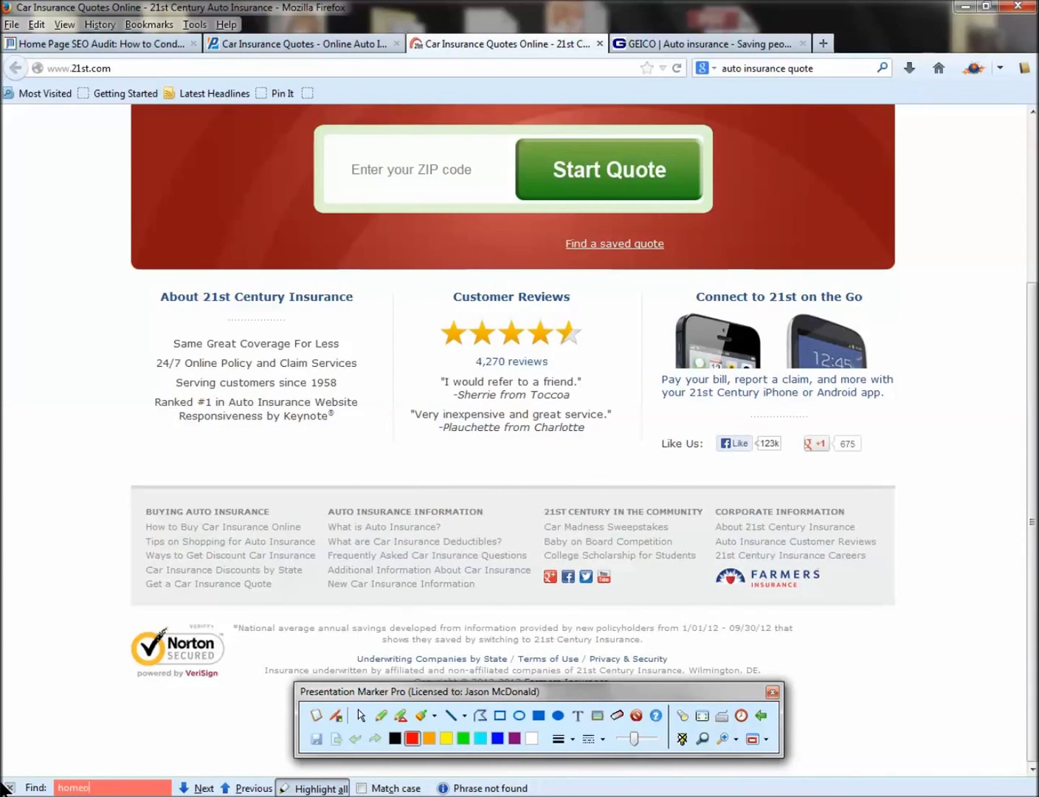
{"action": "type", "text": "wner"}
Step: Highlight 'homeowner' matches on the Progressive page, then bring up GEICO
{"action": "left_click", "coordinate": [282, 46]}
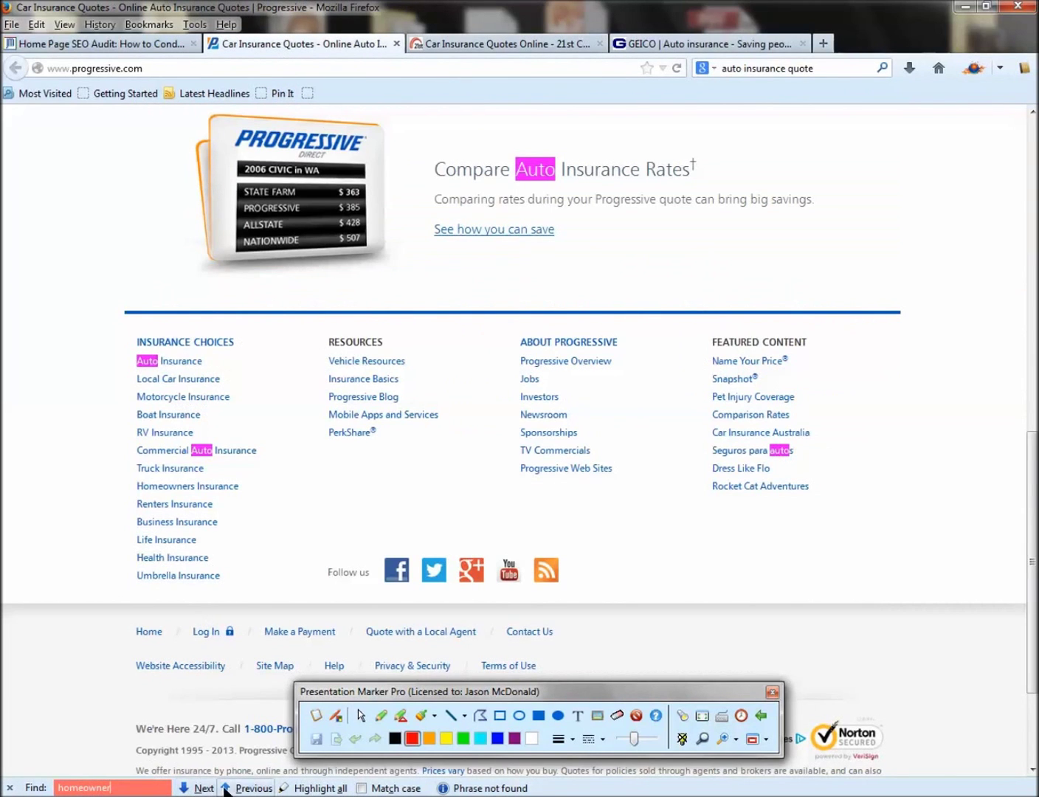
{"action": "type", "text": "er"}
{"action": "left_click", "coordinate": [308, 788]}
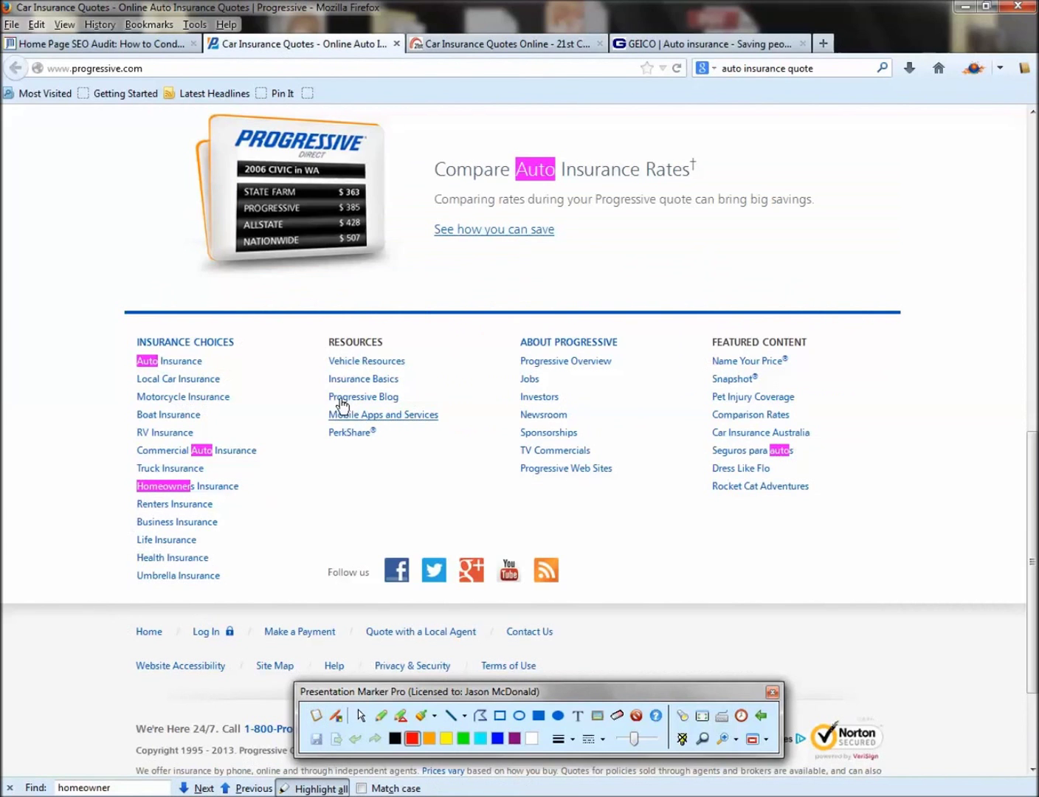
{"action": "scroll", "coordinate": [347, 392], "scroll_direction": "up", "scroll_amount": 7}
{"action": "scroll", "coordinate": [476, 343], "scroll_direction": "down", "scroll_amount": 6}
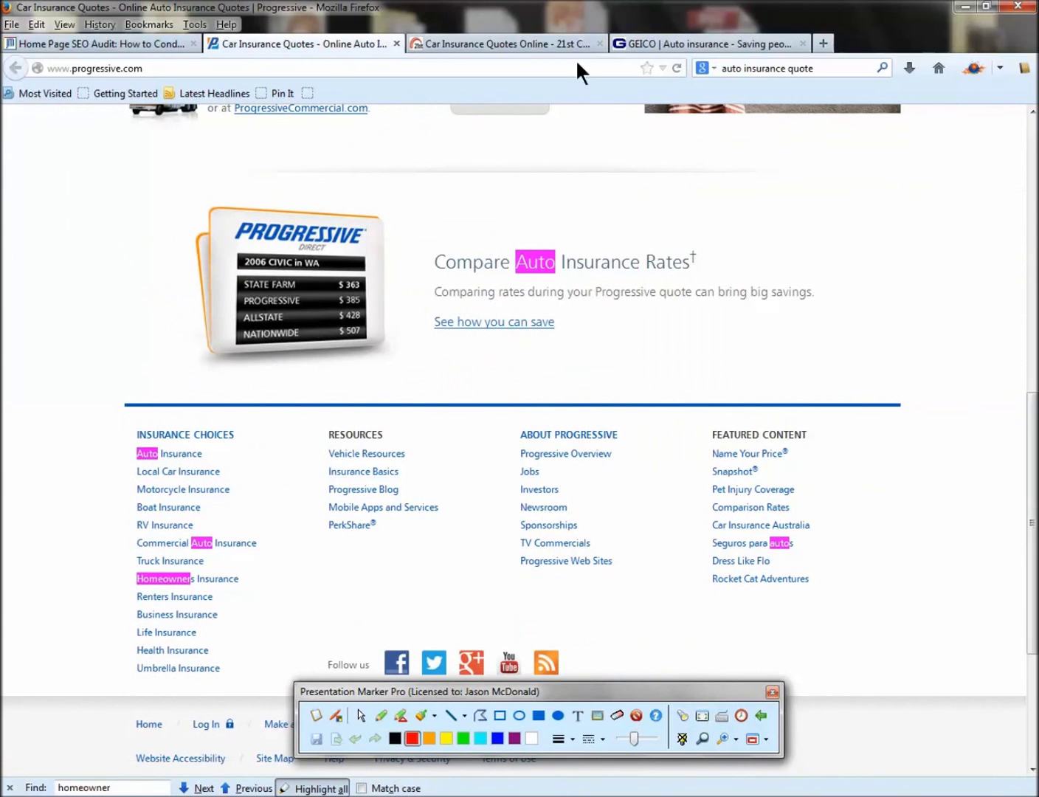
{"action": "left_click", "coordinate": [621, 45]}
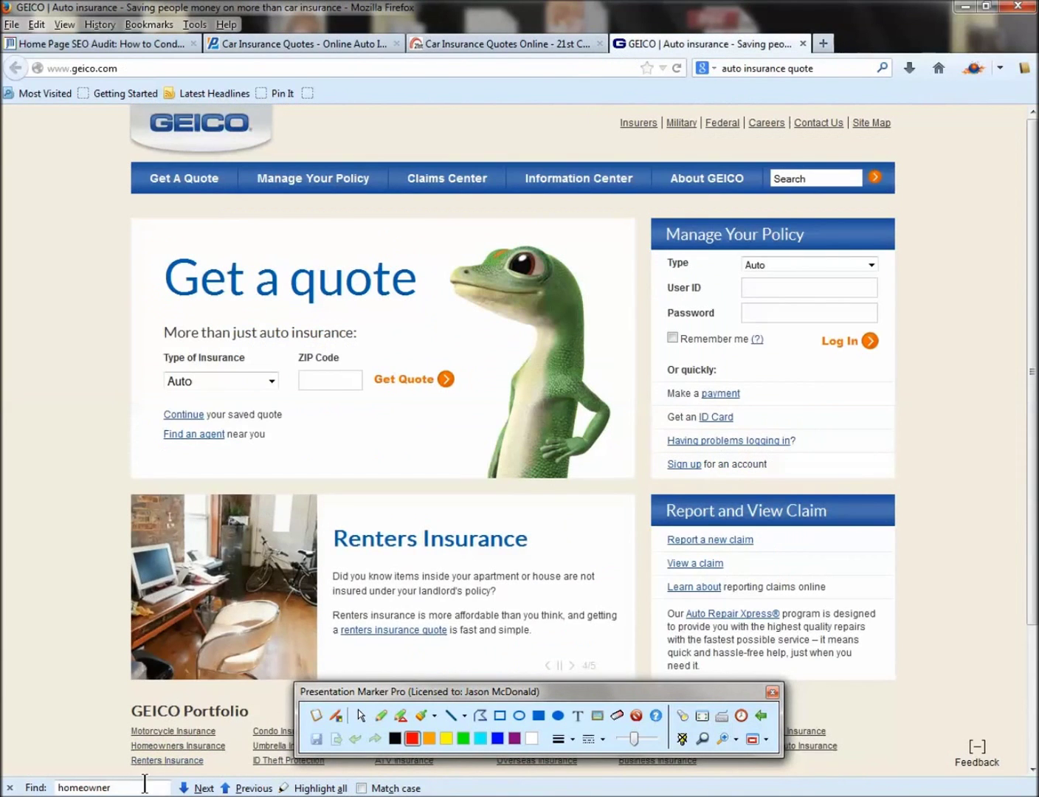
Step: Highlight 'homeowner' matches on the GEICO home page and open its page source
{"action": "left_click", "coordinate": [298, 790]}
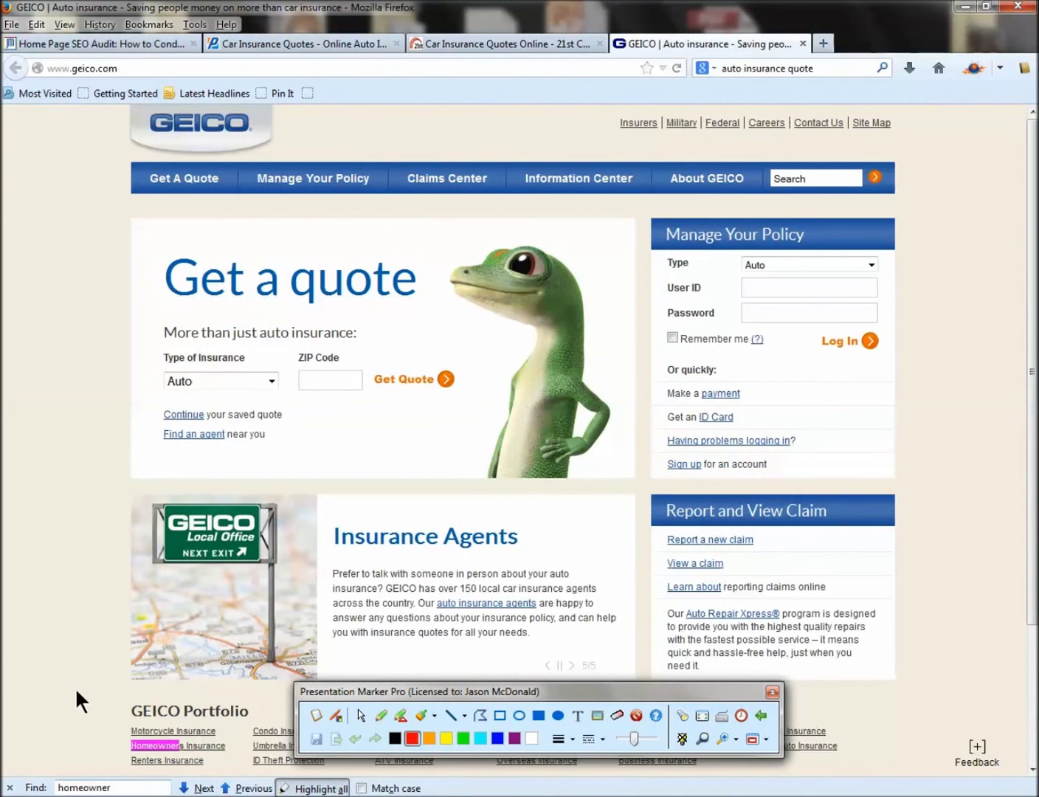
{"action": "scroll", "coordinate": [207, 502], "scroll_direction": "down", "scroll_amount": 3}
{"action": "left_click_drag", "start_coordinate": [376, 392], "coordinate": [411, 467]}
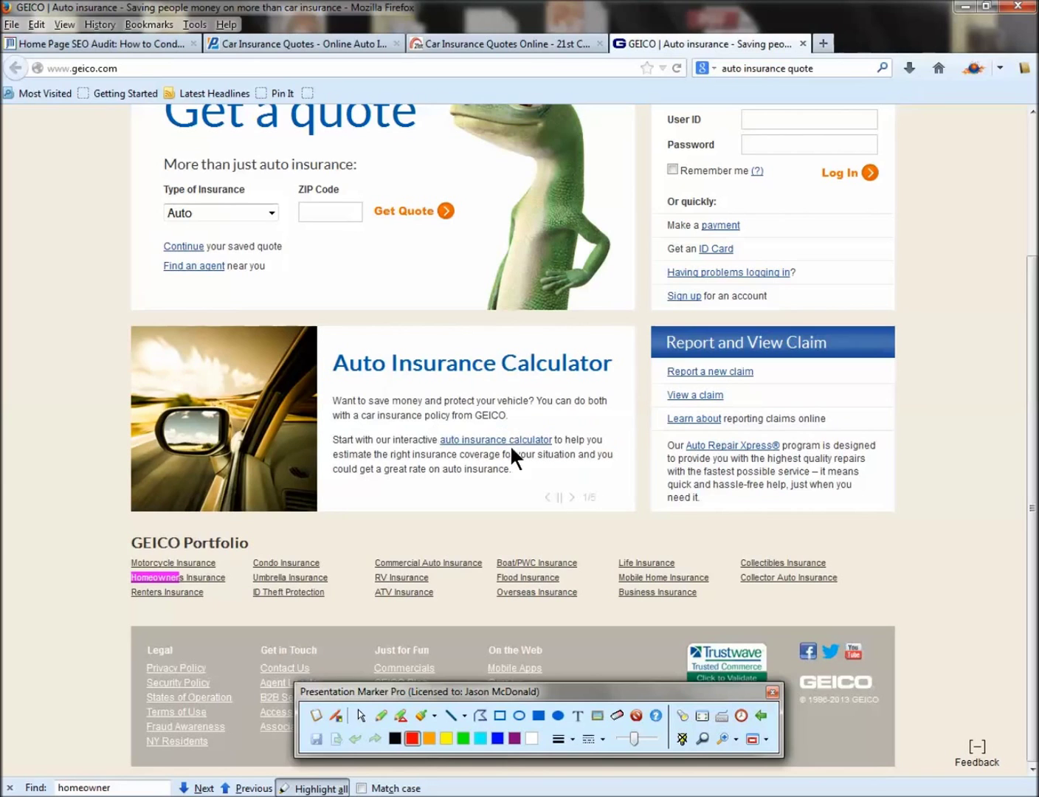
{"action": "right_click", "coordinate": [47, 295]}
{"action": "left_click", "coordinate": [39, 294]}
{"action": "right_click", "coordinate": [38, 294]}
{"action": "left_click", "coordinate": [90, 446]}
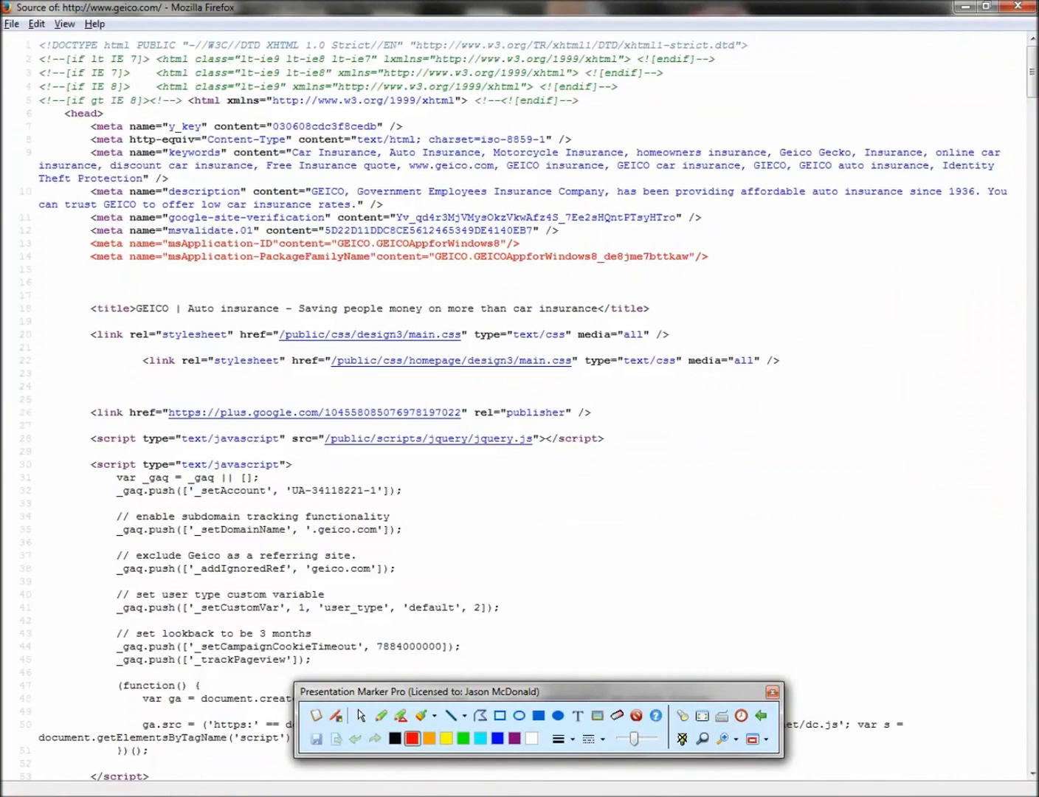
Step: Search the GEICO source for 'homeowner', step through three matches, and close it
{"action": "left_click", "coordinate": [65, 659]}
{"action": "key", "text": "ctrl+f"}
{"action": "type", "text": "homro"}
{"action": "key", "text": "BackSpace"}
{"action": "type", "text": "eowner"}
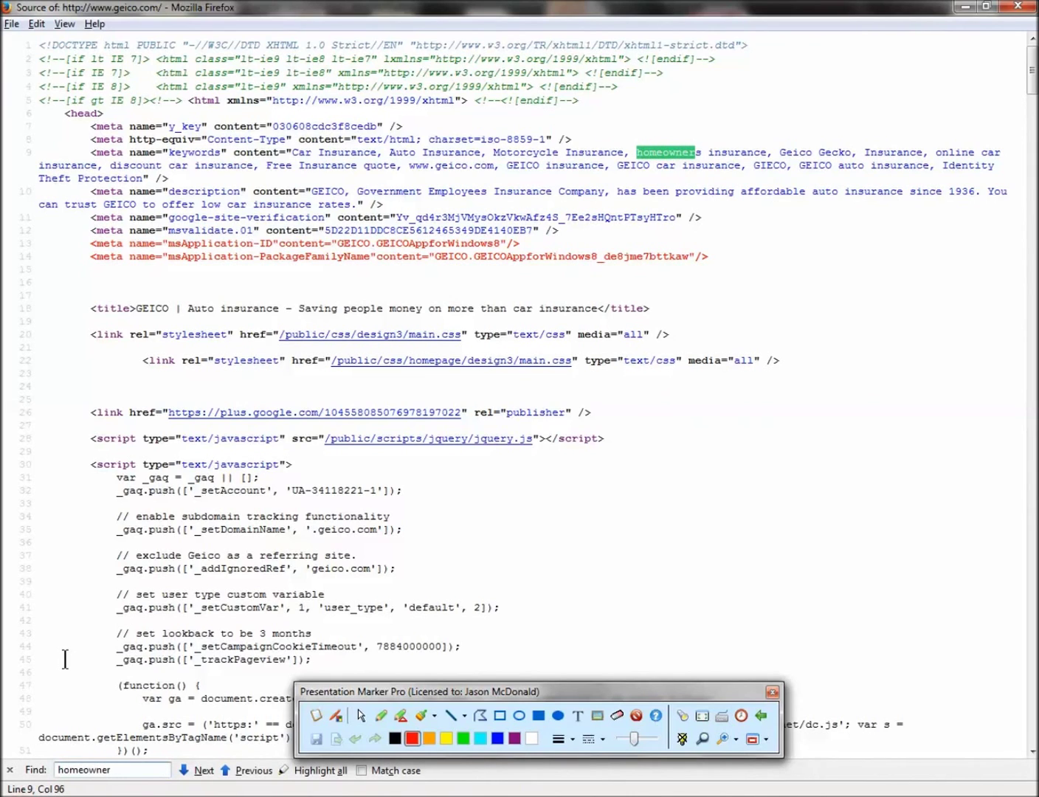
{"action": "left_click", "coordinate": [310, 770]}
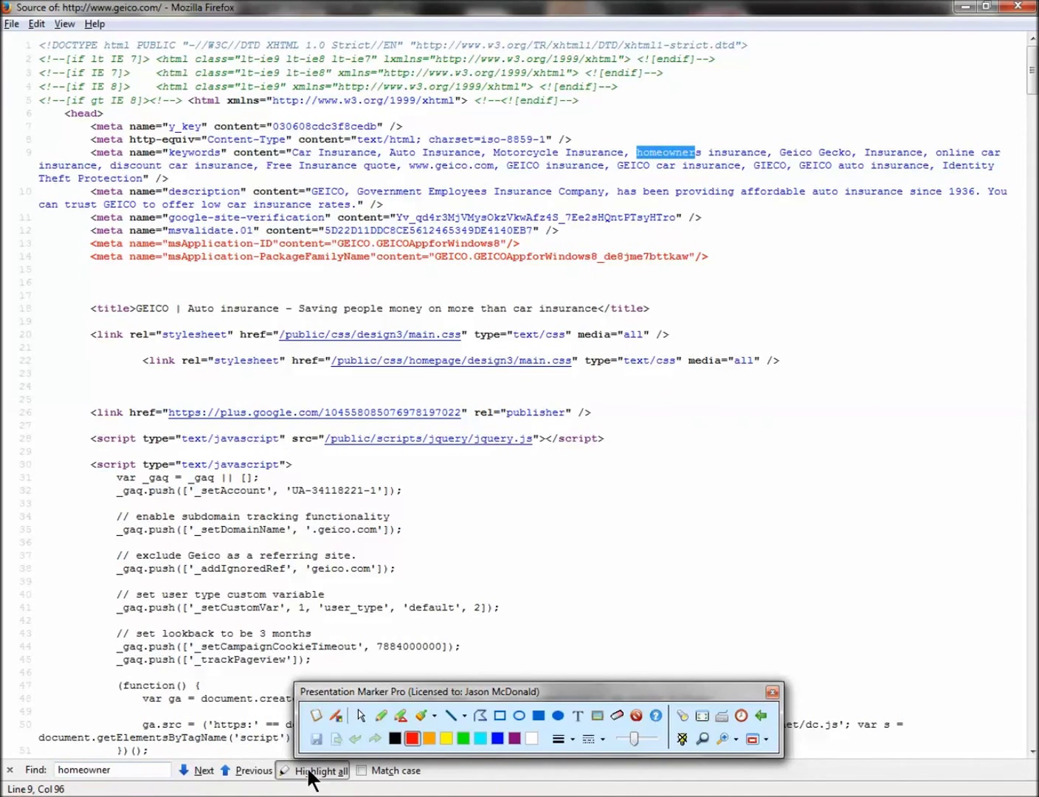
{"action": "left_click", "coordinate": [210, 774]}
{"action": "left_click", "coordinate": [209, 768]}
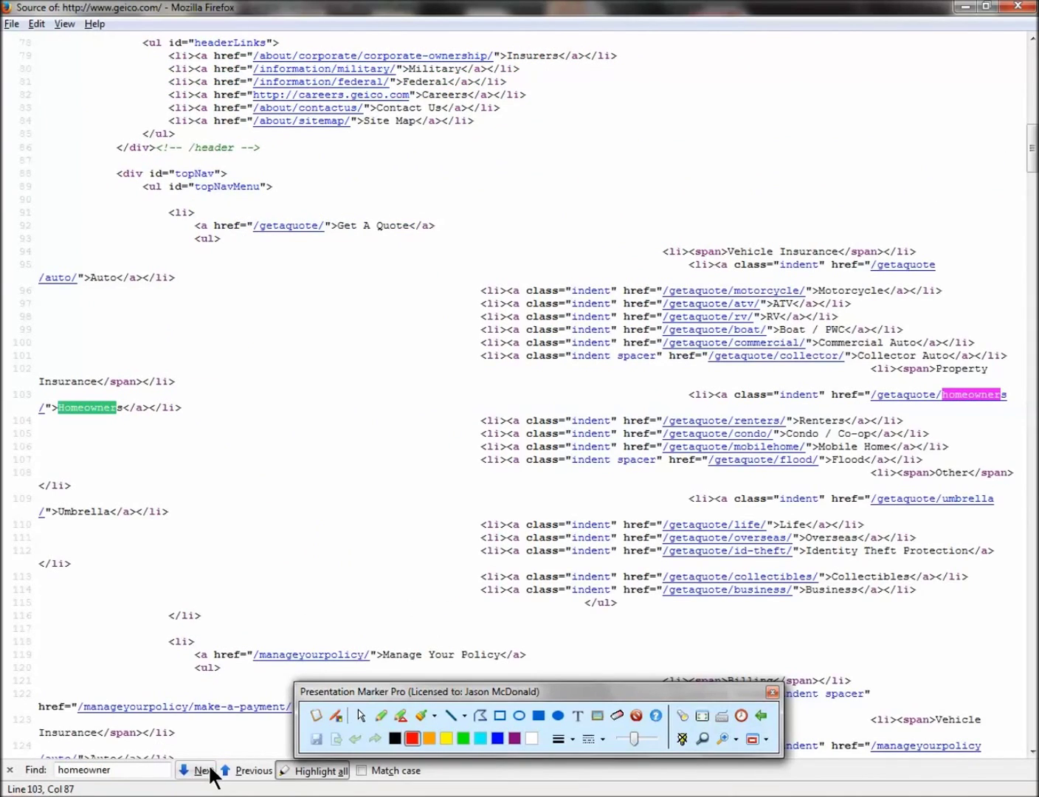
{"action": "left_click", "coordinate": [210, 768]}
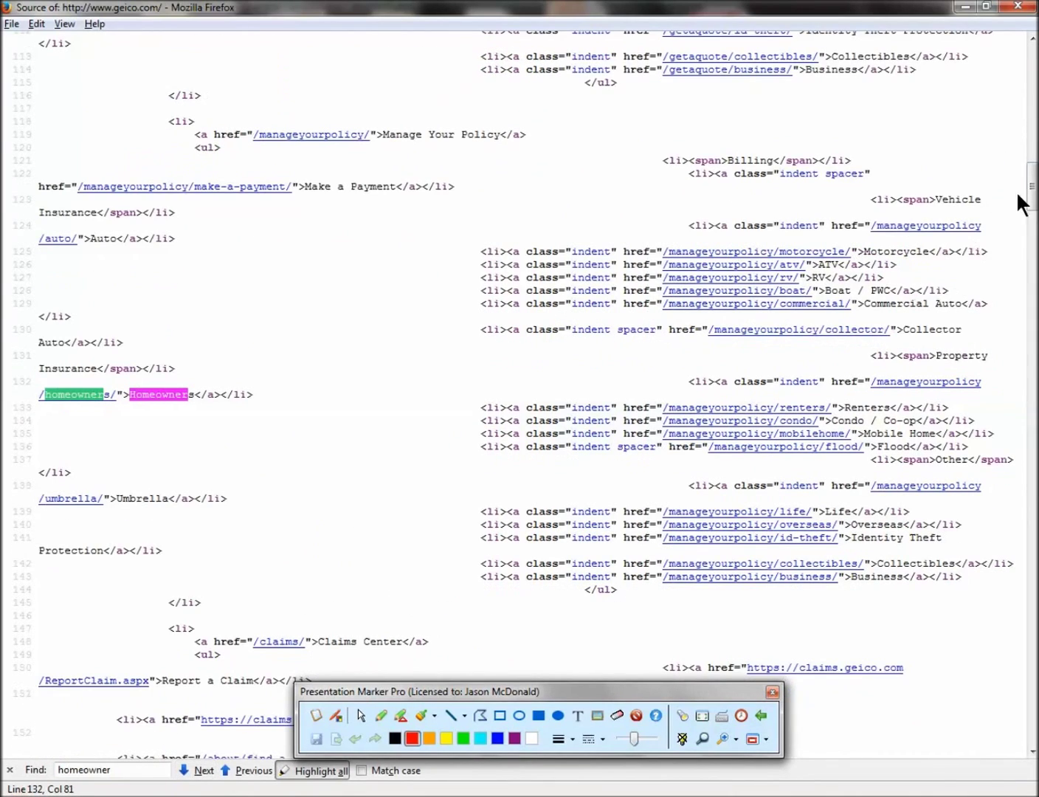
{"action": "left_click_drag", "start_coordinate": [1027, 198], "coordinate": [1020, 341]}
{"action": "left_click", "coordinate": [1018, 5]}
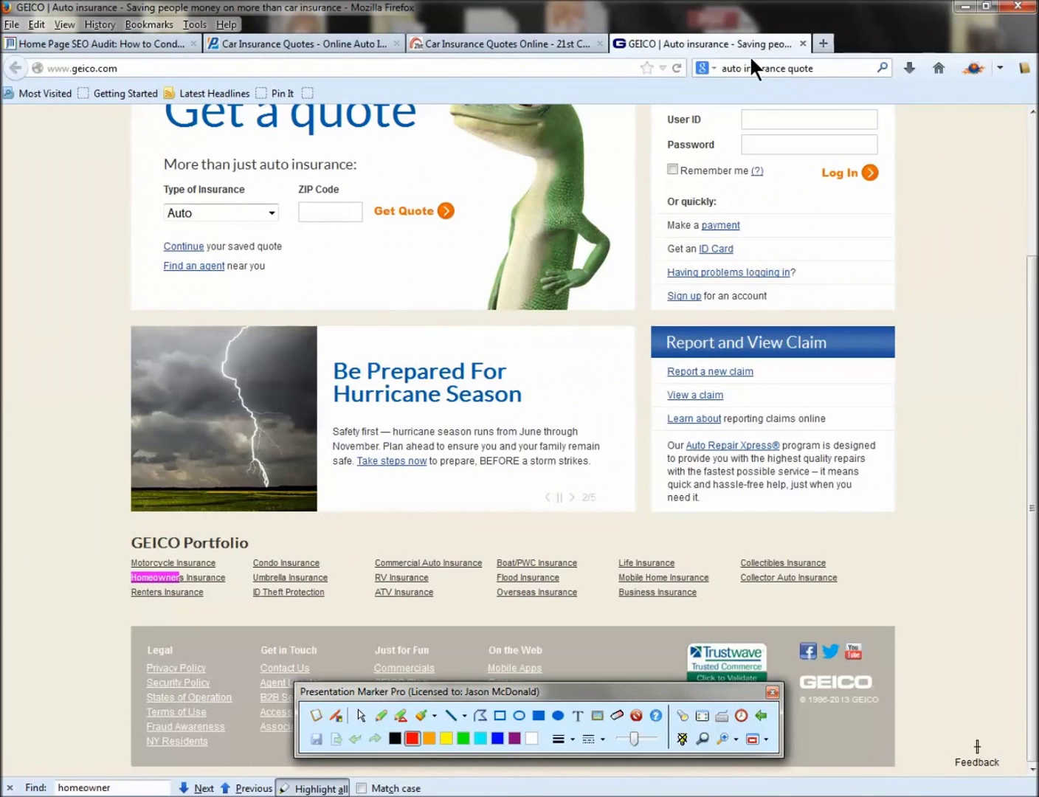
Step: Glance at the 21st Century page, go back to Progressive, and start annotating
{"action": "left_click", "coordinate": [509, 44]}
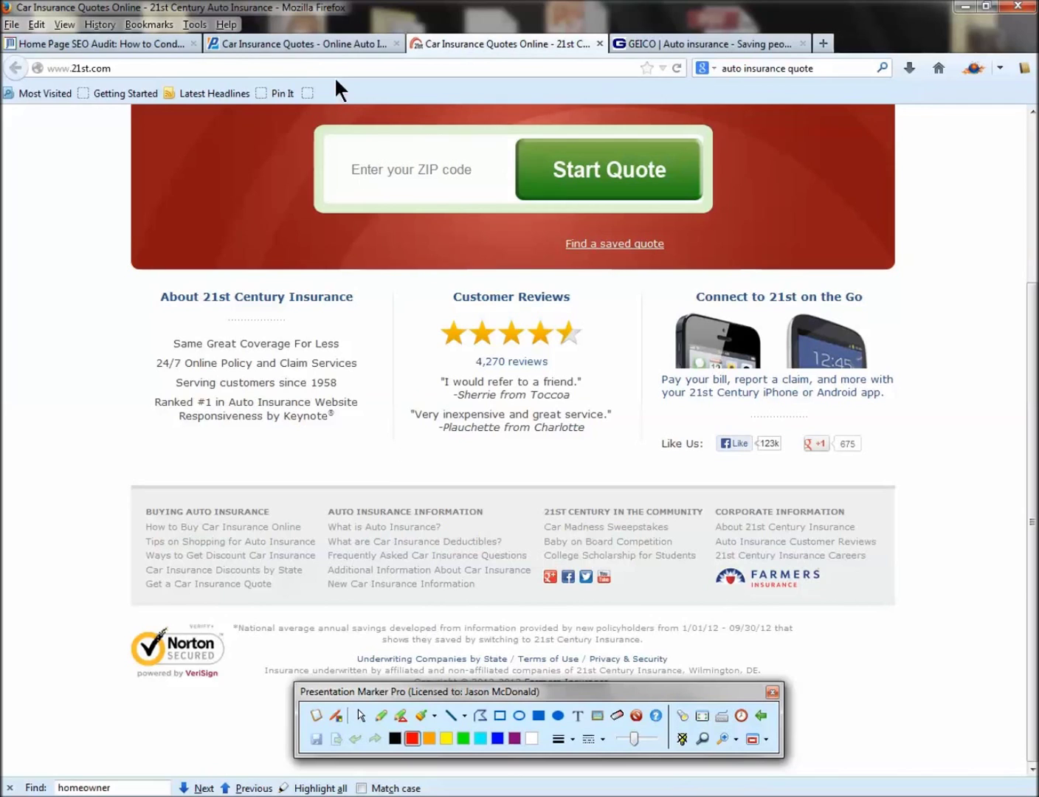
{"action": "left_click", "coordinate": [318, 43]}
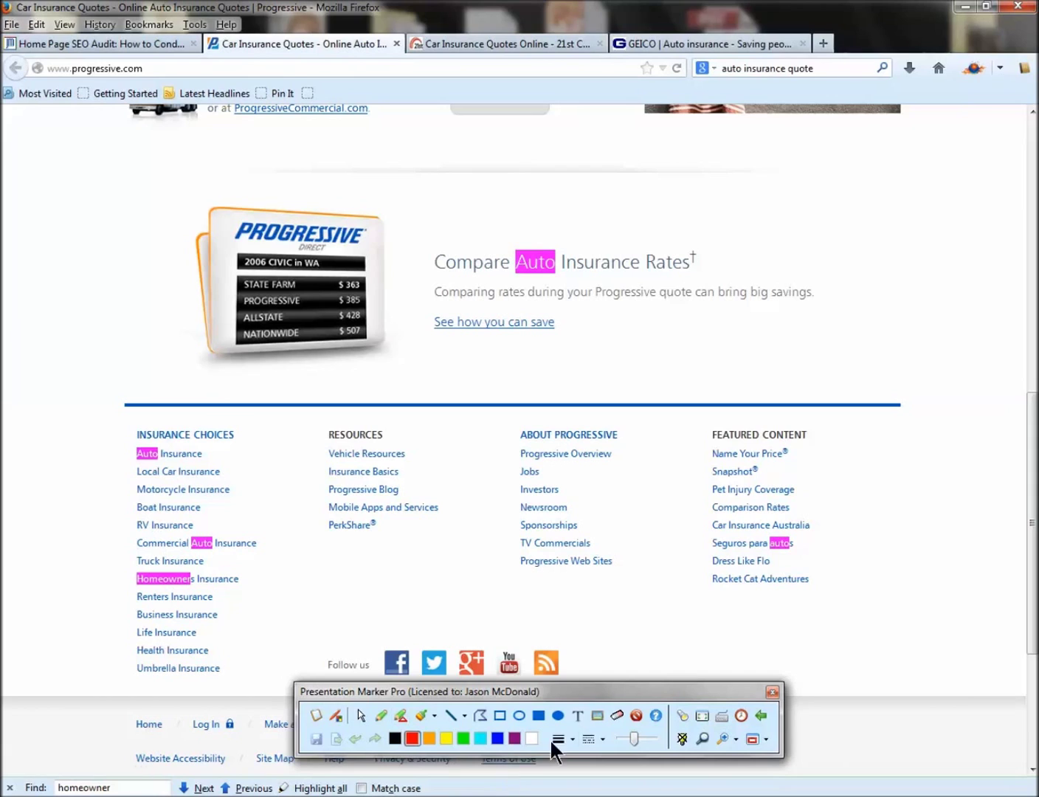
{"action": "left_click", "coordinate": [337, 715]}
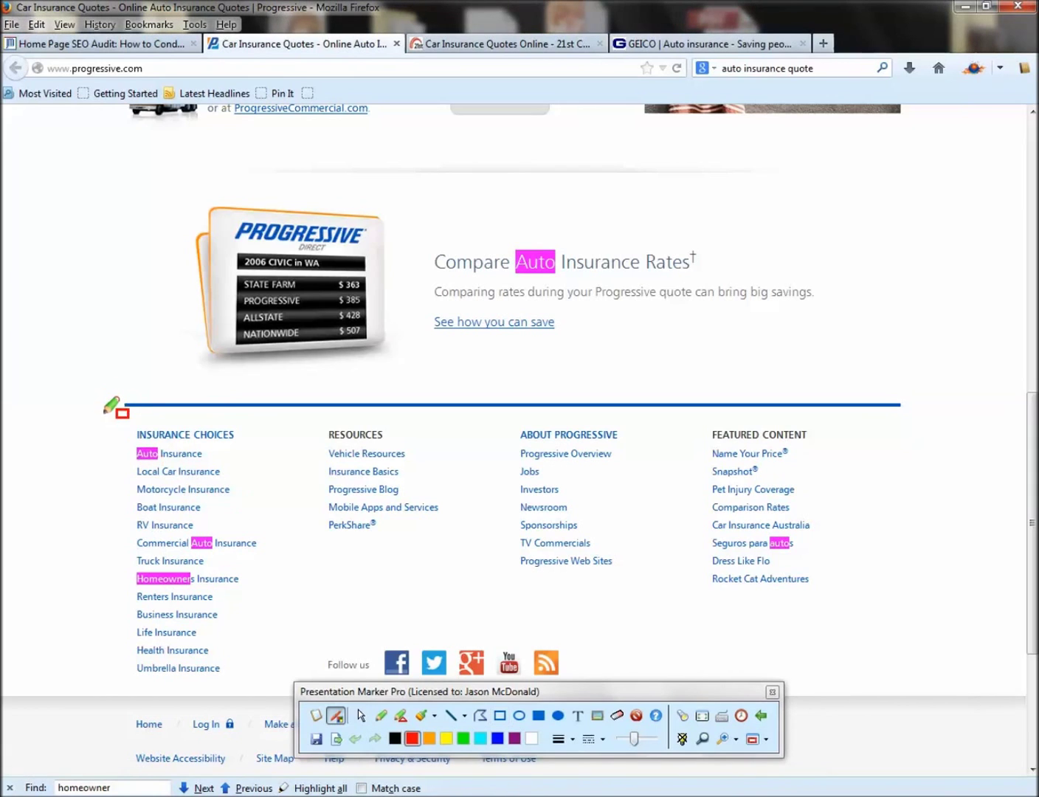
Step: Box the Insurance Choices link column, erase it, and scroll to Car Insurance Quotes
{"action": "left_click_drag", "start_coordinate": [102, 409], "coordinate": [295, 696]}
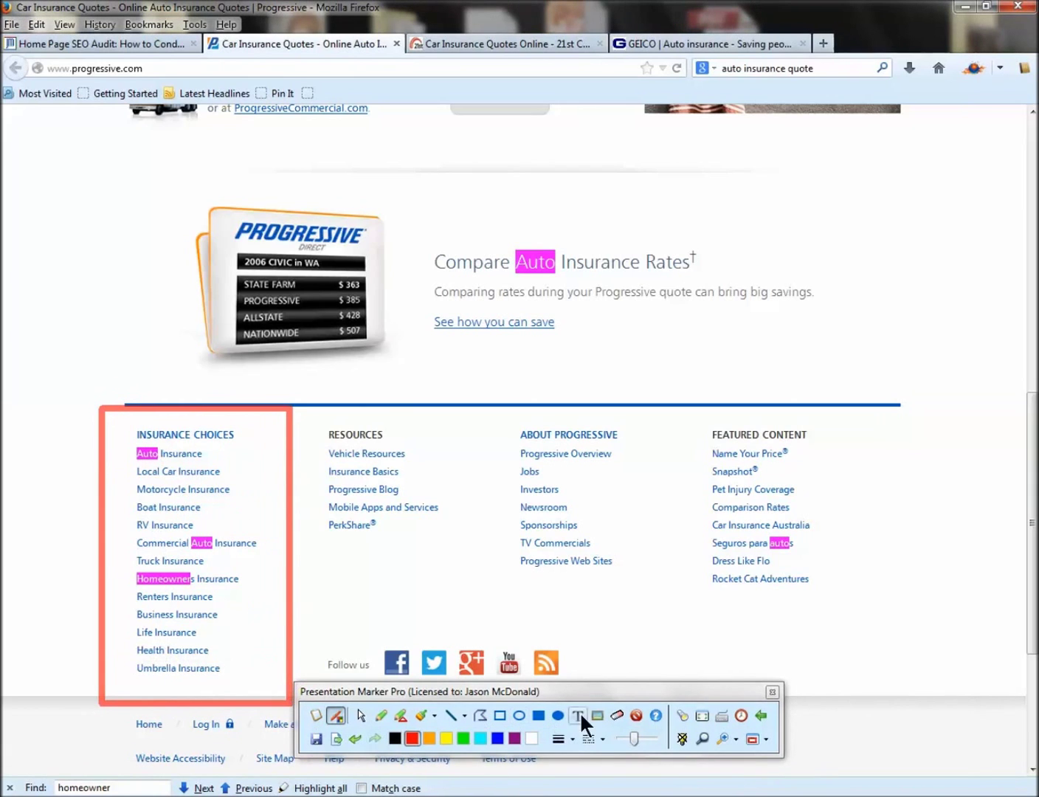
{"action": "left_click", "coordinate": [637, 716]}
{"action": "key", "text": "Escape"}
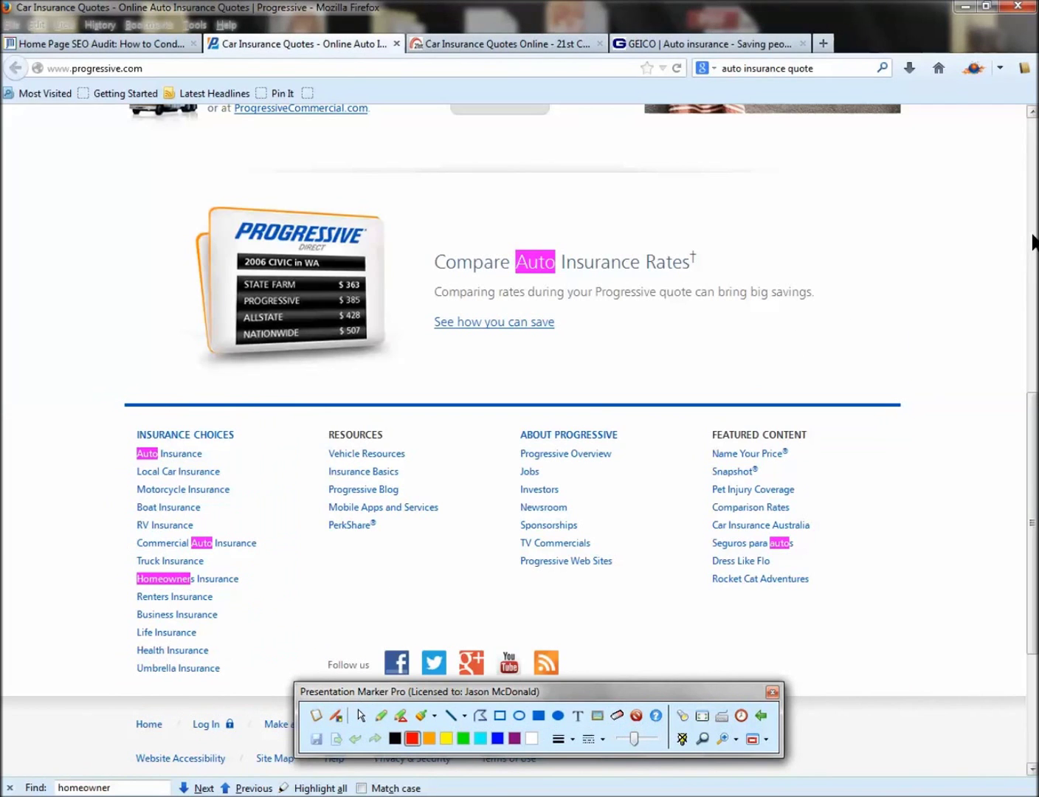
{"action": "left_click", "coordinate": [1032, 238]}
{"action": "scroll", "coordinate": [1030, 325], "scroll_direction": "down", "scroll_amount": 4}
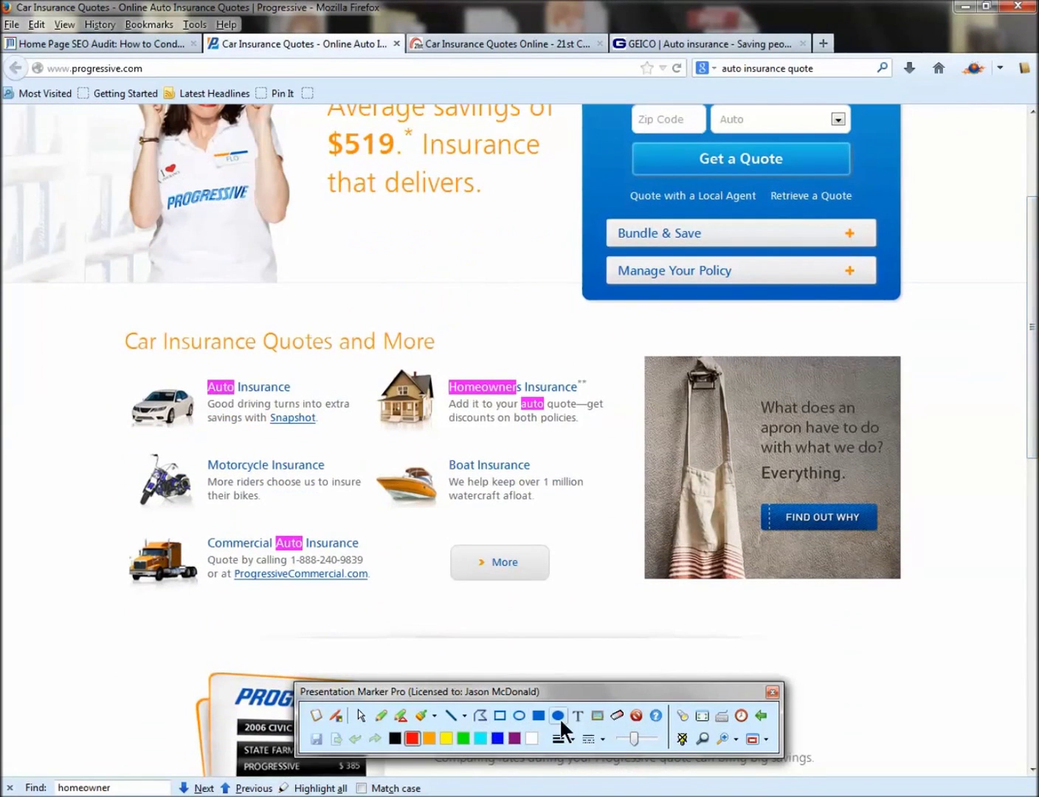
Step: Box the Homeowners Insurance match and truck image, clear them, and return to the checklist
{"action": "left_click", "coordinate": [499, 716]}
{"action": "mouse_move", "coordinate": [110, 325]}
{"action": "left_mouse_down"}
{"action": "mouse_move", "coordinate": [143, 424]}
{"action": "mouse_move", "coordinate": [608, 633]}
{"action": "left_mouse_up"}
{"action": "mouse_move", "coordinate": [422, 370]}
{"action": "left_mouse_down"}
{"action": "mouse_move", "coordinate": [493, 418]}
{"action": "mouse_move", "coordinate": [523, 418]}
{"action": "left_mouse_up"}
{"action": "left_click", "coordinate": [635, 716]}
{"action": "left_click", "coordinate": [143, 606]}
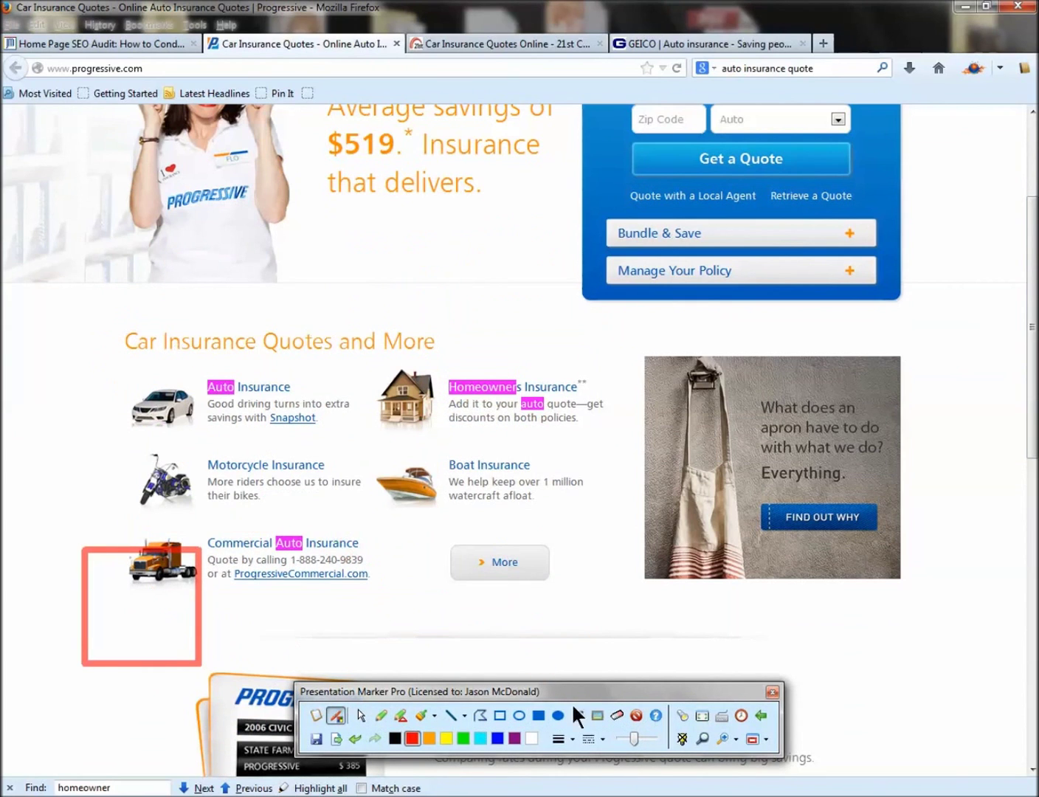
{"action": "left_click", "coordinate": [639, 715]}
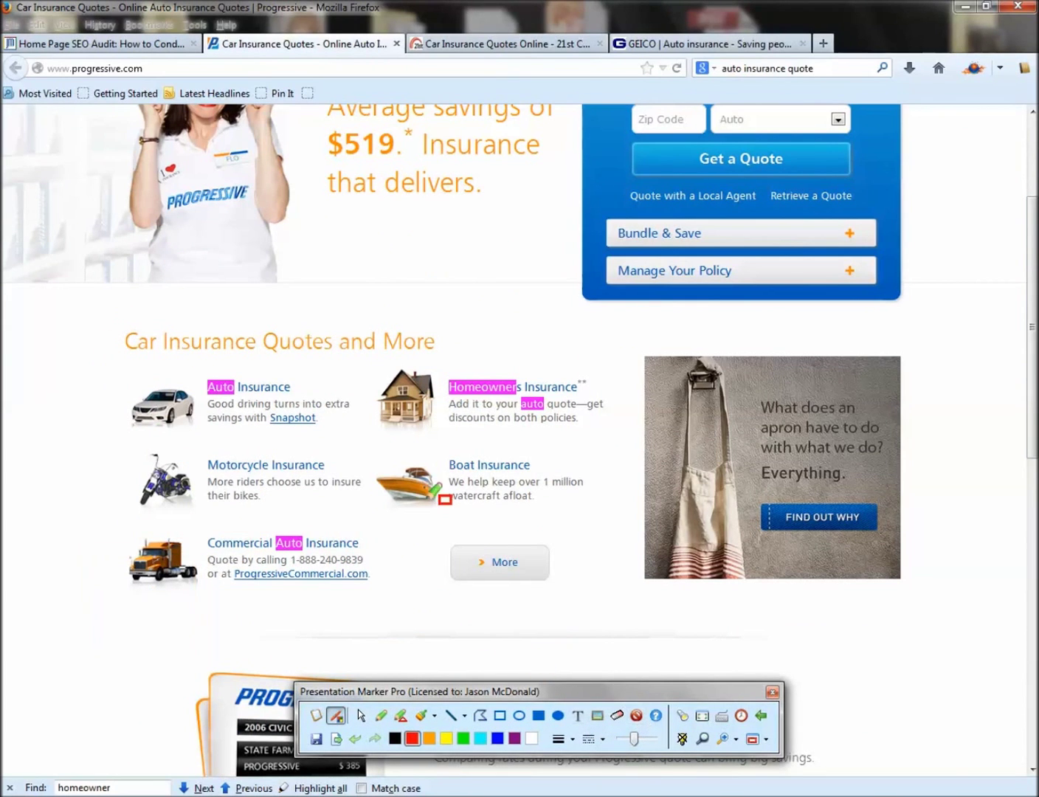
{"action": "left_click", "coordinate": [111, 44]}
{"action": "left_click", "coordinate": [408, 540]}
Step: Select checklist item 5 'Link Sculpting', then go to Progressive and close the Find bar
{"action": "left_click_drag", "start_coordinate": [407, 540], "coordinate": [443, 559]}
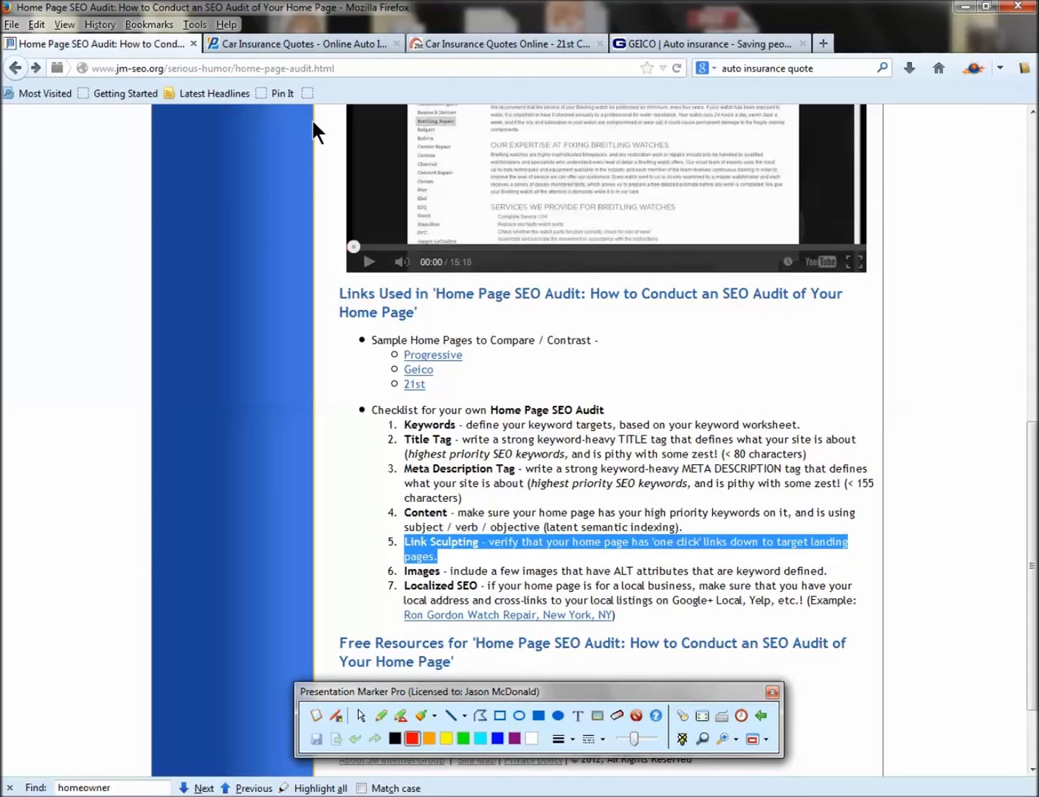
{"action": "left_click", "coordinate": [237, 37]}
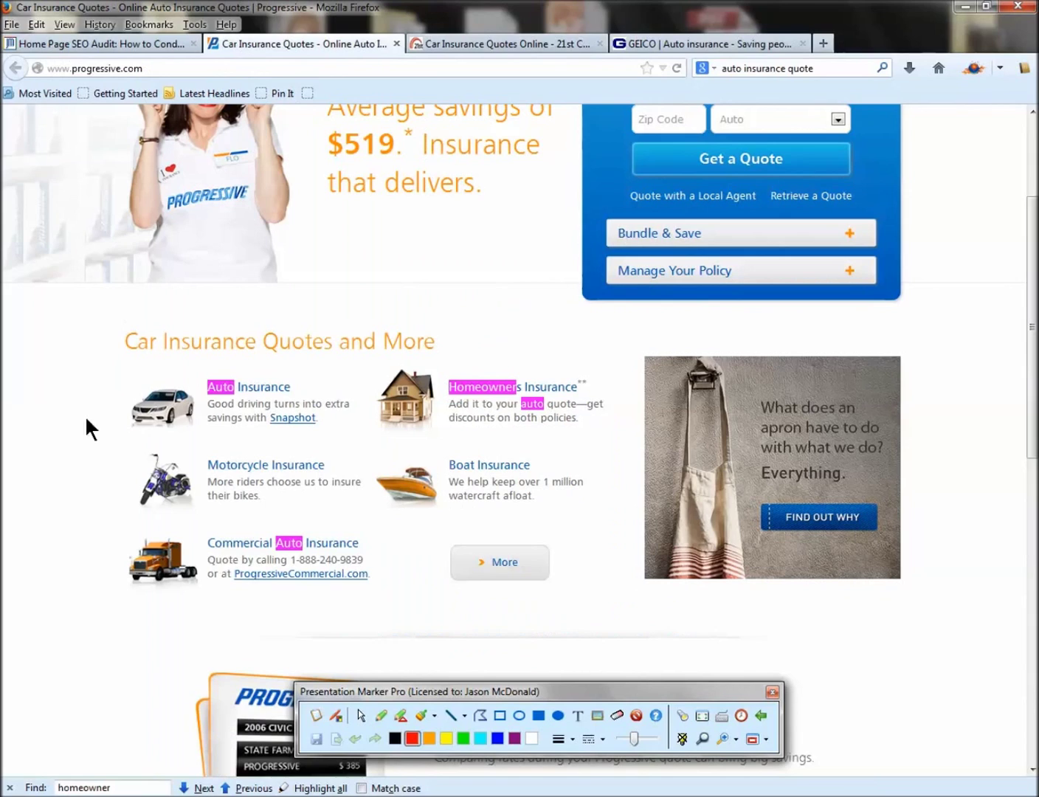
{"action": "left_click", "coordinate": [9, 788]}
Step: Clear the old search term, close the Find bar, and reload the Progressive home page
{"action": "left_click", "coordinate": [635, 715]}
{"action": "left_click", "coordinate": [138, 676]}
{"action": "key", "text": "ctrl+f"}
{"action": "key", "text": "BackSpace"}
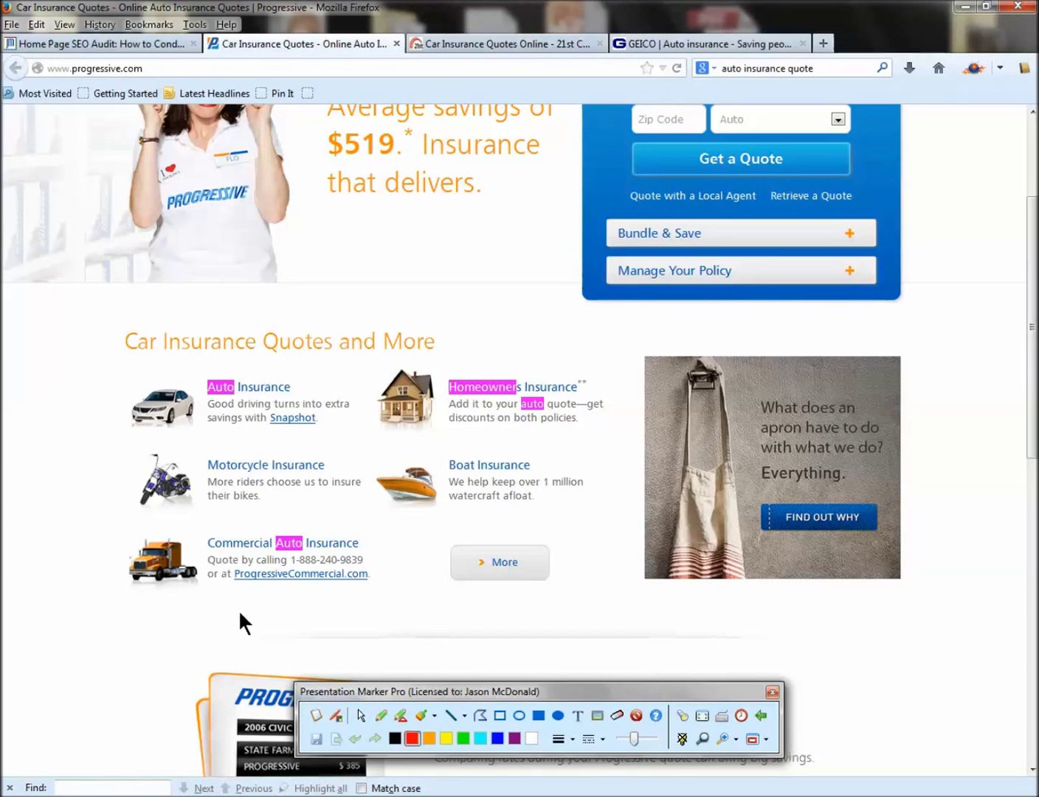
{"action": "left_click", "coordinate": [10, 787]}
{"action": "left_click", "coordinate": [160, 70]}
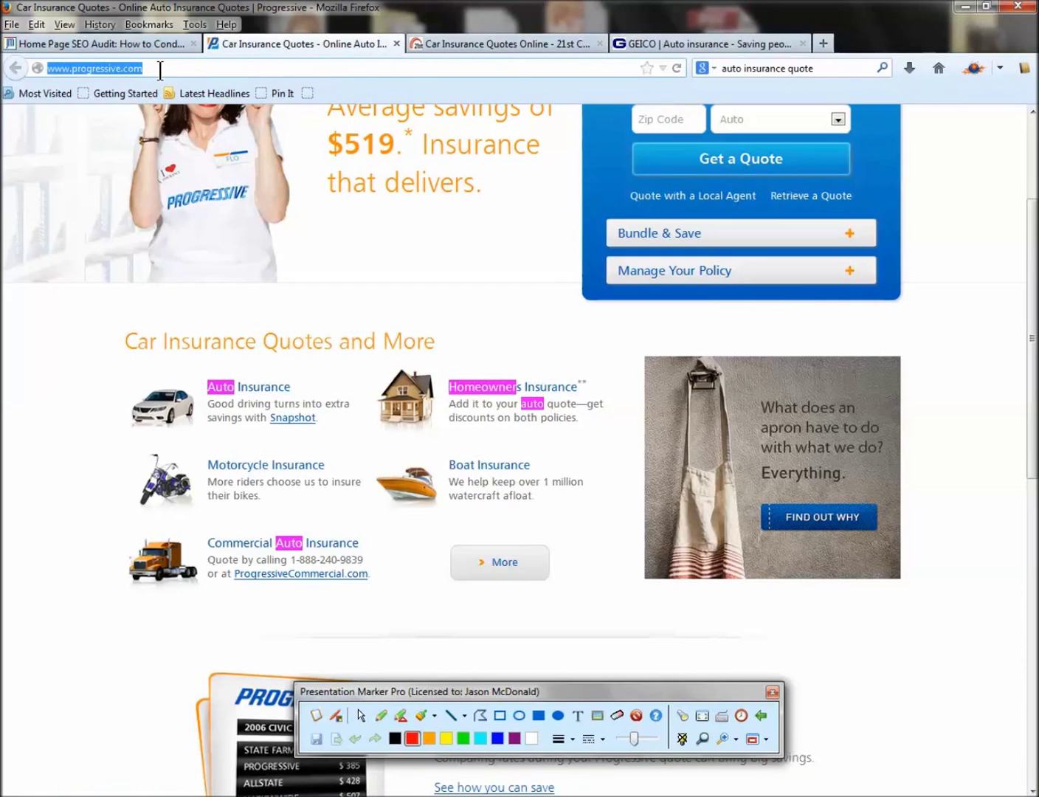
{"action": "key", "text": "Return"}
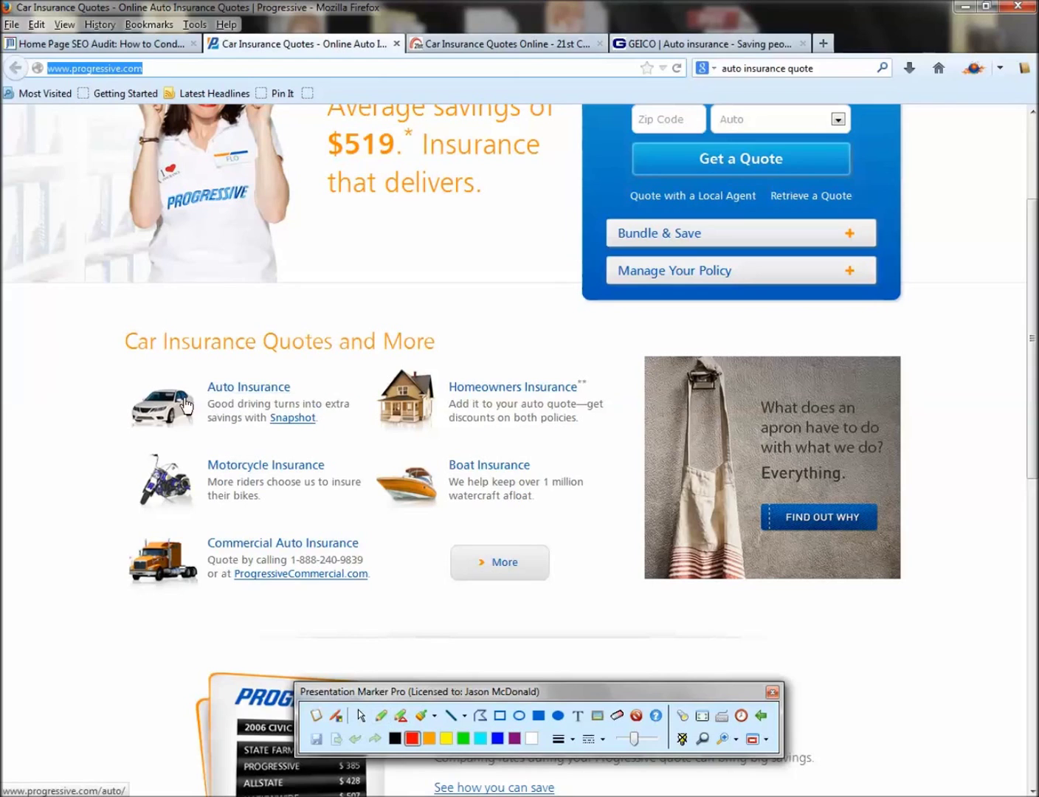
Step: Select the Auto and Homeowners Insurance links; box Auto Insurance and progressive.com in red
{"action": "left_click_drag", "start_coordinate": [200, 386], "coordinate": [302, 400]}
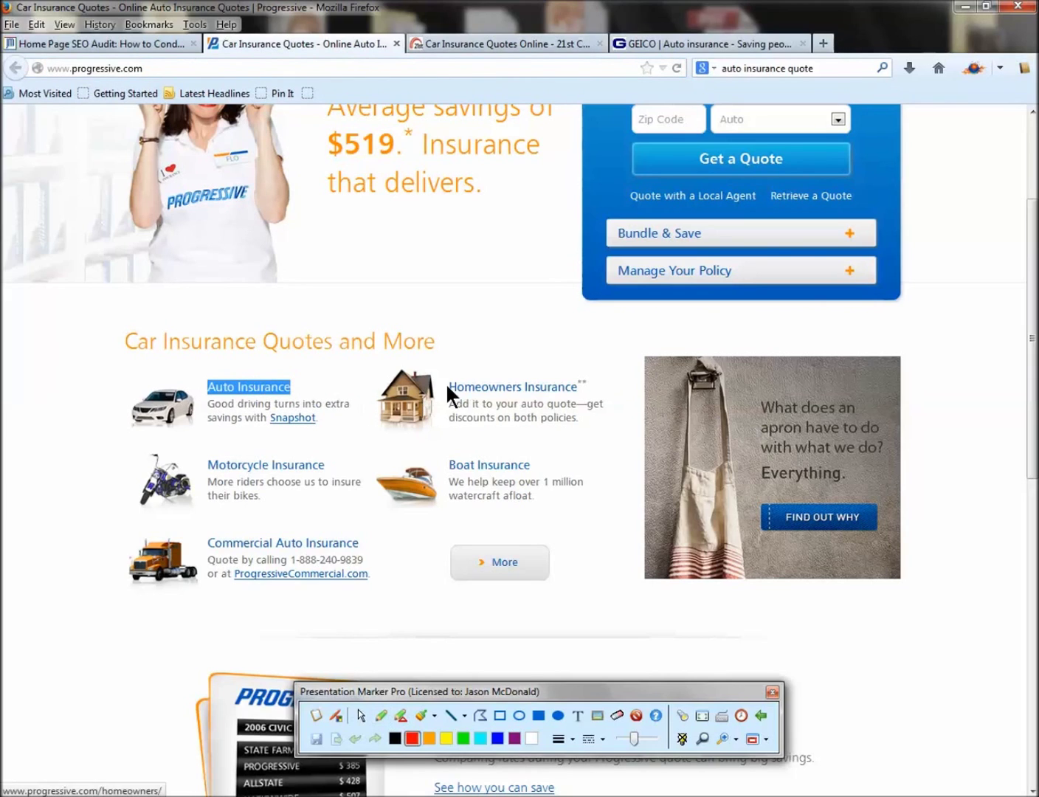
{"action": "left_click_drag", "start_coordinate": [448, 386], "coordinate": [581, 386]}
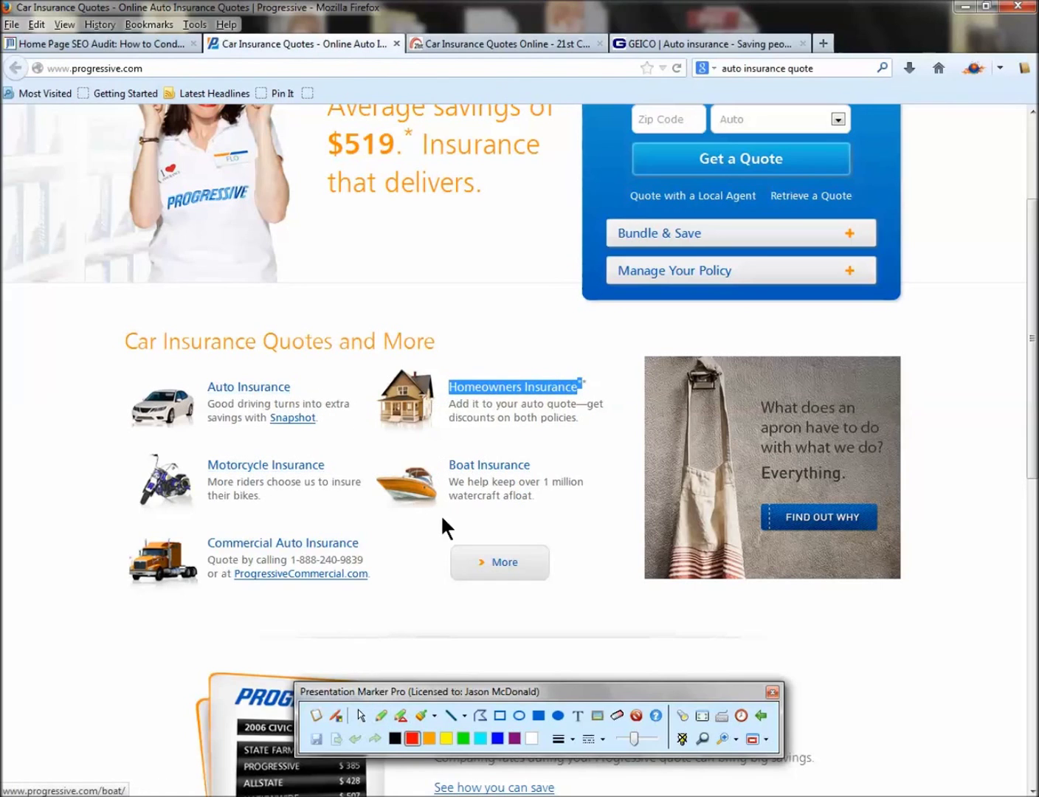
{"action": "left_click", "coordinate": [500, 716]}
{"action": "mouse_move", "coordinate": [203, 371]}
{"action": "left_mouse_down"}
{"action": "mouse_move", "coordinate": [252, 399]}
{"action": "mouse_move", "coordinate": [299, 399]}
{"action": "left_mouse_up"}
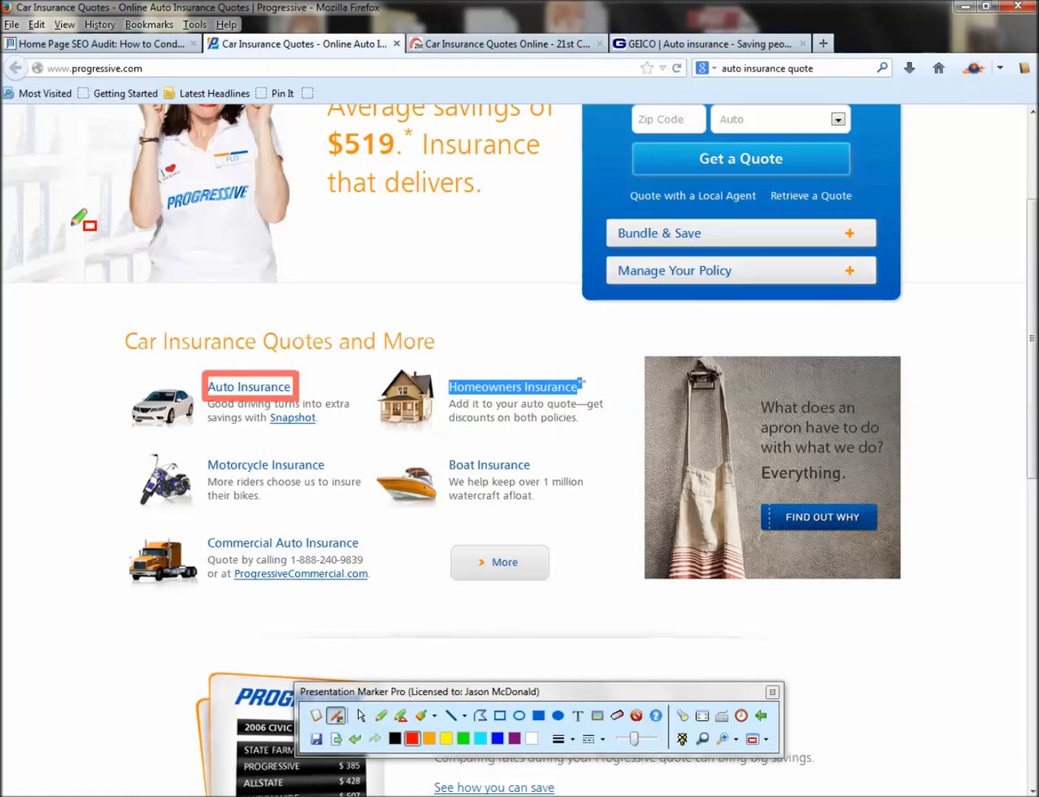
{"action": "left_click_drag", "start_coordinate": [24, 39], "coordinate": [175, 105]}
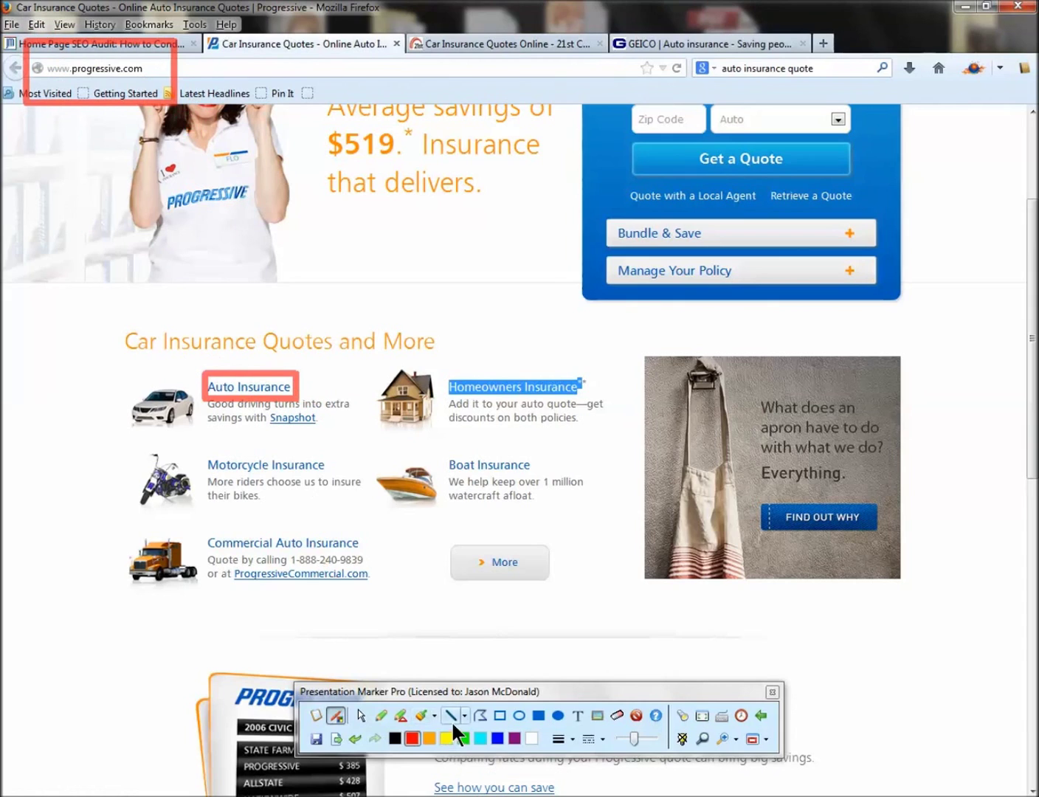
{"action": "left_click", "coordinate": [451, 720]}
Step: Outline the woman's torso with red boxes, then erase all annotations
{"action": "left_click", "coordinate": [118, 110]}
{"action": "left_click_drag", "start_coordinate": [114, 107], "coordinate": [225, 289]}
{"action": "left_click", "coordinate": [449, 714]}
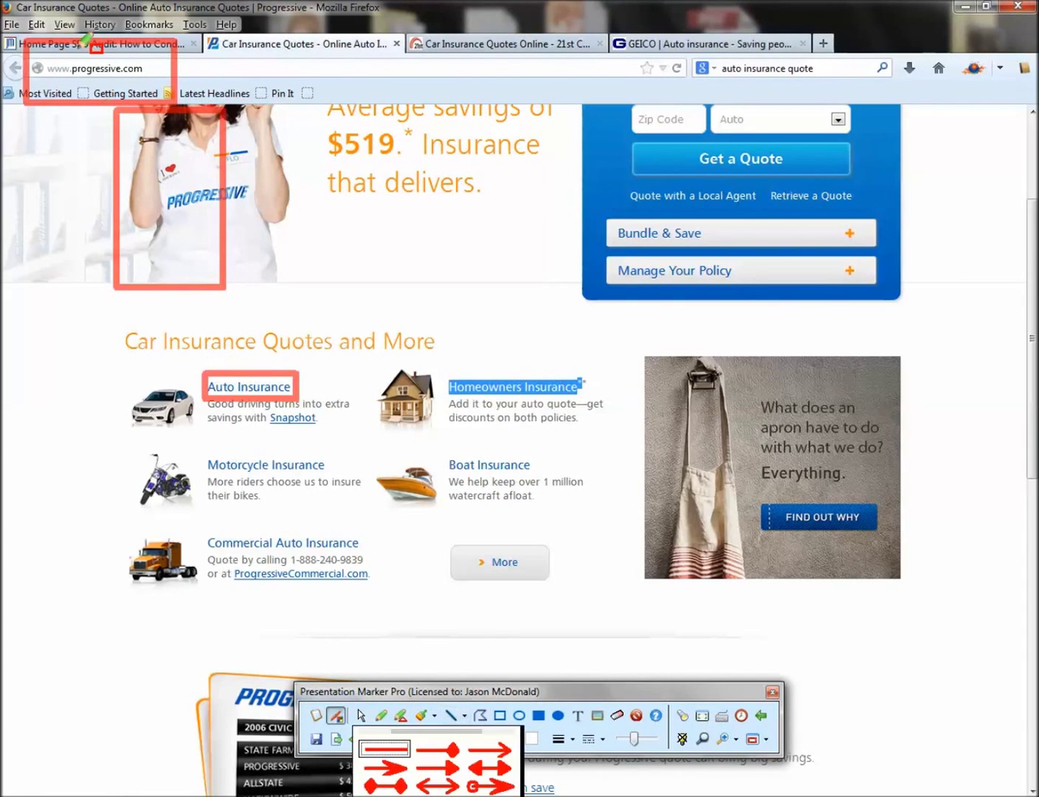
{"action": "left_click", "coordinate": [118, 108]}
{"action": "mouse_move", "coordinate": [117, 103]}
{"action": "left_mouse_down"}
{"action": "mouse_move", "coordinate": [220, 268]}
{"action": "mouse_move", "coordinate": [231, 319]}
{"action": "left_mouse_up"}
{"action": "left_click", "coordinate": [449, 715]}
{"action": "left_click", "coordinate": [109, 141]}
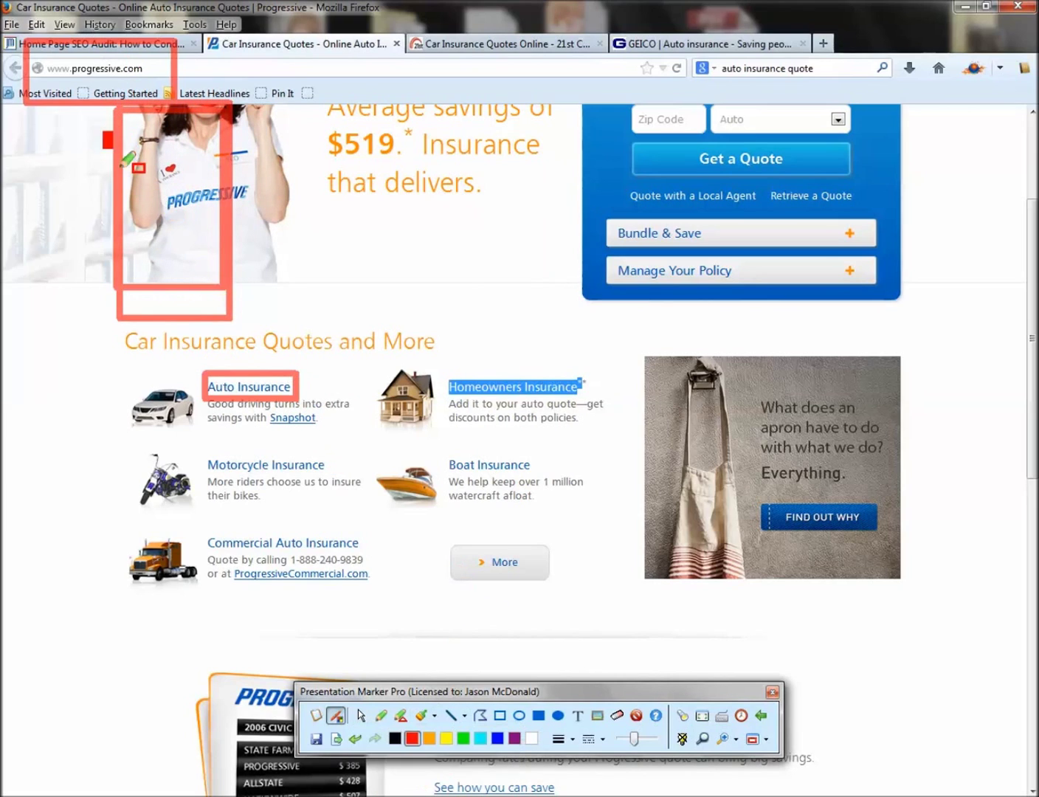
{"action": "left_click", "coordinate": [636, 715]}
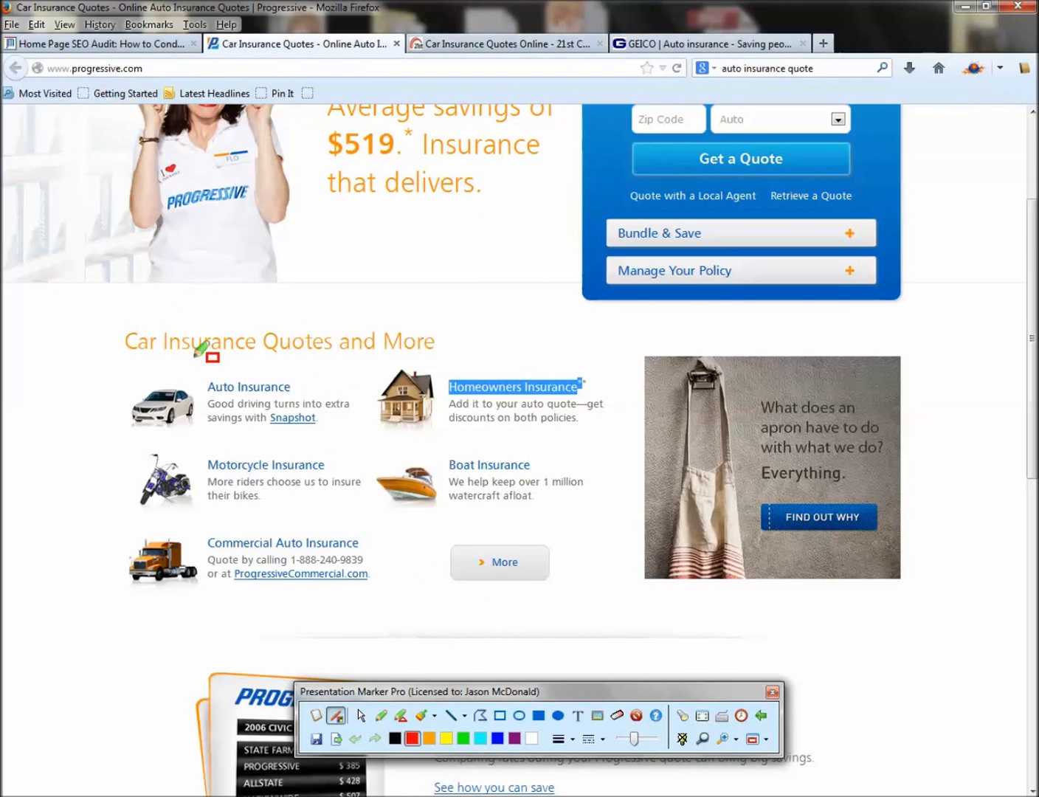
Step: Box the Auto Insurance heading in red, clear it, and switch to 21st Century
{"action": "left_click_drag", "start_coordinate": [195, 369], "coordinate": [299, 399]}
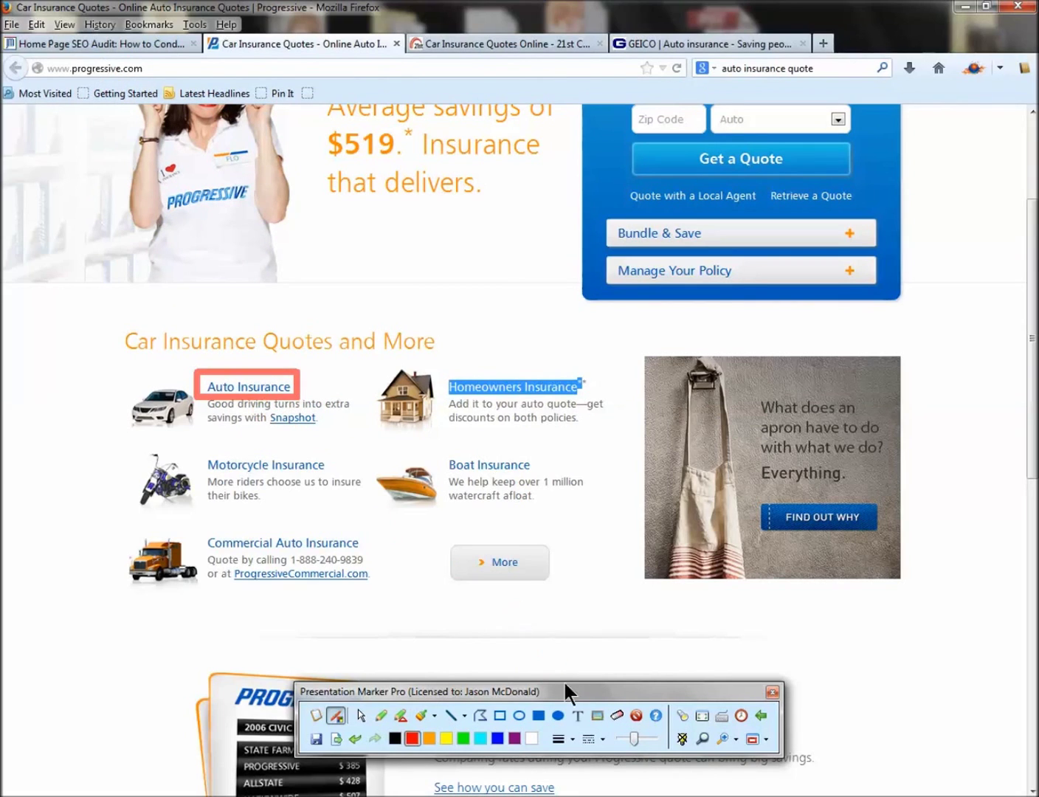
{"action": "left_click", "coordinate": [639, 718]}
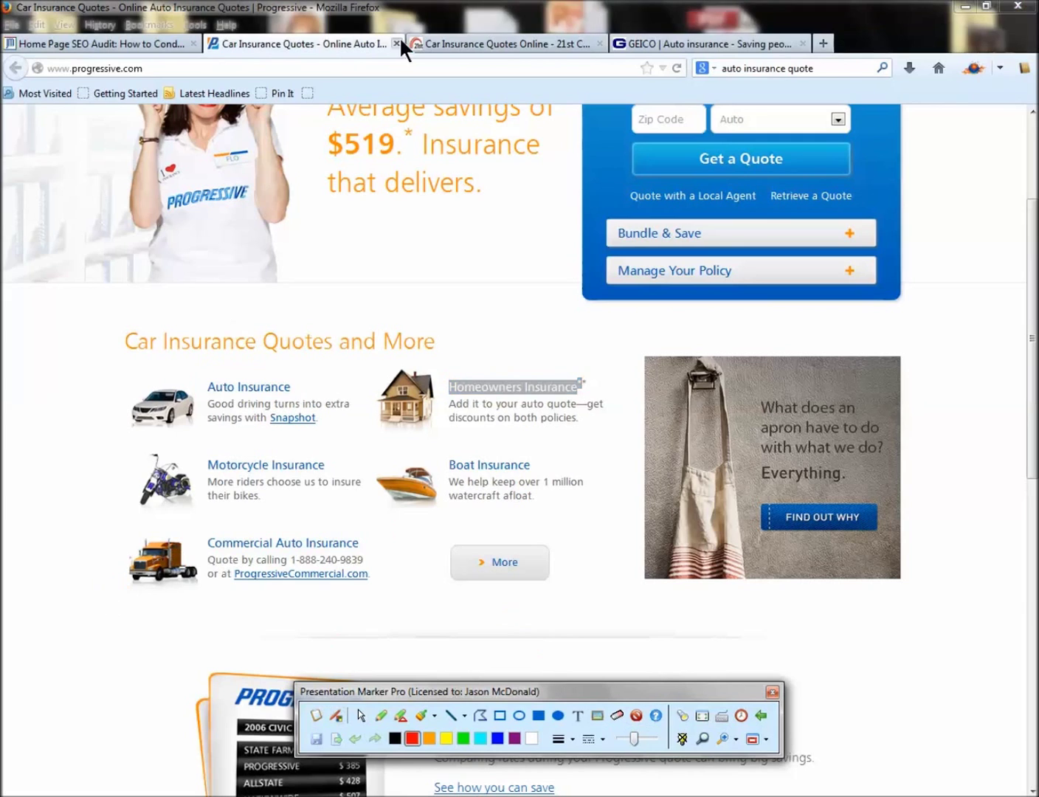
{"action": "left_click", "coordinate": [500, 44]}
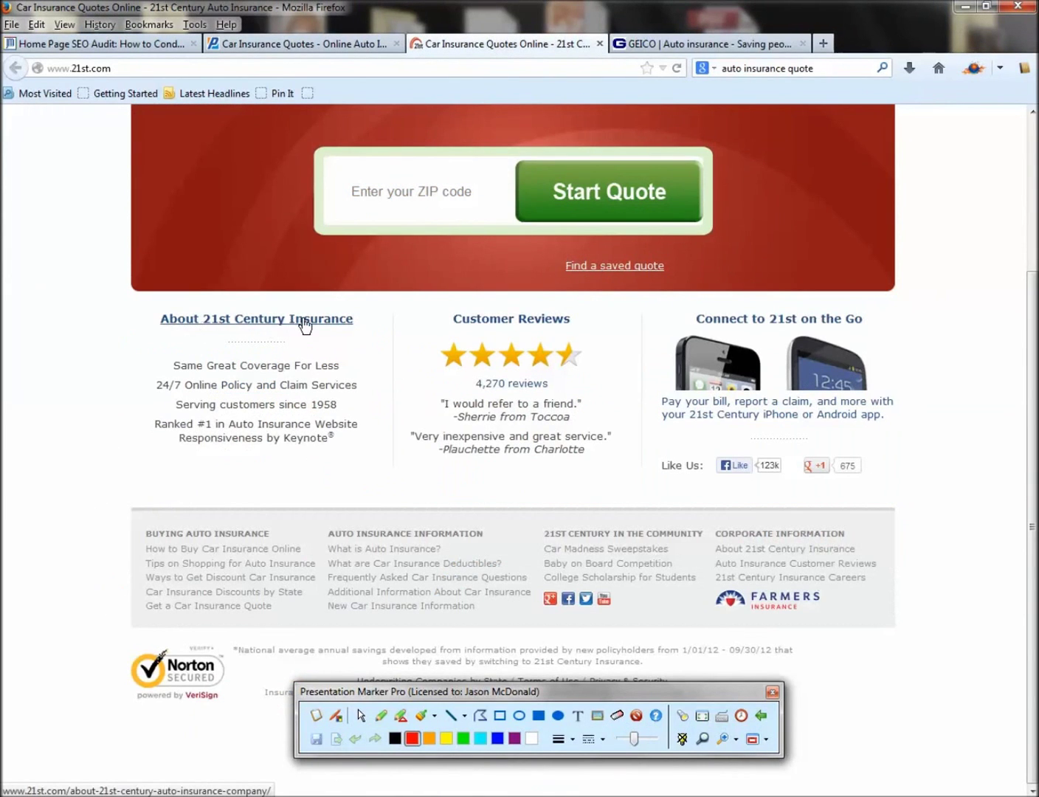
{"action": "left_click_drag", "start_coordinate": [155, 319], "coordinate": [355, 320]}
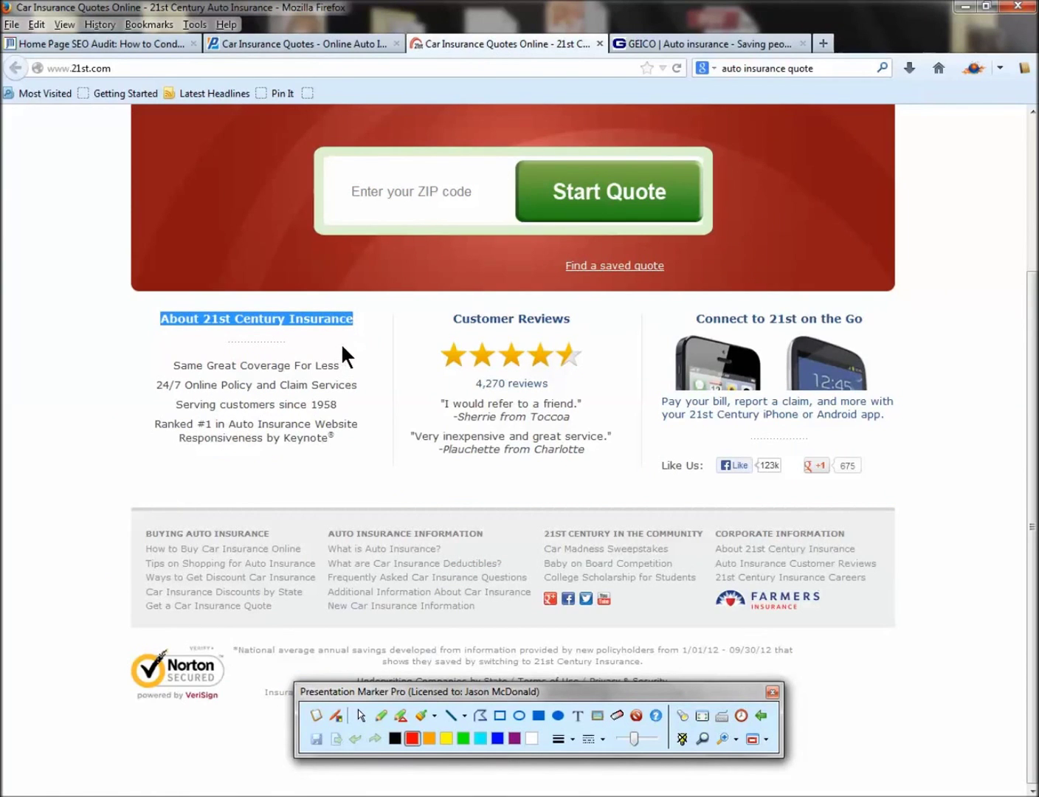
{"action": "left_click", "coordinate": [342, 347]}
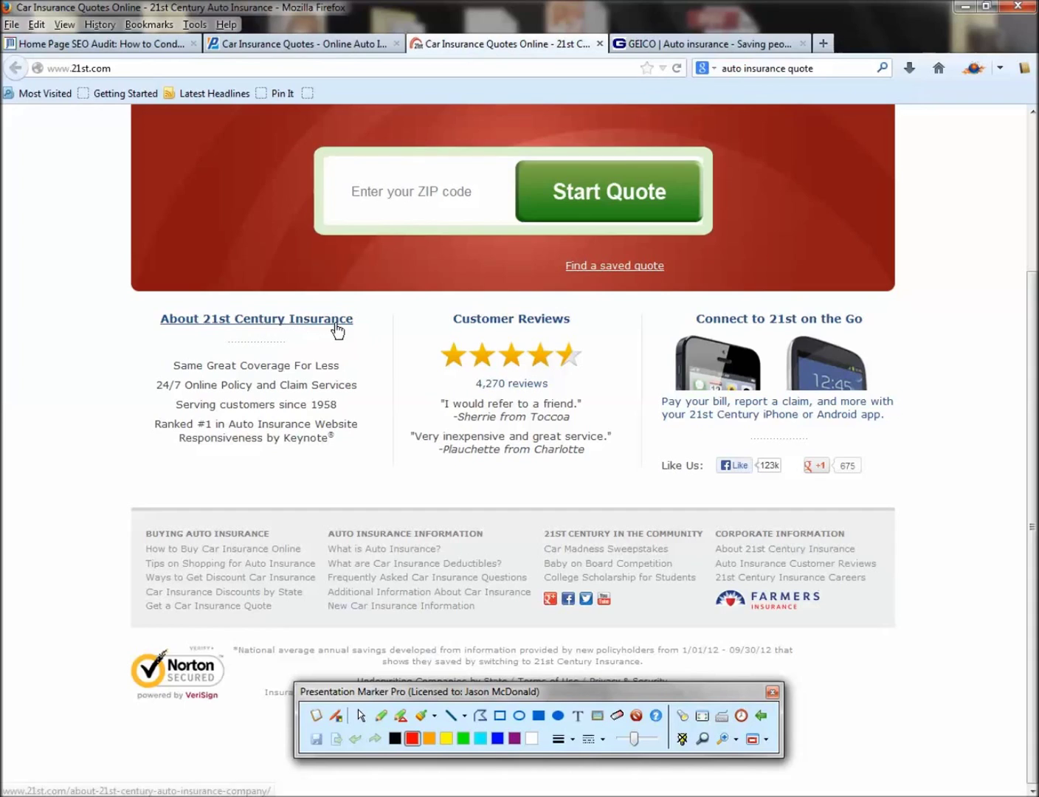
{"action": "left_click_drag", "start_coordinate": [436, 320], "coordinate": [577, 321]}
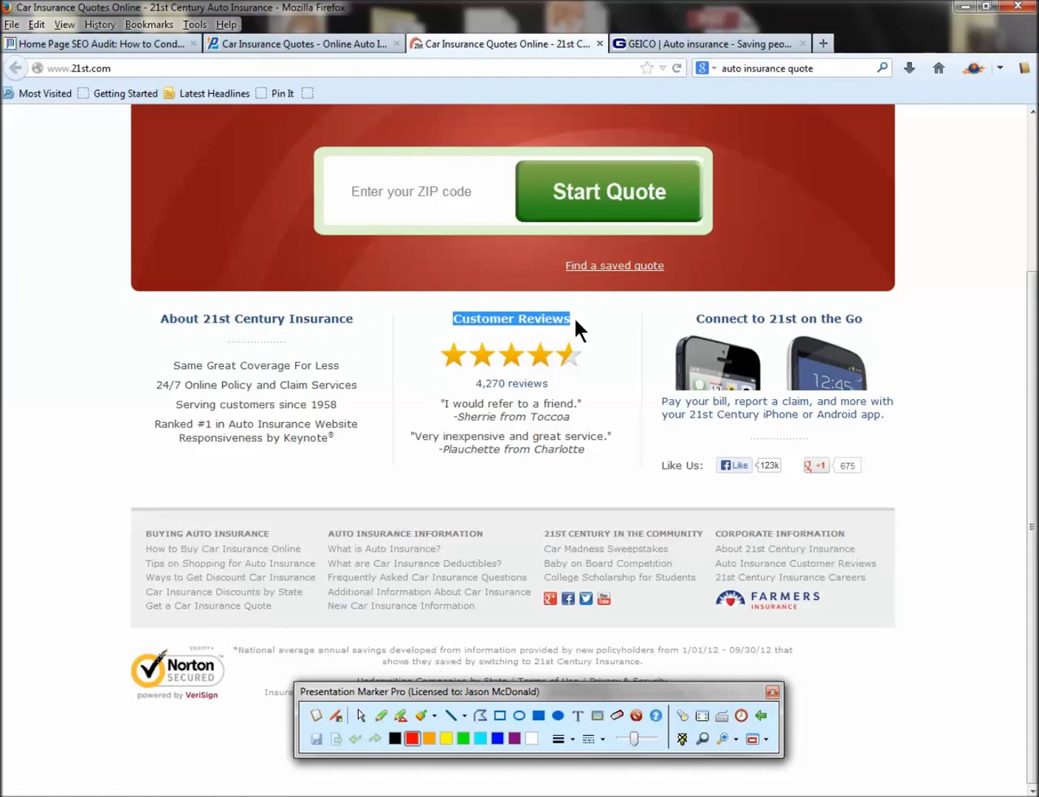
{"action": "left_click", "coordinate": [603, 329]}
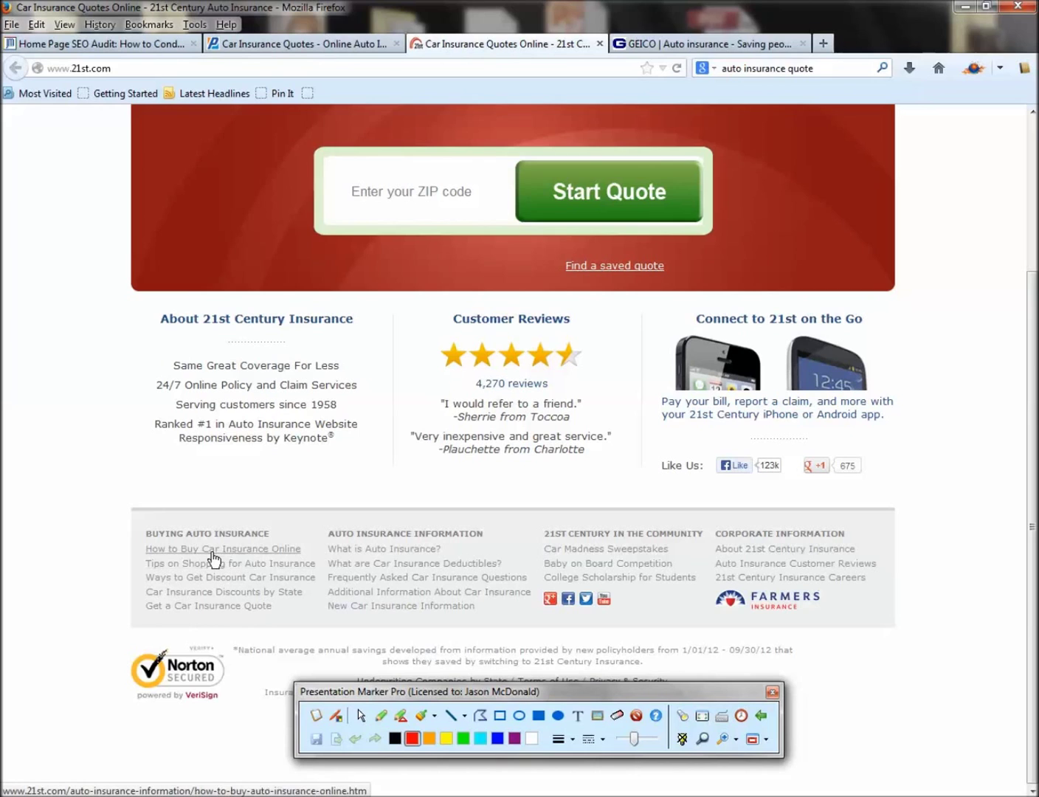
{"action": "left_click", "coordinate": [282, 46]}
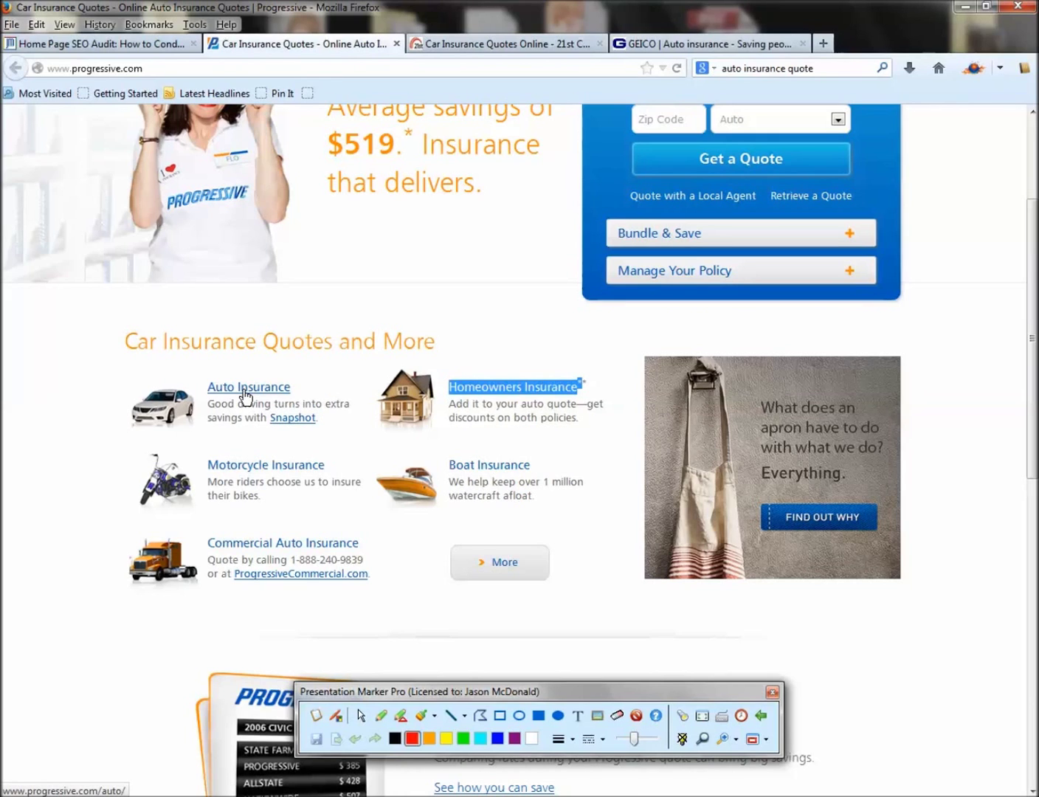
{"action": "left_click", "coordinate": [418, 43]}
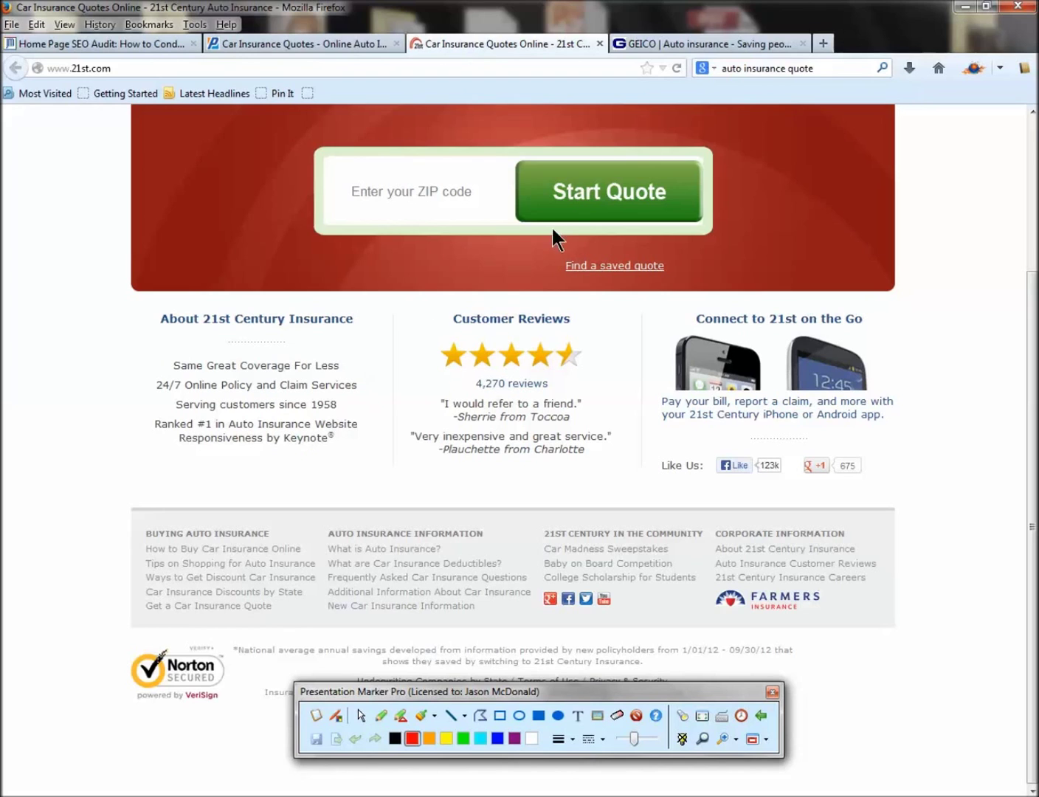
{"action": "left_click", "coordinate": [299, 44]}
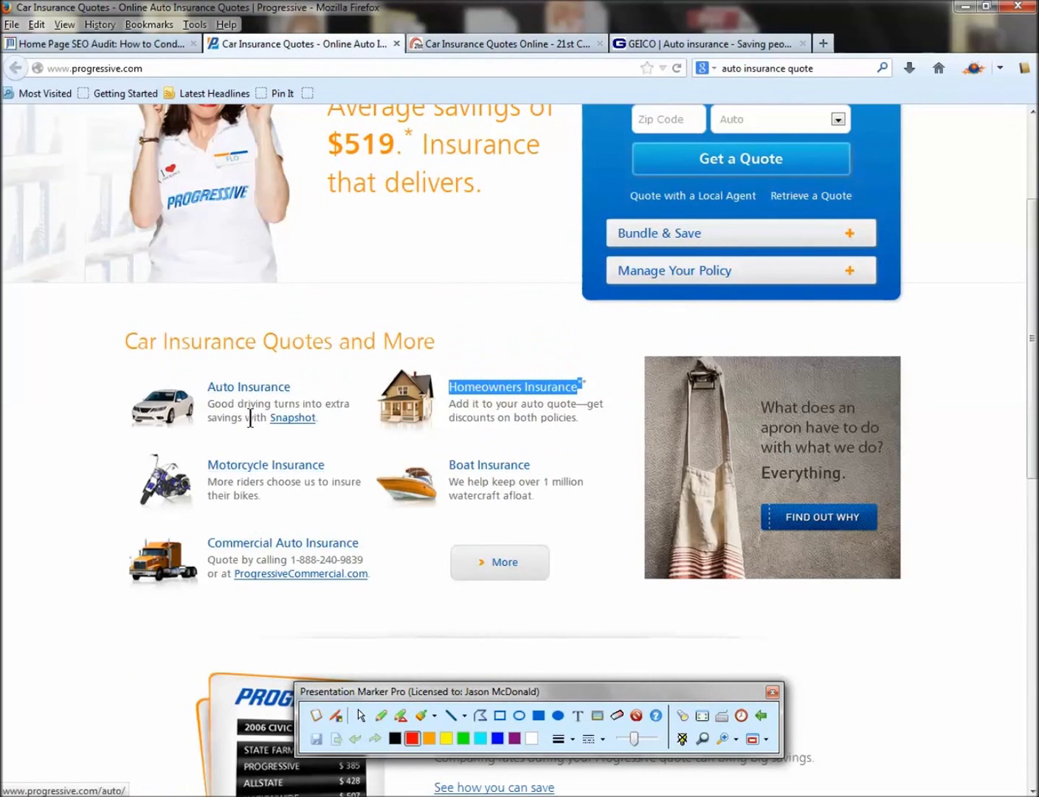
{"action": "left_click", "coordinate": [508, 570]}
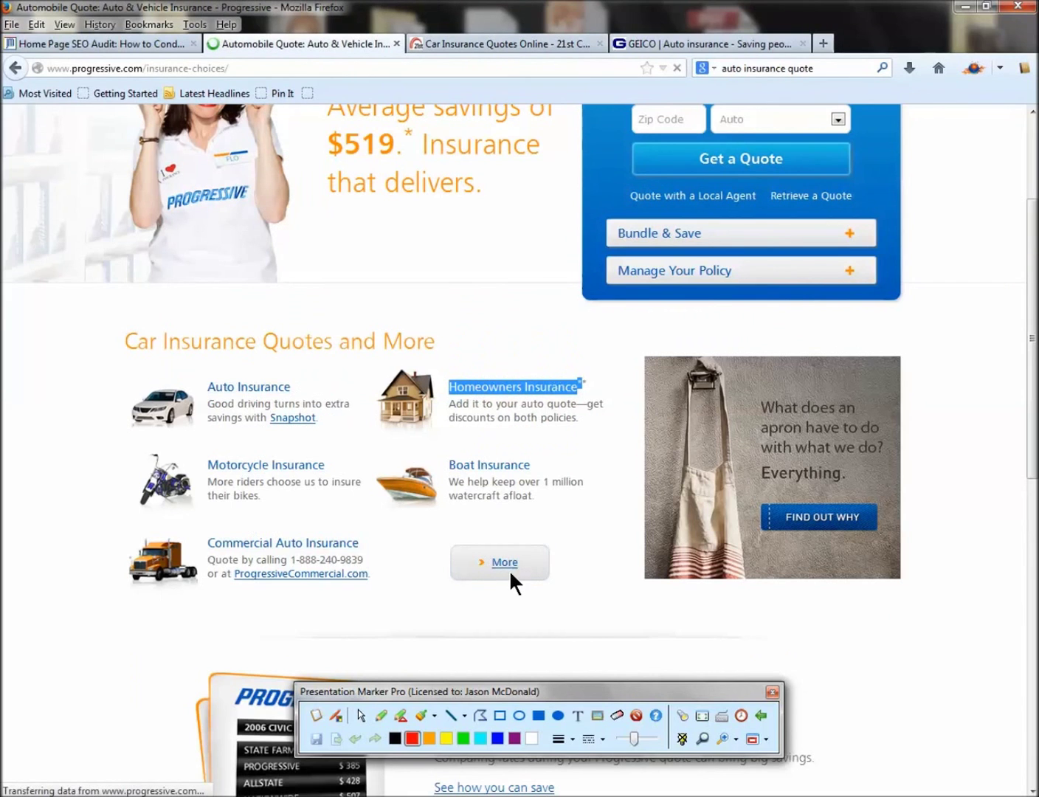
{"action": "scroll", "coordinate": [495, 540], "scroll_direction": "down", "scroll_amount": 6}
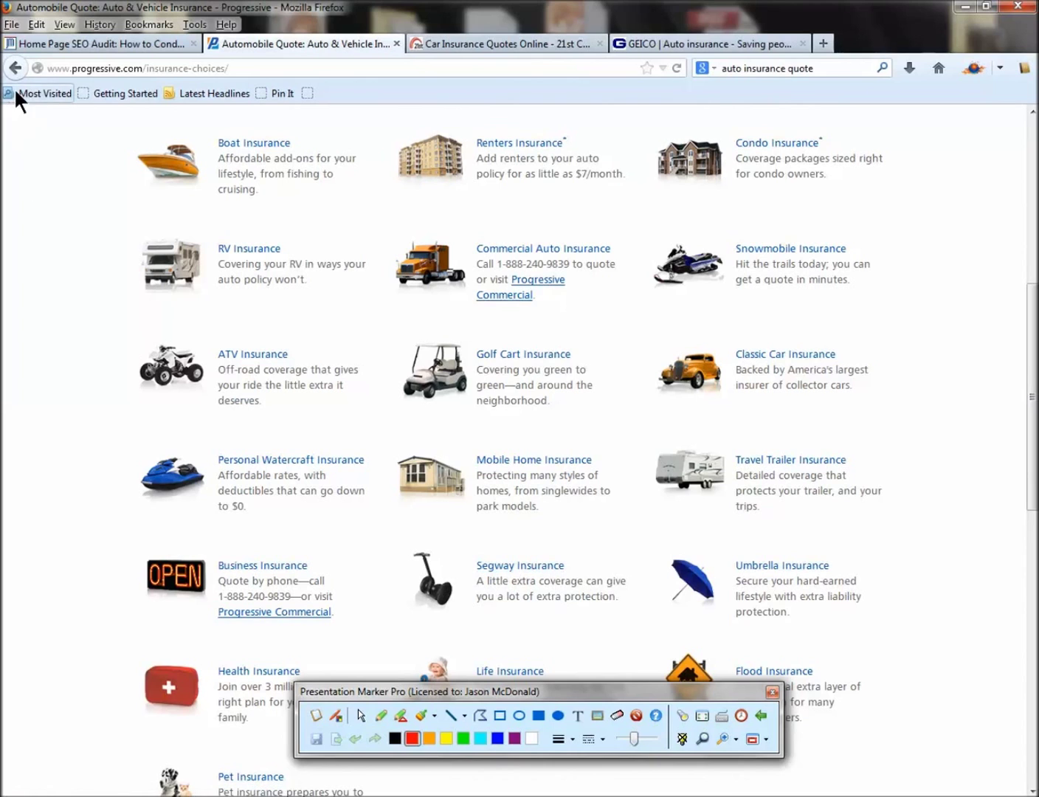
{"action": "left_click", "coordinate": [15, 68]}
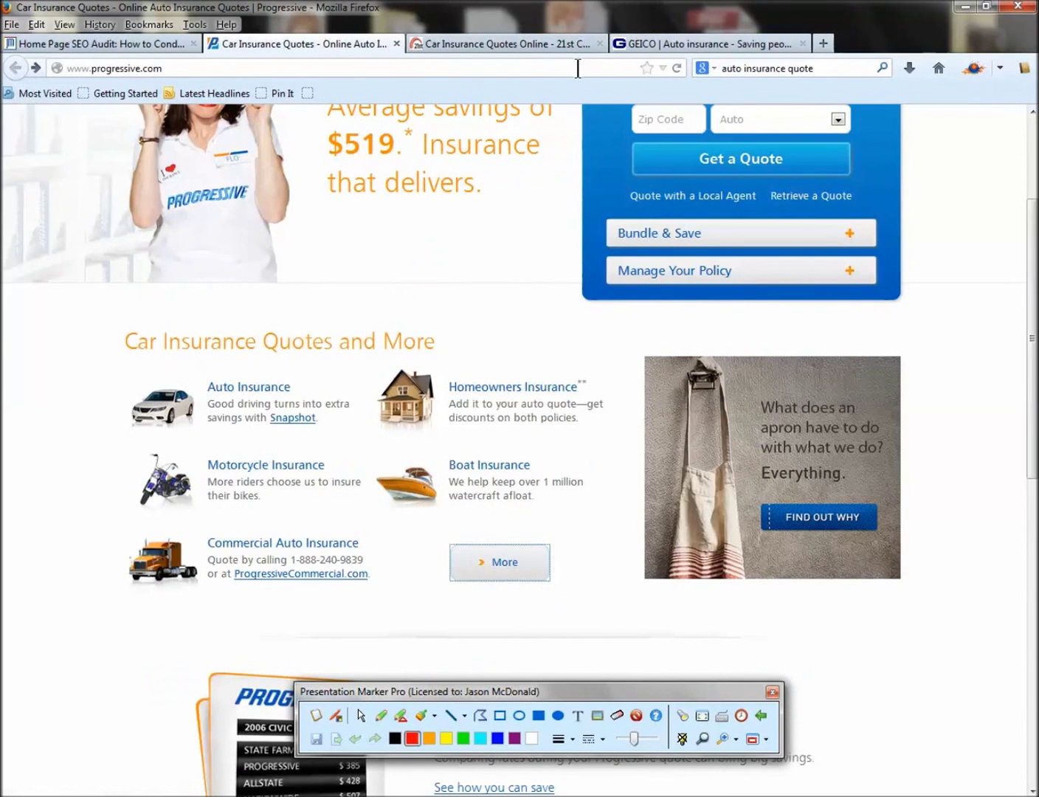
Step: Cycle GEICO's carousel past Renters Insurance back to Hurricane Season, then return to the checklist
{"action": "left_click", "coordinate": [650, 45]}
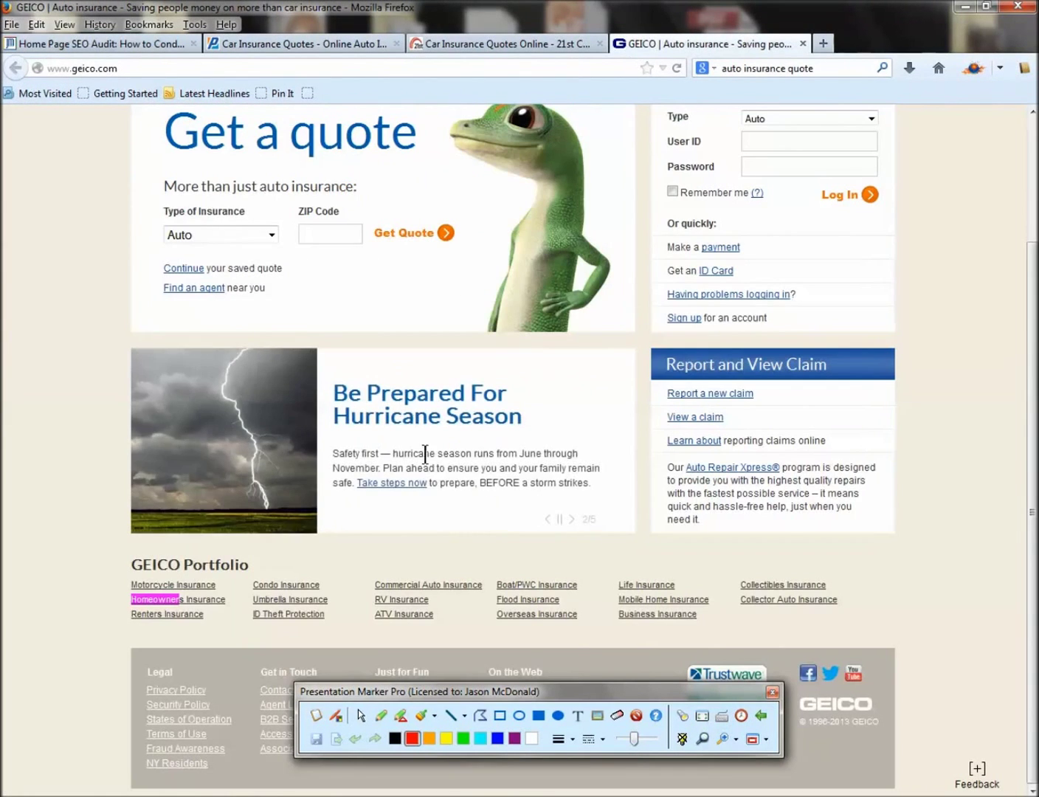
{"action": "left_click", "coordinate": [574, 523]}
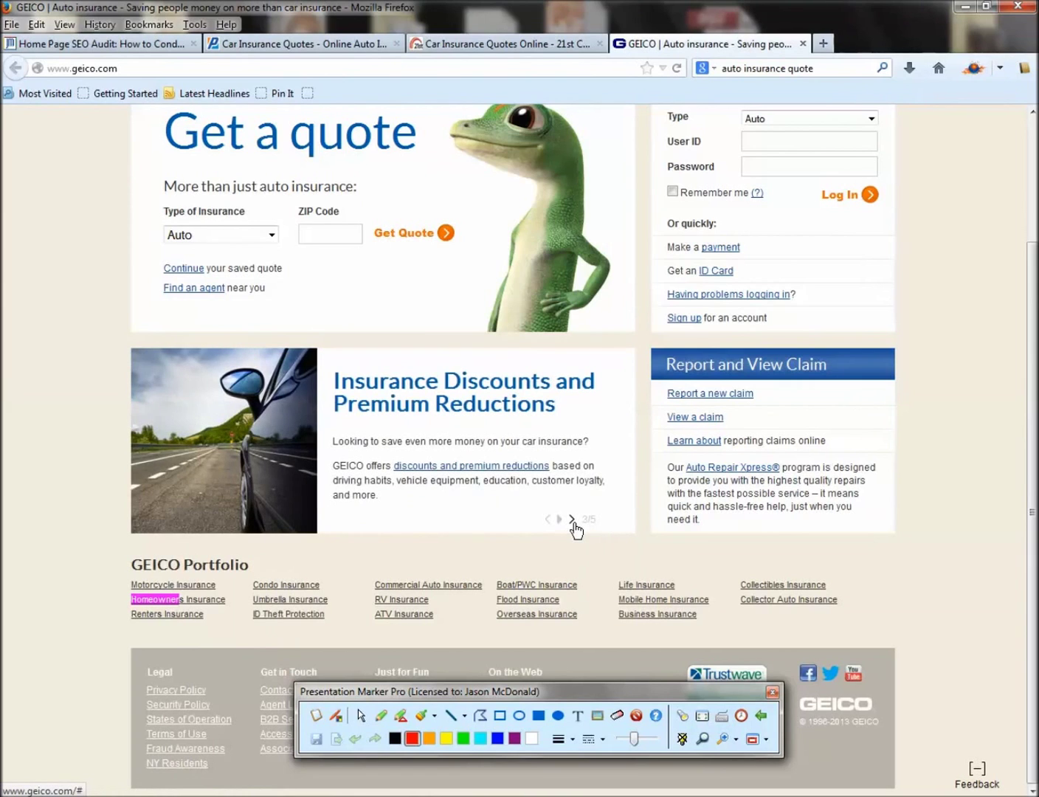
{"action": "left_click", "coordinate": [572, 520]}
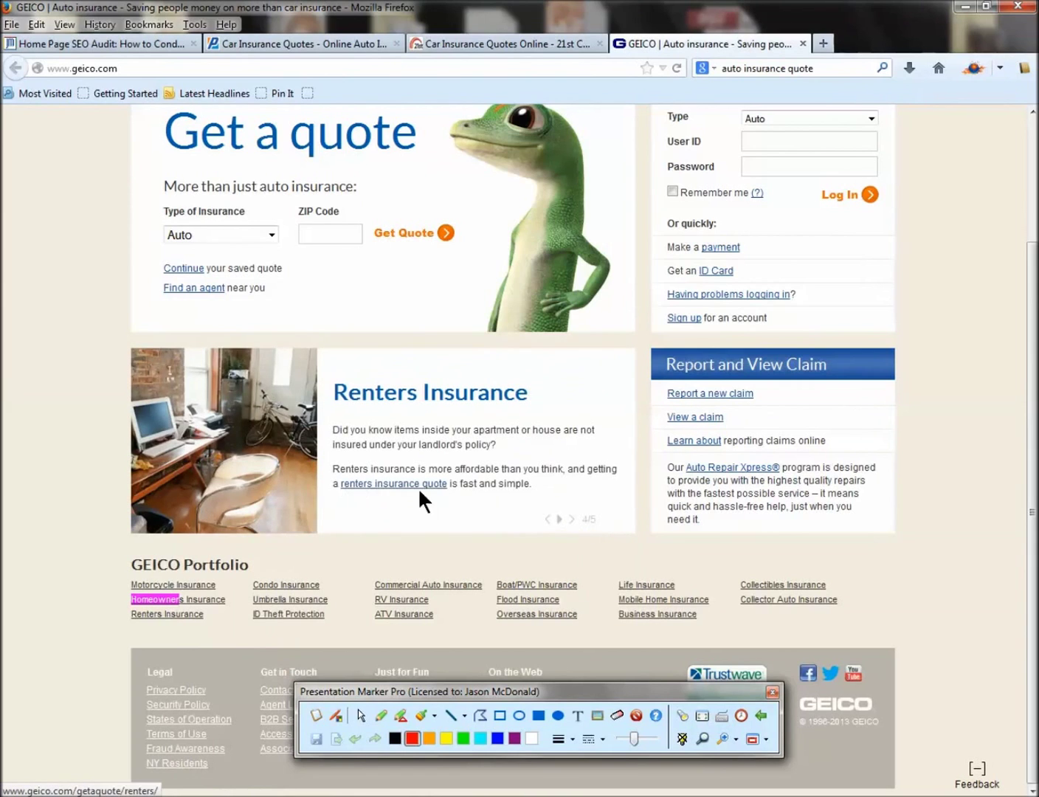
{"action": "left_click", "coordinate": [573, 520]}
{"action": "left_click", "coordinate": [572, 520]}
{"action": "left_click", "coordinate": [572, 520]}
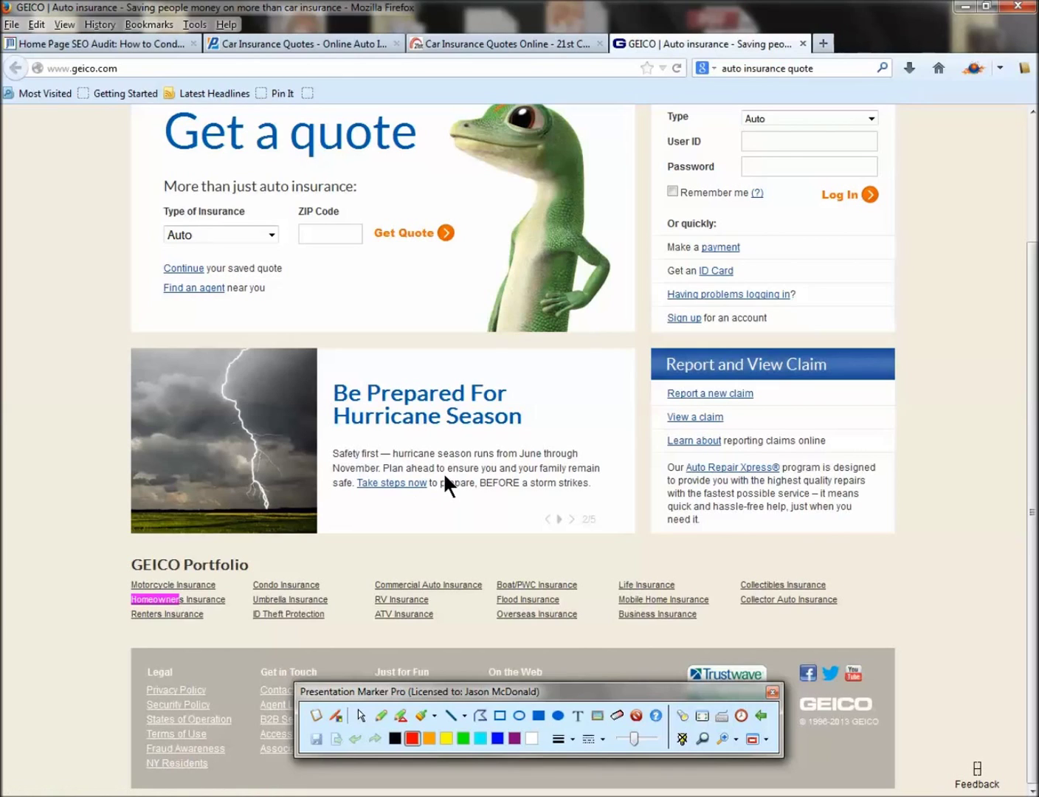
{"action": "left_click", "coordinate": [498, 43]}
{"action": "left_click", "coordinate": [129, 41]}
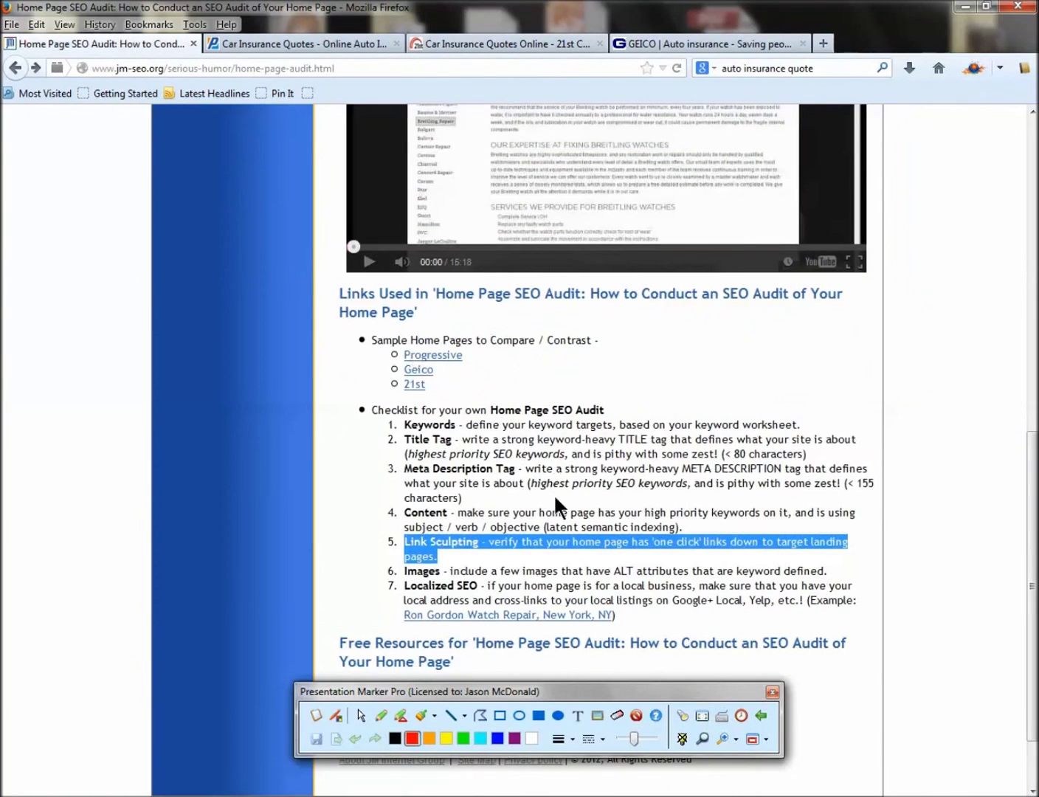
Step: Open the Progressive home page source and search it for 'auto.jpg'
{"action": "scroll", "coordinate": [555, 498], "scroll_direction": "down", "scroll_amount": 2}
{"action": "left_click_drag", "start_coordinate": [475, 484], "coordinate": [623, 484]}
{"action": "left_click", "coordinate": [306, 41]}
{"action": "right_click", "coordinate": [167, 415]}
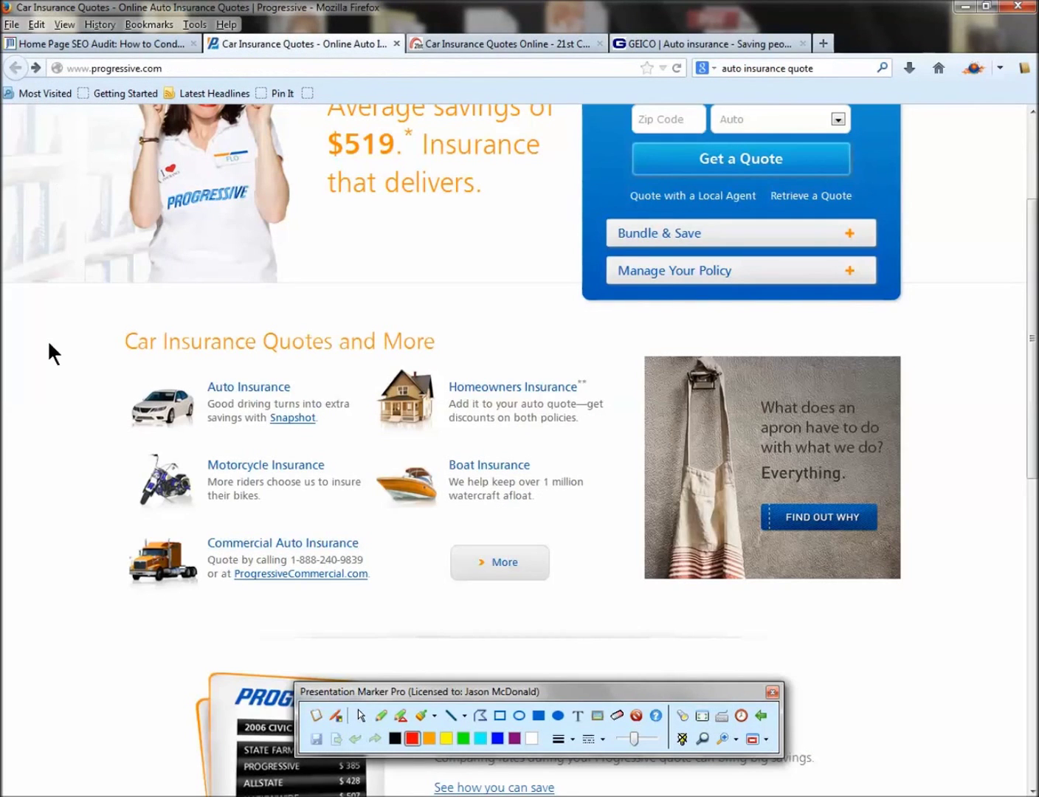
{"action": "right_click", "coordinate": [42, 353]}
{"action": "left_click", "coordinate": [103, 507]}
{"action": "key", "text": "ctrl+f"}
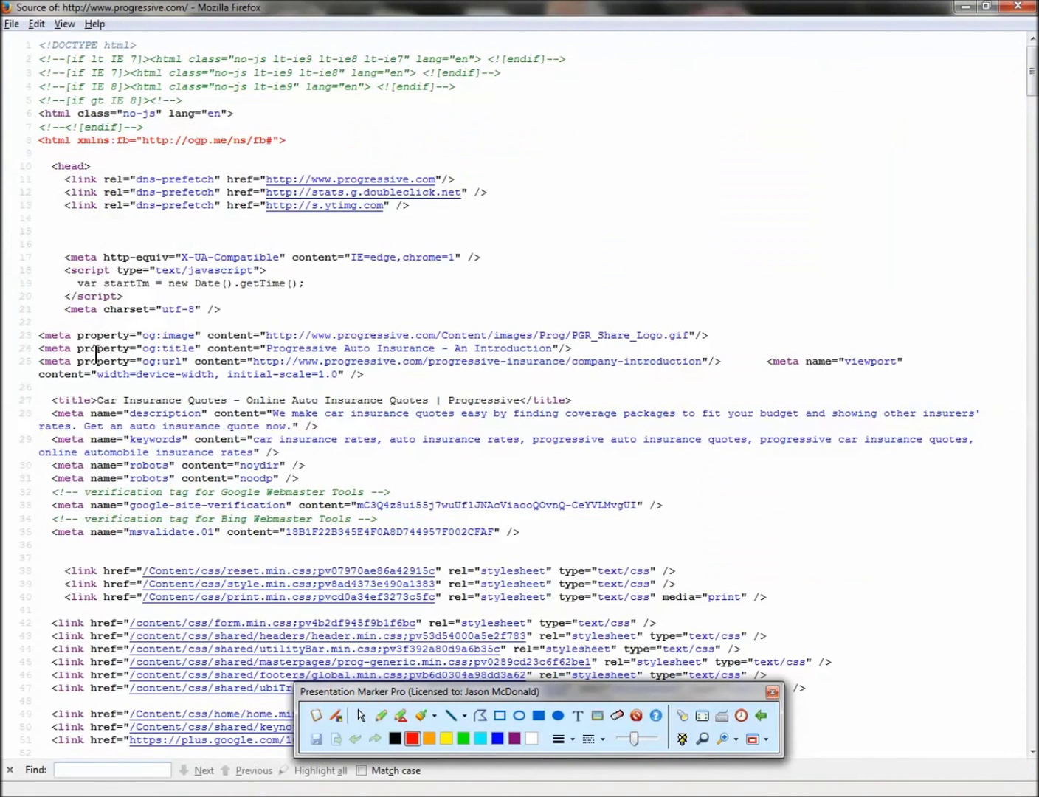
{"action": "type", "text": "auto.jpg"}
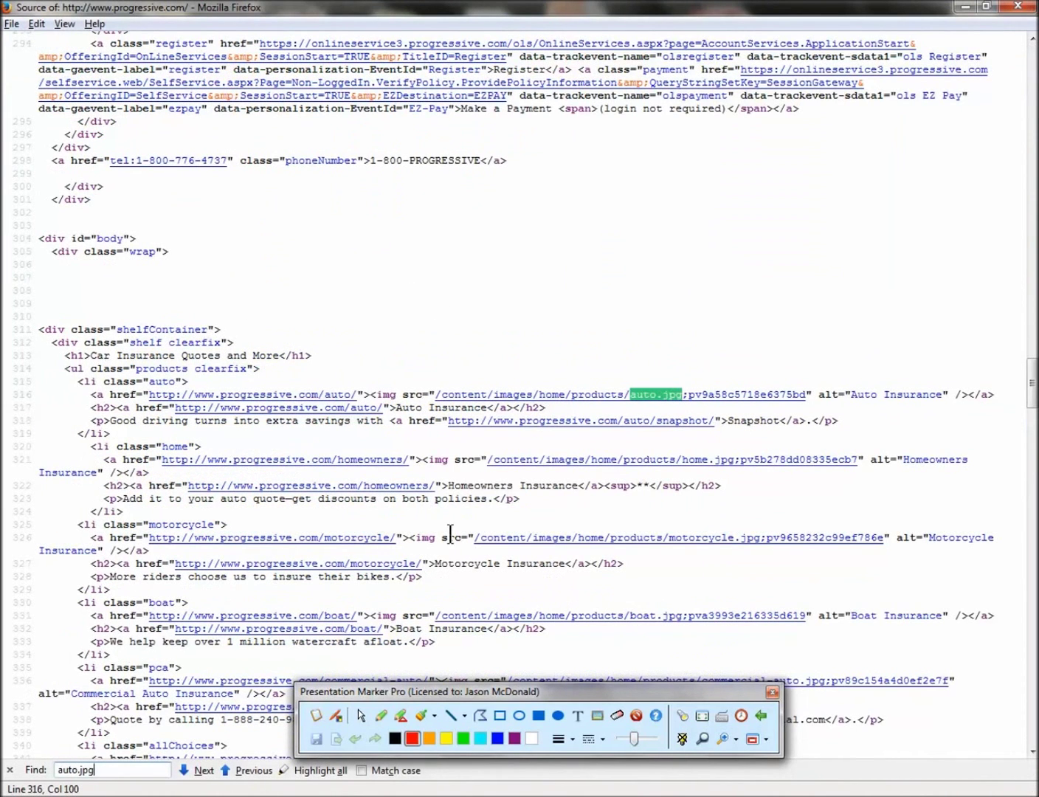
Step: Box the 'Auto Insurance' alt attribute and image link lines in red, clear, and close the source
{"action": "left_click", "coordinate": [502, 715]}
{"action": "left_click_drag", "start_coordinate": [797, 368], "coordinate": [968, 415]}
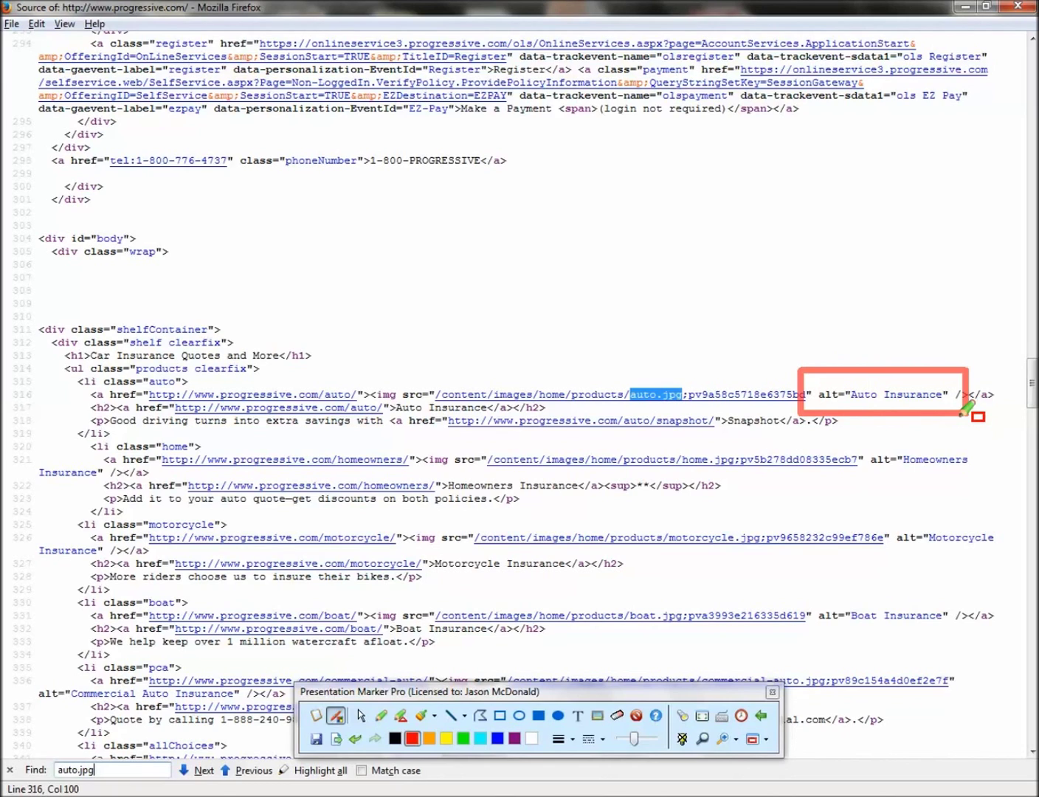
{"action": "mouse_move", "coordinate": [85, 374]}
{"action": "left_mouse_down"}
{"action": "mouse_move", "coordinate": [302, 419]}
{"action": "mouse_move", "coordinate": [378, 417]}
{"action": "left_mouse_up"}
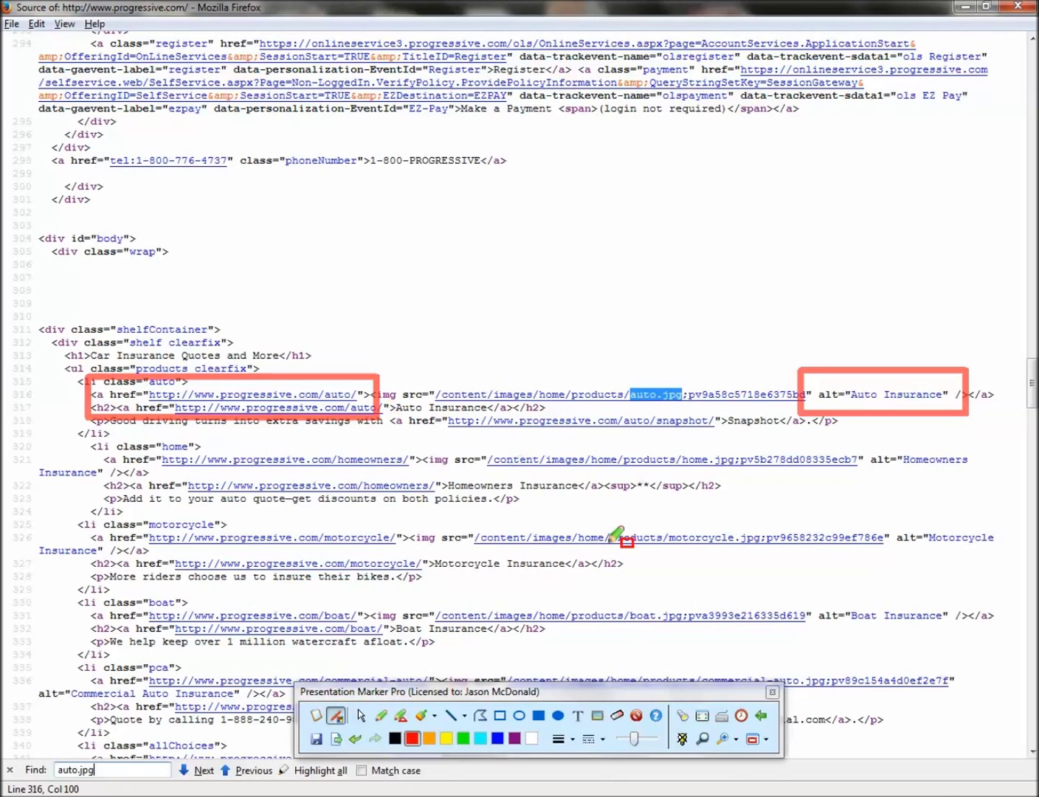
{"action": "left_click", "coordinate": [636, 716]}
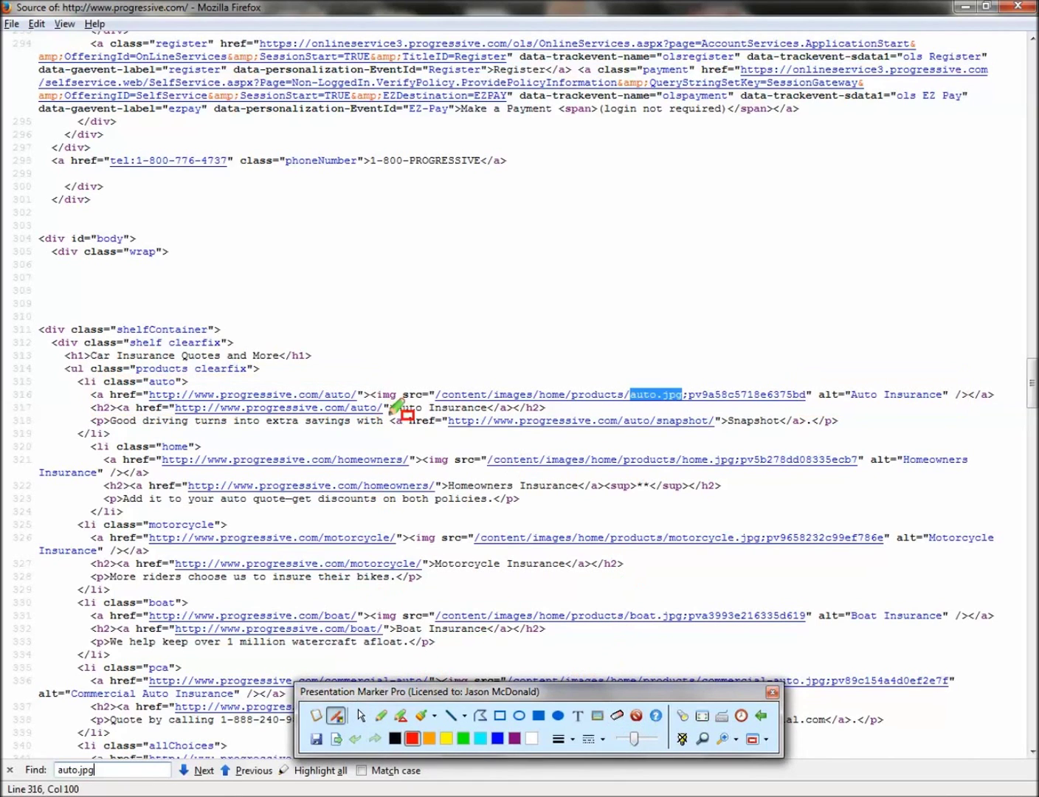
{"action": "left_click", "coordinate": [1017, 7]}
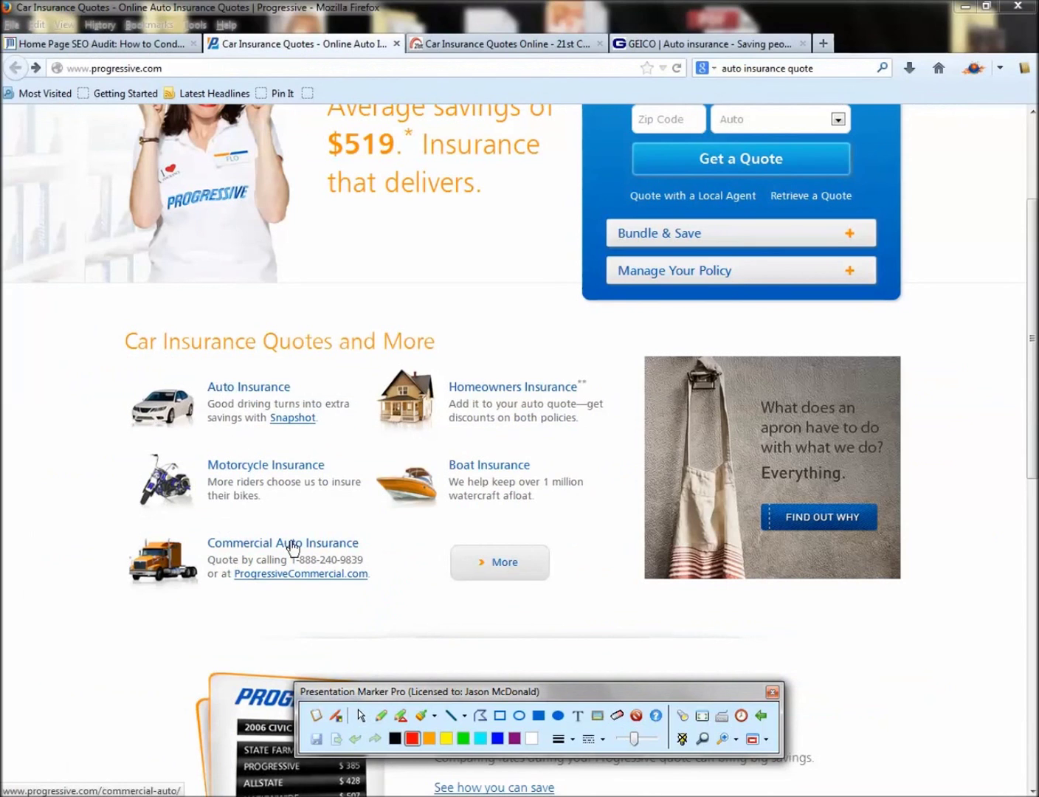
Step: View GEICO's hurricane image on its own, then go back to the GEICO home page
{"action": "left_click", "coordinate": [538, 44]}
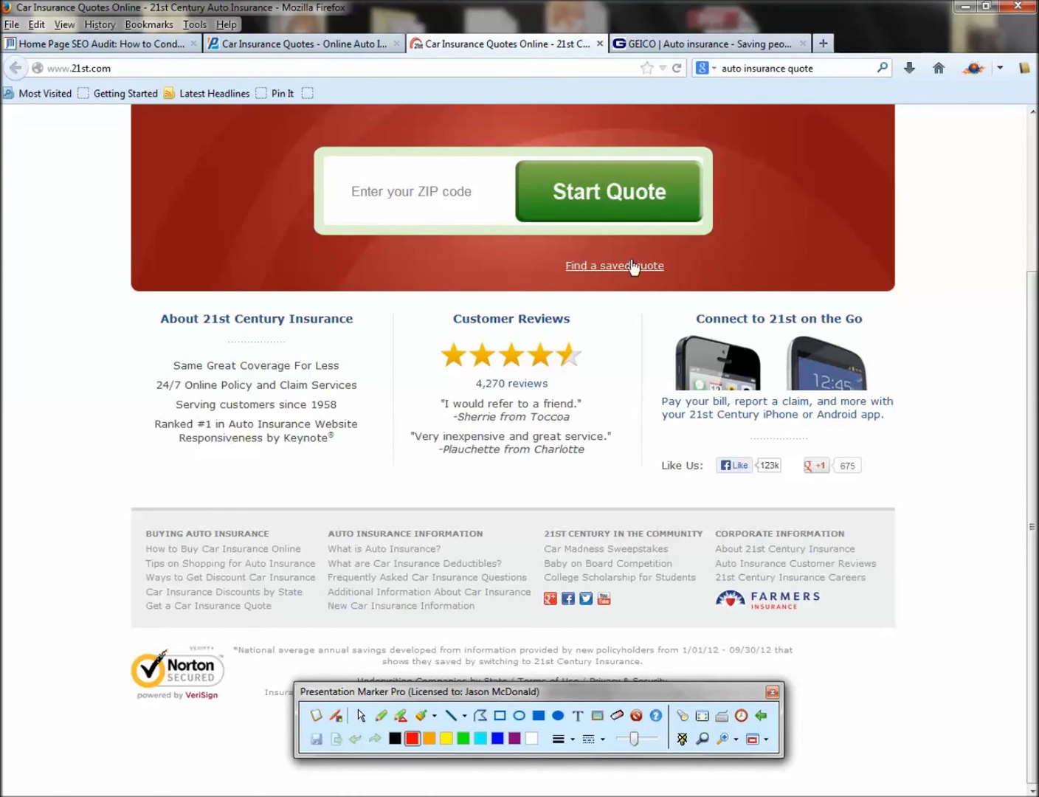
{"action": "left_click", "coordinate": [650, 45]}
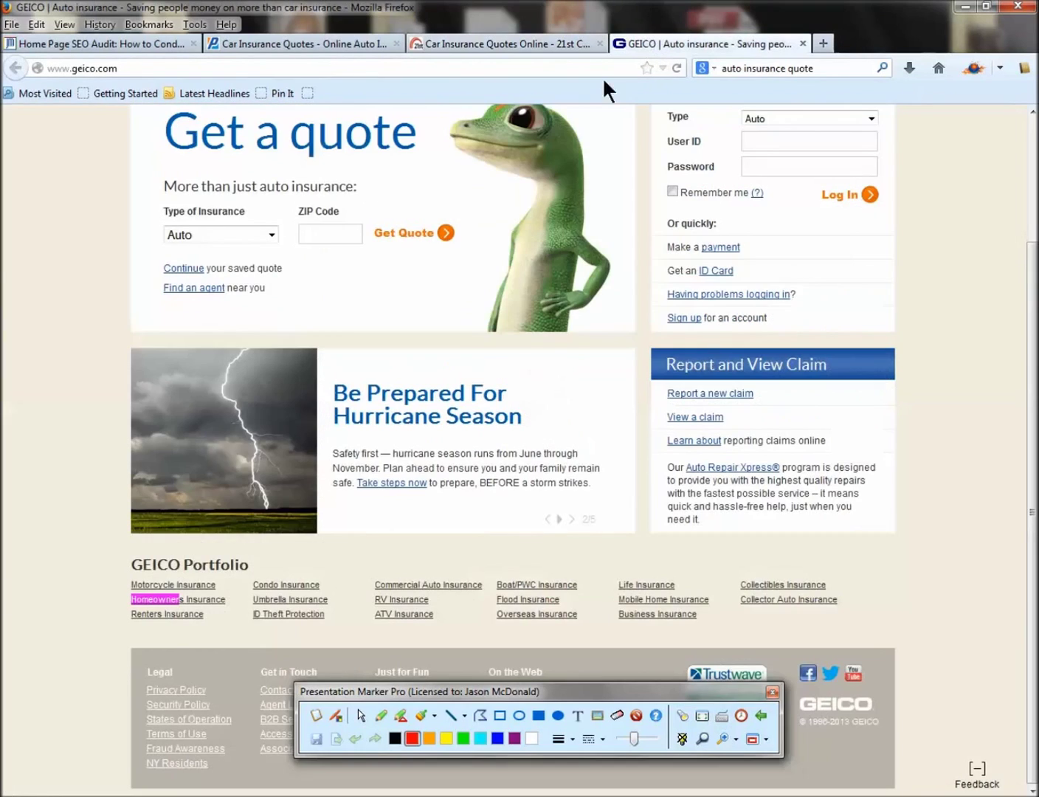
{"action": "right_click", "coordinate": [218, 428]}
{"action": "left_click", "coordinate": [238, 438]}
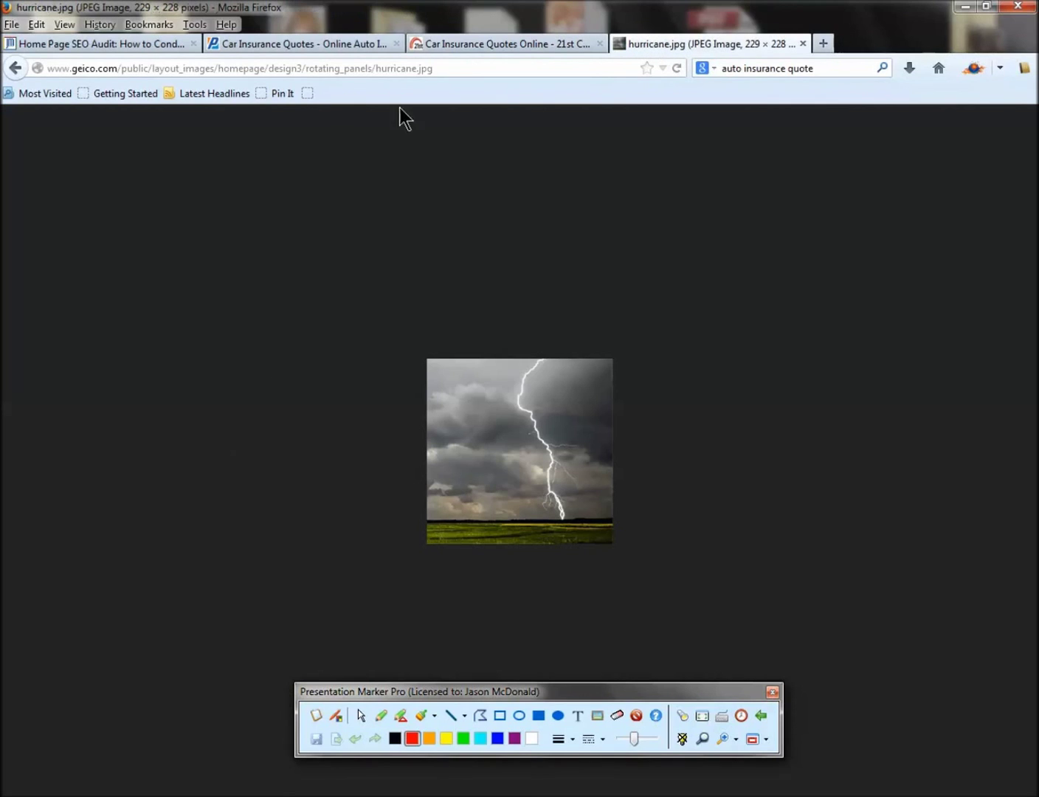
{"action": "left_click", "coordinate": [15, 68]}
Step: Open the GEICO page source and search it for 'hurricane.jpg'
{"action": "right_click", "coordinate": [34, 323]}
{"action": "left_click", "coordinate": [84, 479]}
{"action": "key", "text": "ctrl+f"}
{"action": "type", "text": "hurricane.jpg"}
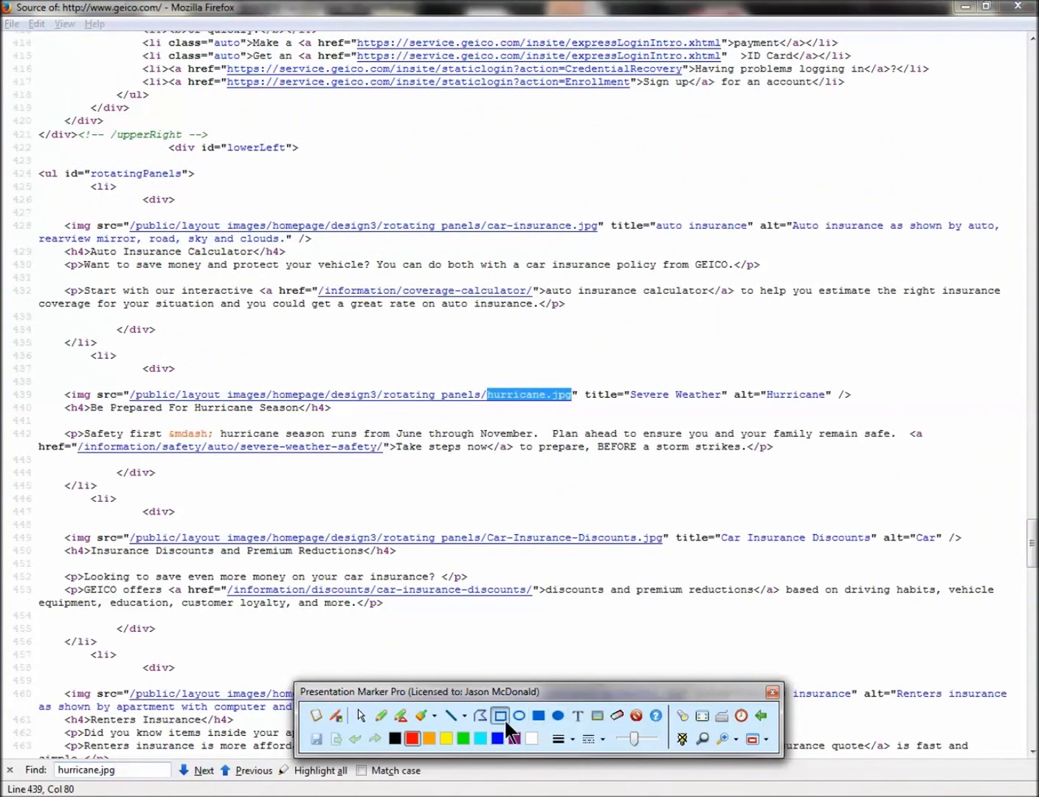
Step: Box the 'Severe Weather' title, 'Hurricane' alt text and whole image line in red, then clear them
{"action": "left_click", "coordinate": [500, 716]}
{"action": "left_click_drag", "start_coordinate": [597, 374], "coordinate": [741, 418]}
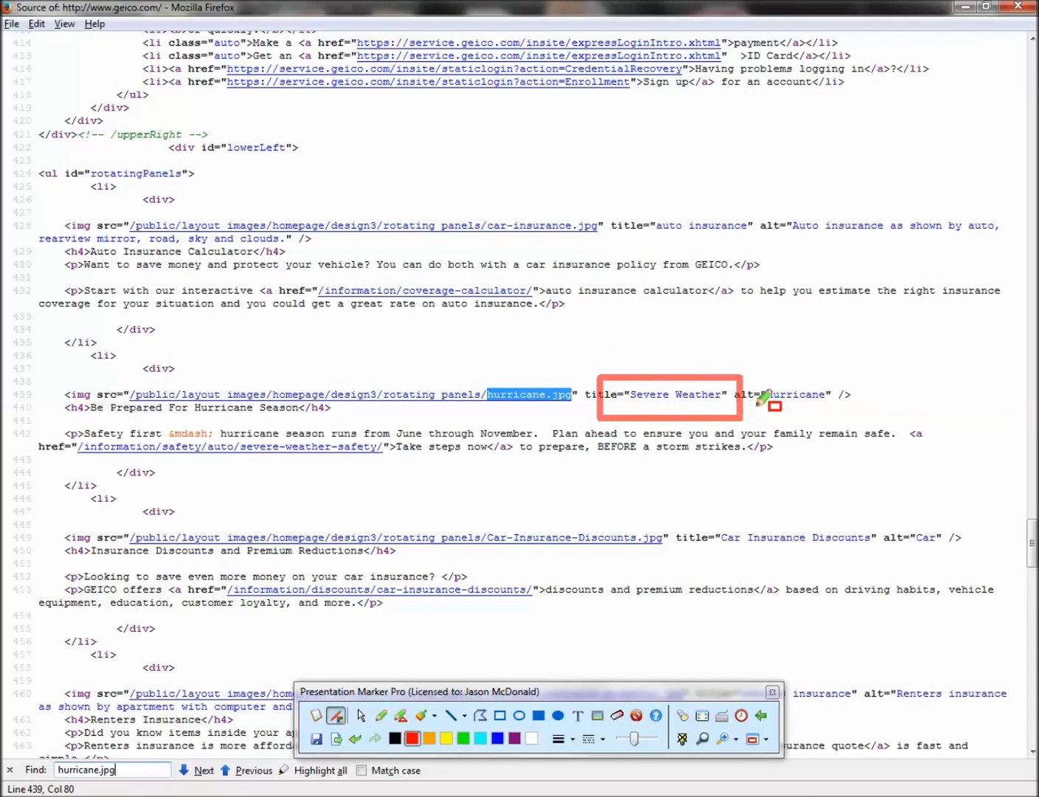
{"action": "left_click_drag", "start_coordinate": [737, 373], "coordinate": [841, 415]}
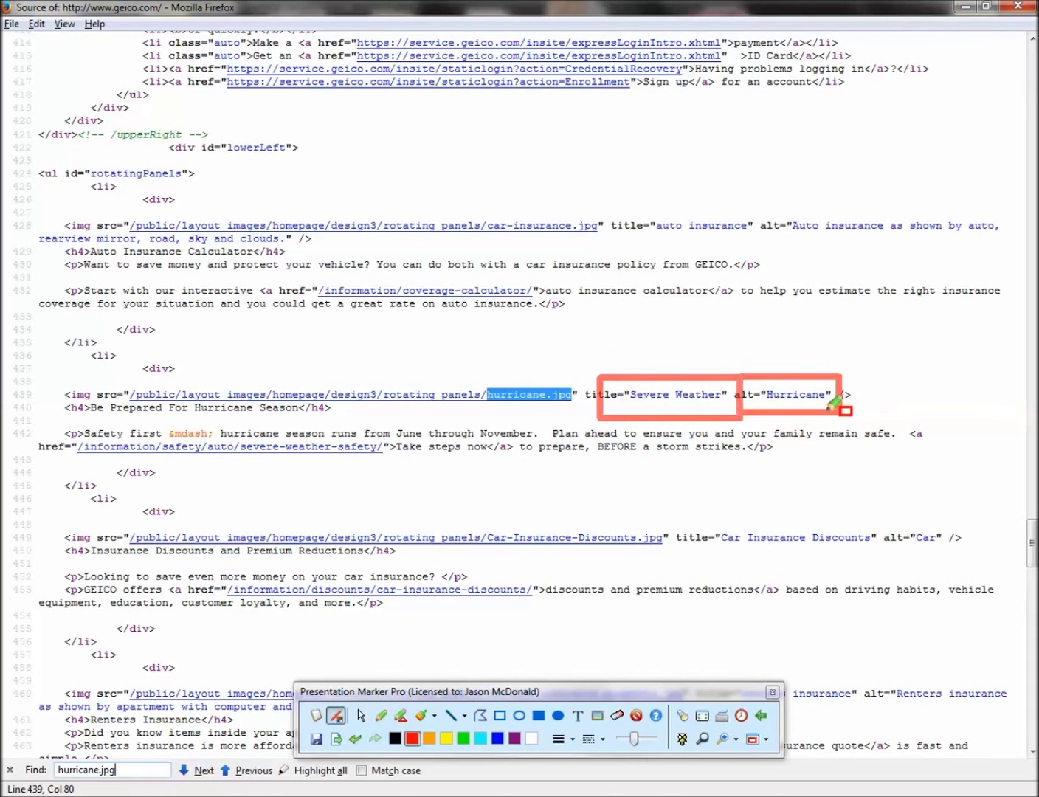
{"action": "left_click_drag", "start_coordinate": [45, 369], "coordinate": [924, 426]}
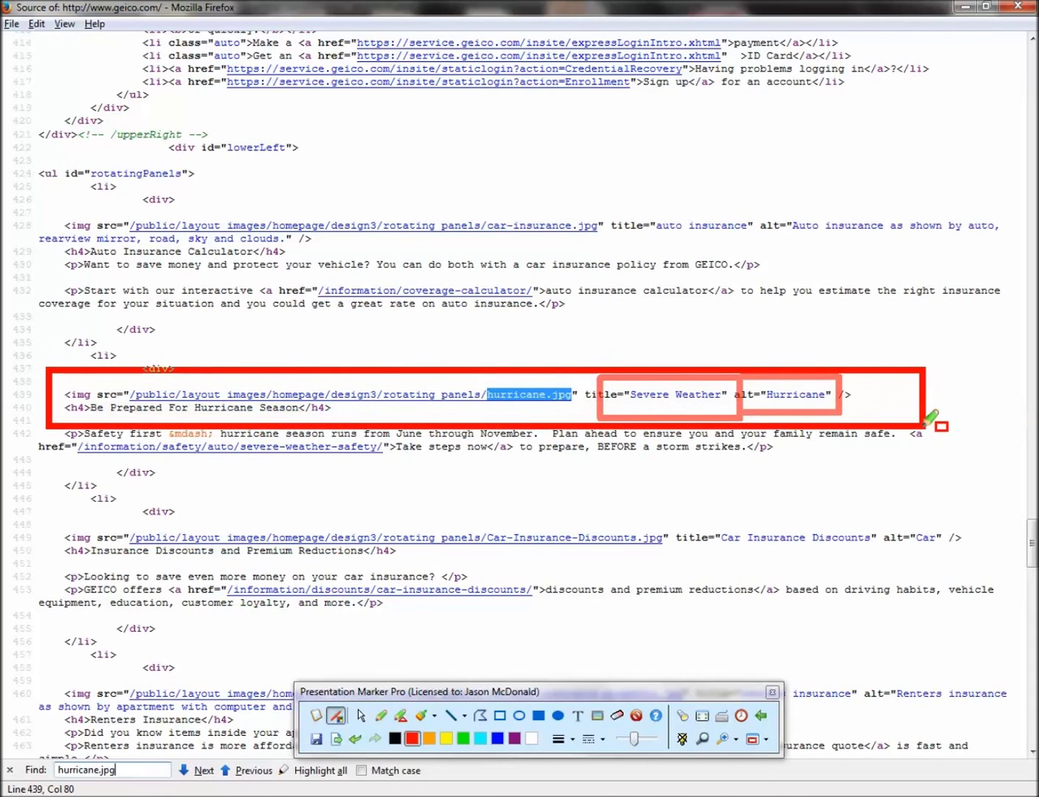
{"action": "left_click", "coordinate": [636, 716]}
{"action": "key", "text": "Escape"}
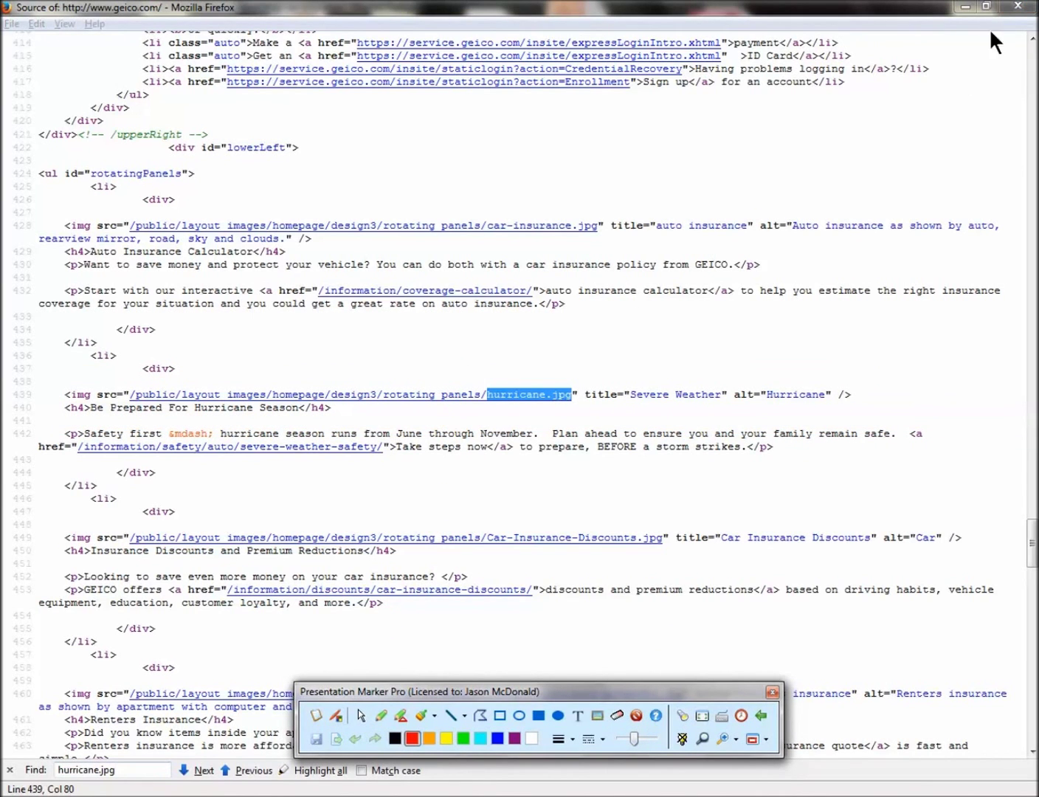
Step: Close the GEICO page source and look back at the Progressive and 21st Century home pages
{"action": "left_click", "coordinate": [1018, 5]}
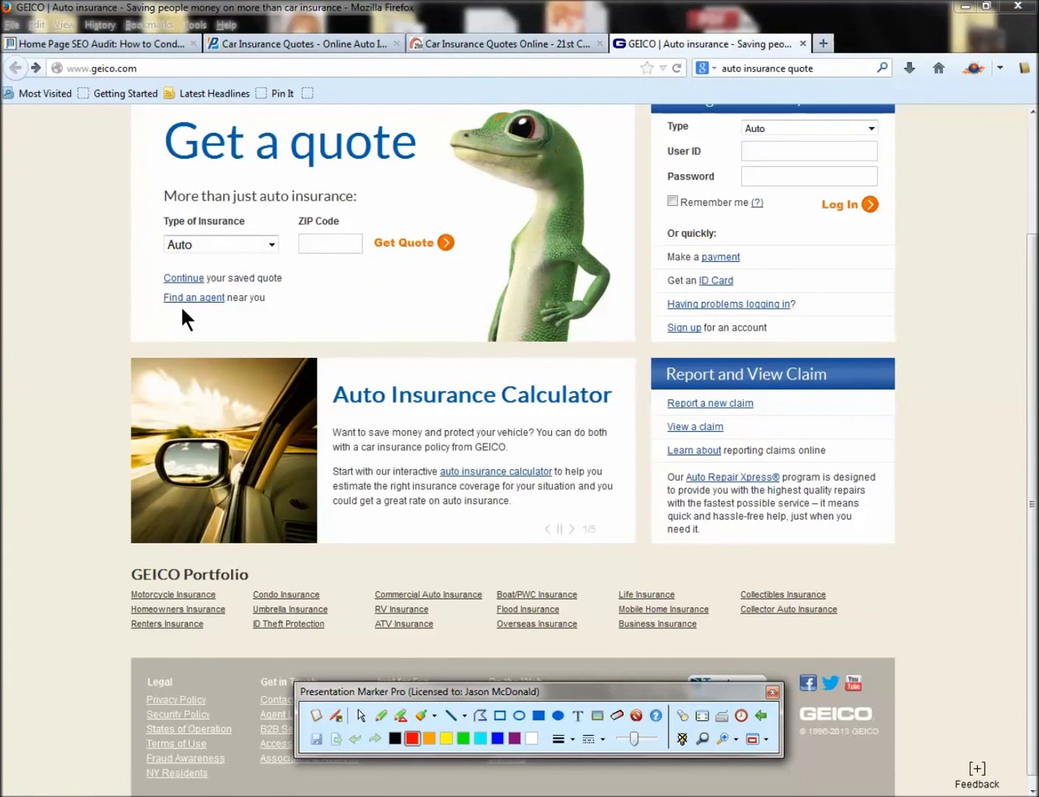
{"action": "left_click", "coordinate": [250, 40]}
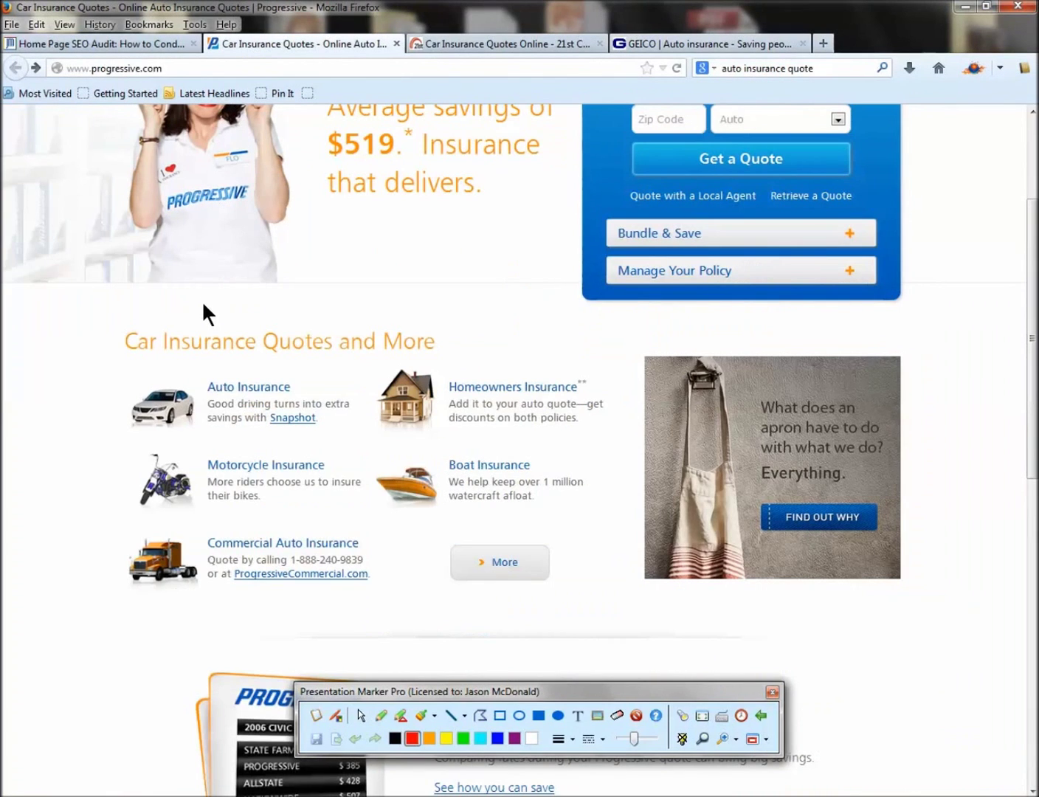
{"action": "left_click", "coordinate": [467, 36]}
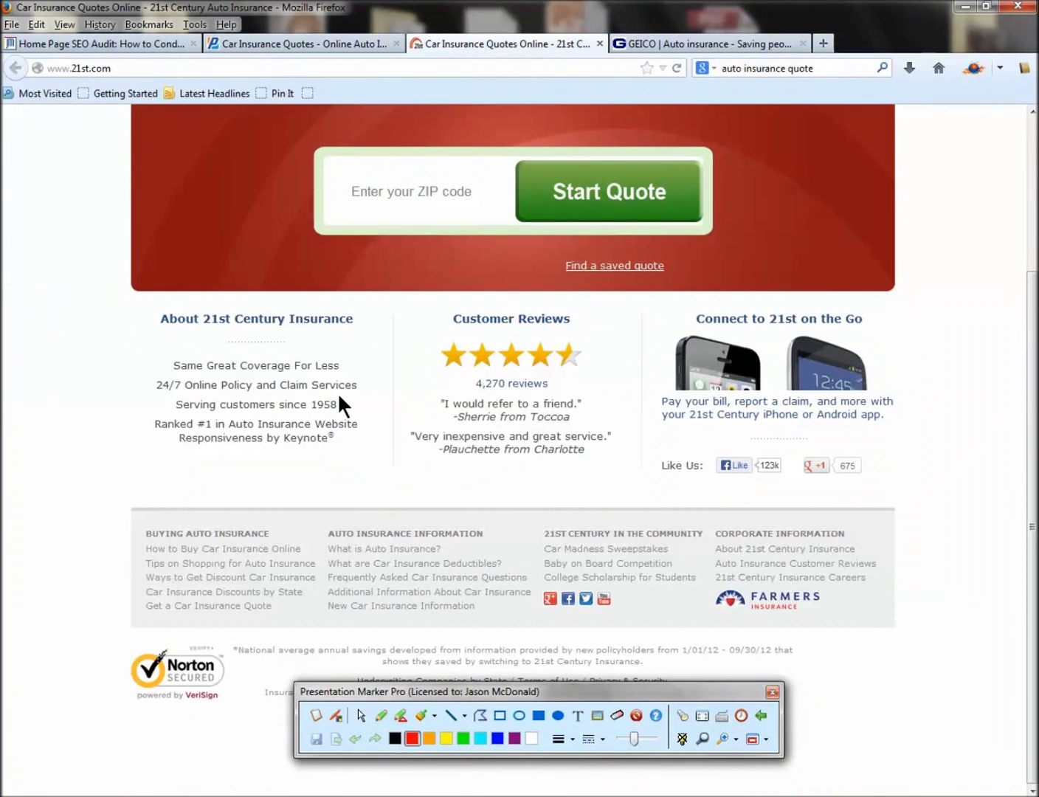
Step: From the audit article's Localized SEO example, open the NYC Watch Repair site in a new tab
{"action": "left_click", "coordinate": [110, 44]}
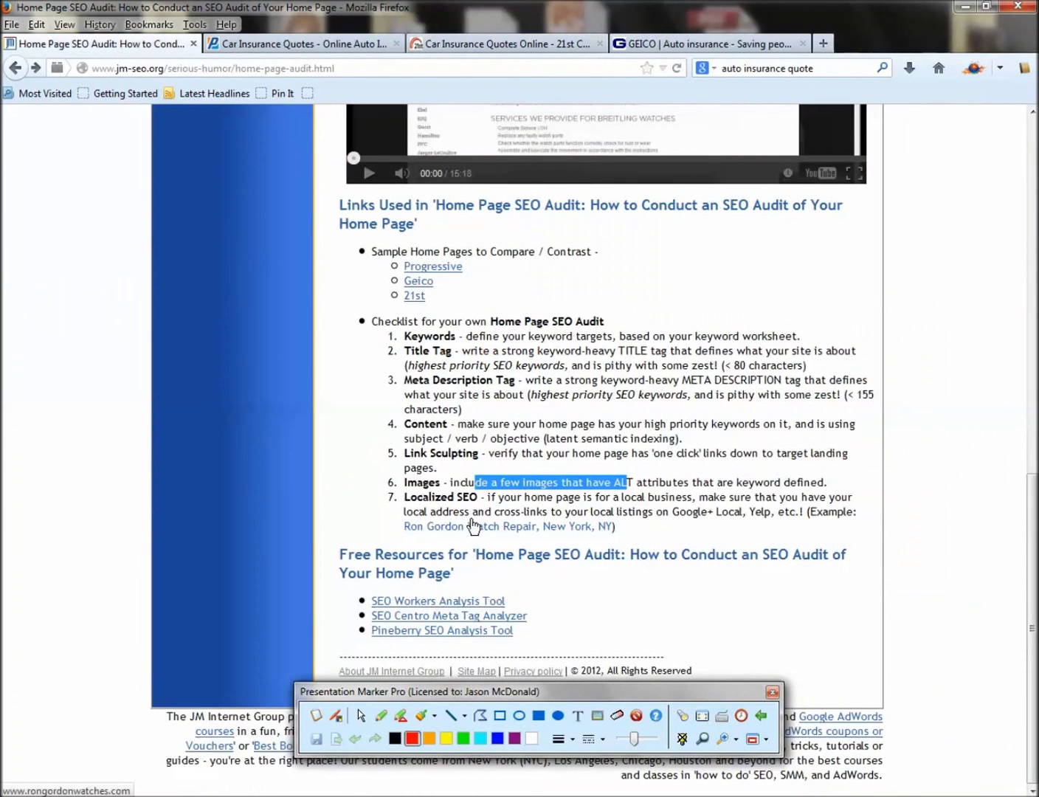
{"action": "right_click", "coordinate": [495, 524]}
{"action": "left_click", "coordinate": [531, 533]}
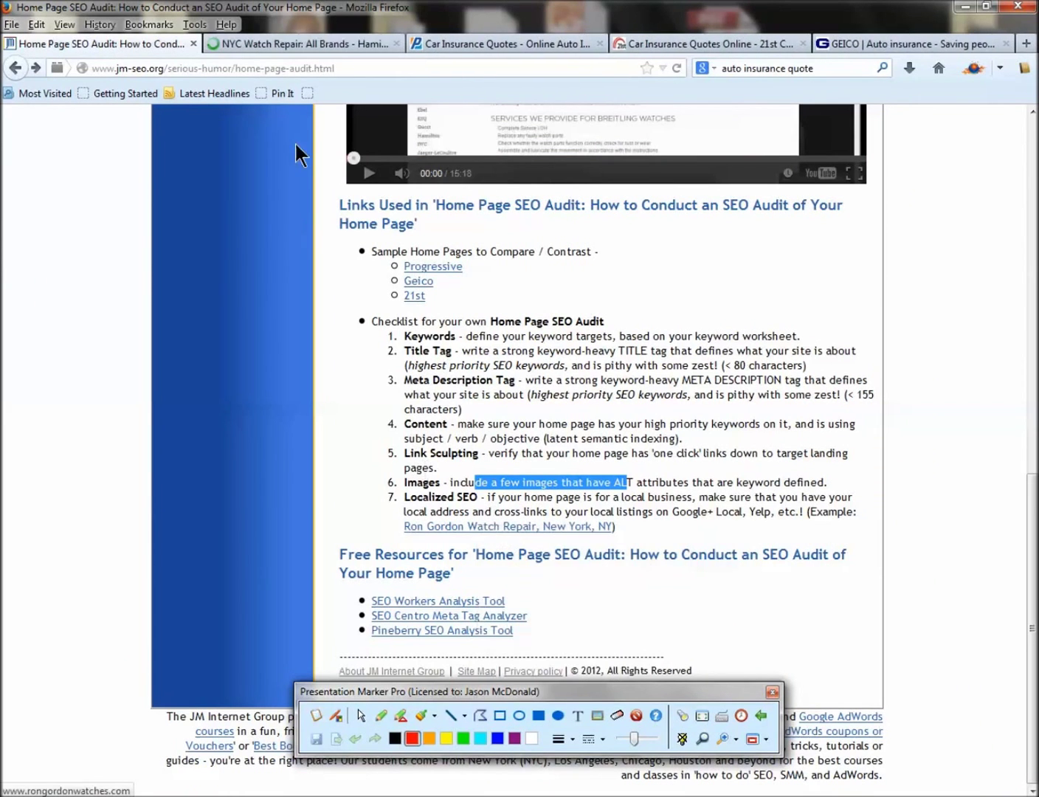
Step: On the NYC Watch Repair site, check its web address and the street address in the footer
{"action": "left_click", "coordinate": [332, 41]}
{"action": "left_click", "coordinate": [196, 68]}
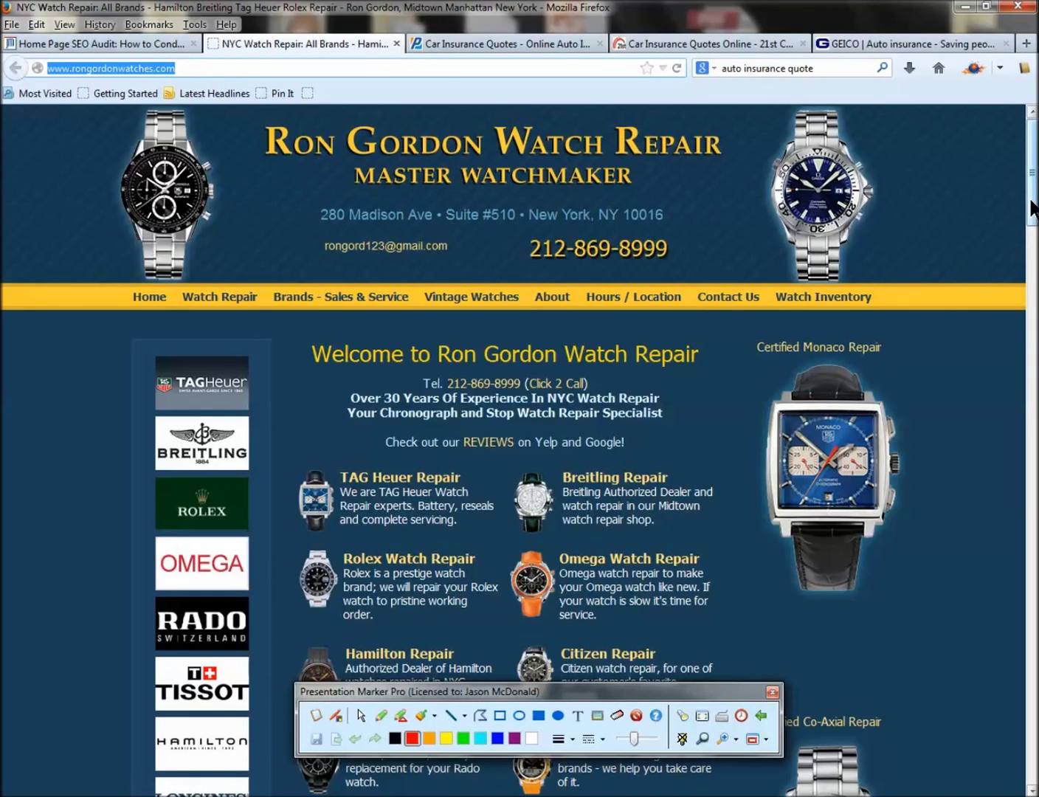
{"action": "scroll", "coordinate": [1032, 207], "scroll_direction": "down", "scroll_amount": 2}
{"action": "left_click_drag", "start_coordinate": [1033, 207], "coordinate": [1032, 775]}
{"action": "left_click_drag", "start_coordinate": [494, 472], "coordinate": [586, 472]}
Step: Open the shop's Google+ Local listing in a new tab, view it, then return to the audit article
{"action": "right_click", "coordinate": [516, 515]}
{"action": "left_click", "coordinate": [552, 526]}
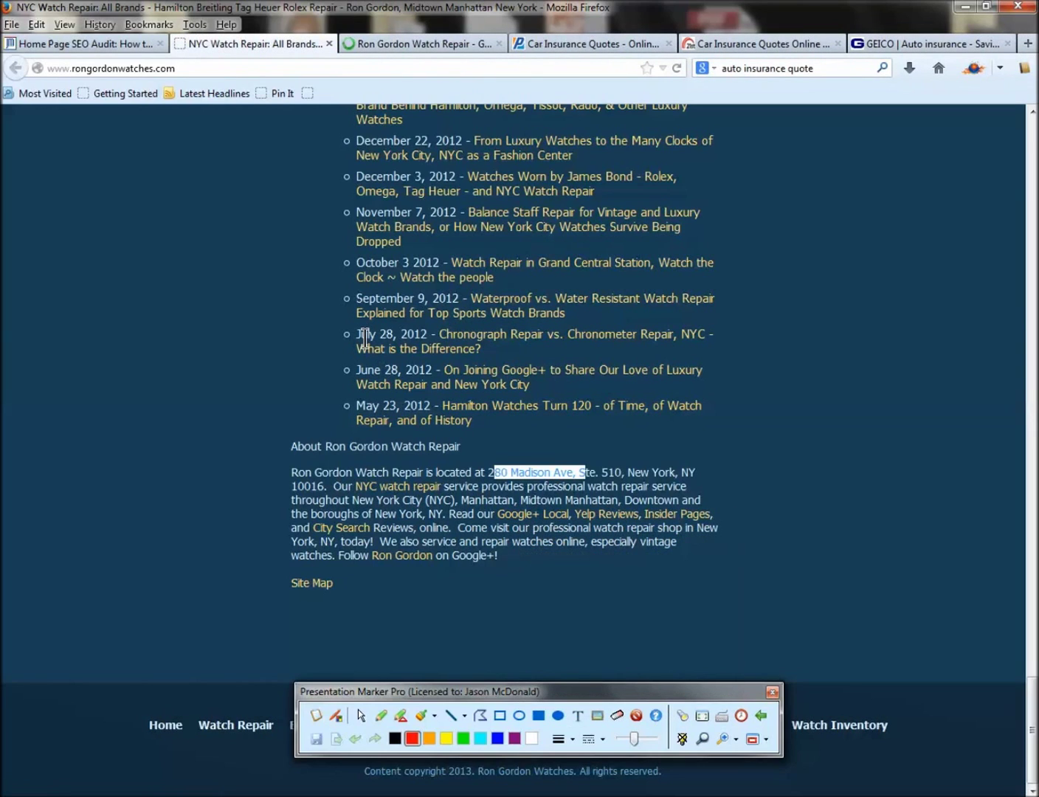
{"action": "left_click", "coordinate": [376, 43]}
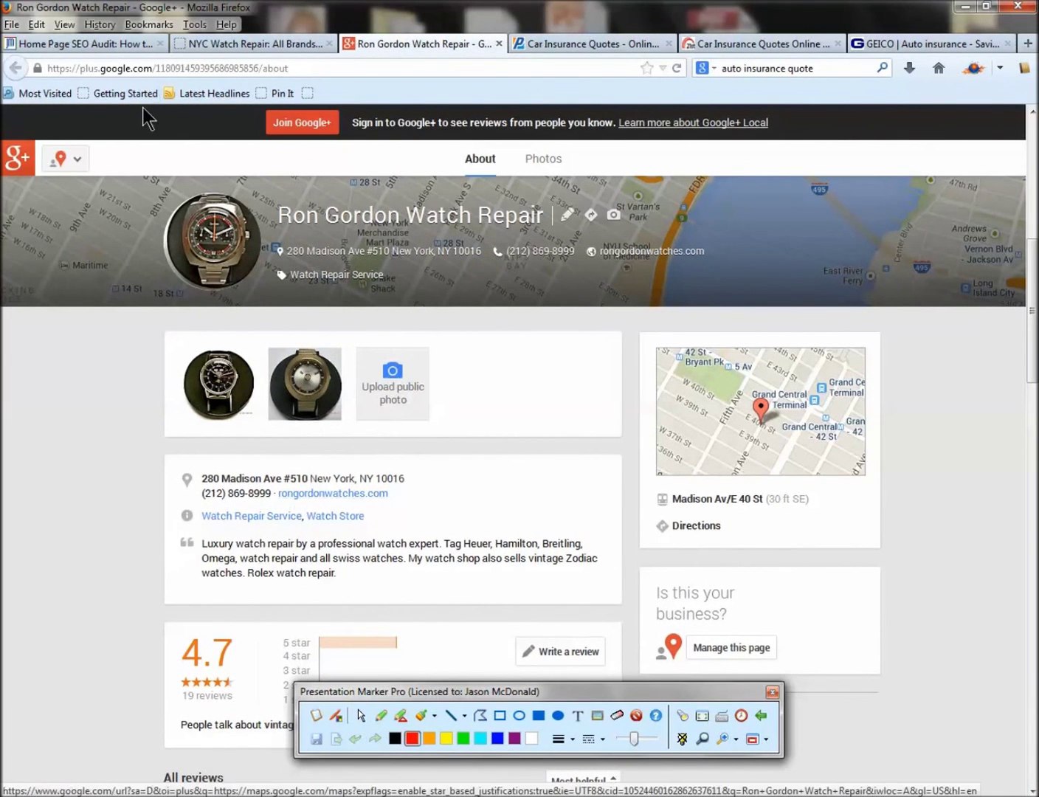
{"action": "left_click", "coordinate": [101, 44]}
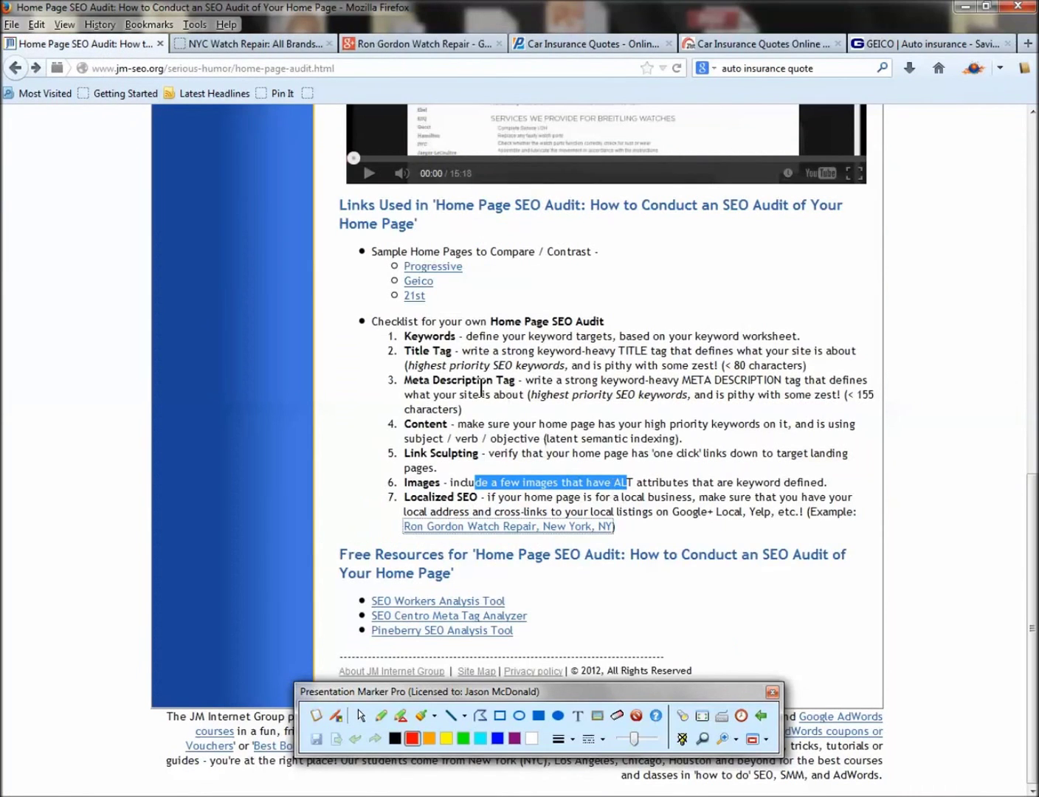
{"action": "left_click_drag", "start_coordinate": [406, 338], "coordinate": [649, 524]}
{"action": "left_click", "coordinate": [531, 384]}
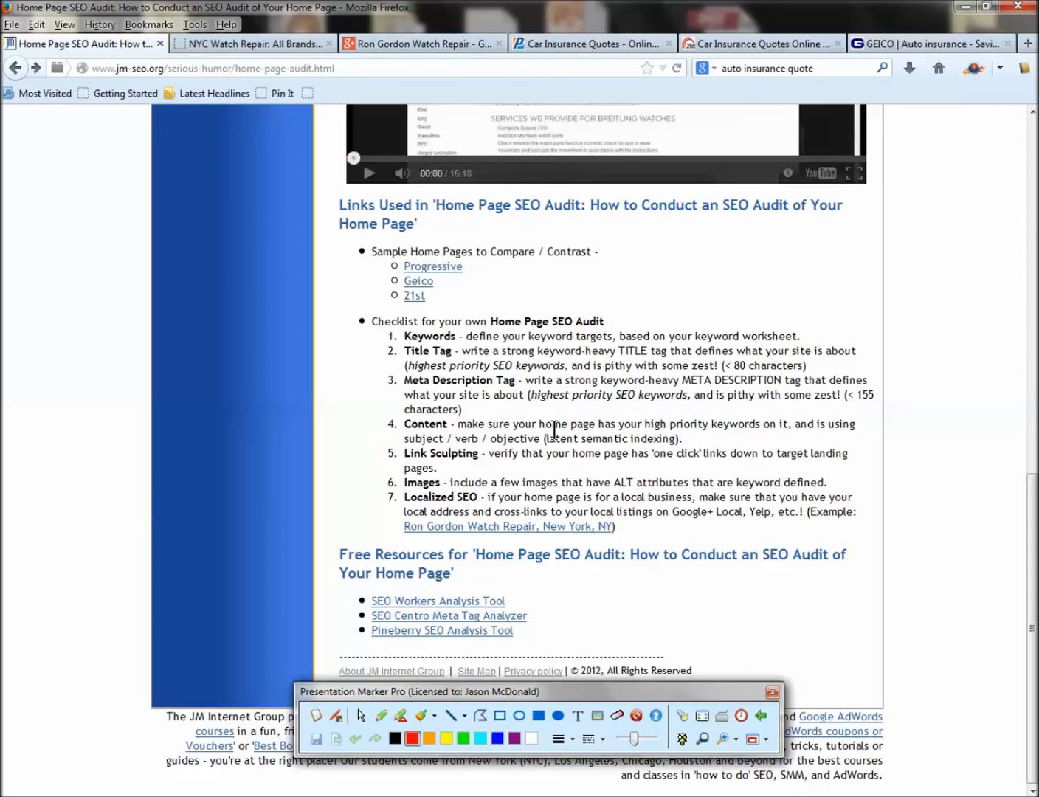
{"action": "left_click_drag", "start_coordinate": [441, 453], "coordinate": [469, 458]}
{"action": "left_click_drag", "start_coordinate": [424, 483], "coordinate": [435, 483]}
{"action": "left_click_drag", "start_coordinate": [614, 483], "coordinate": [668, 484]}
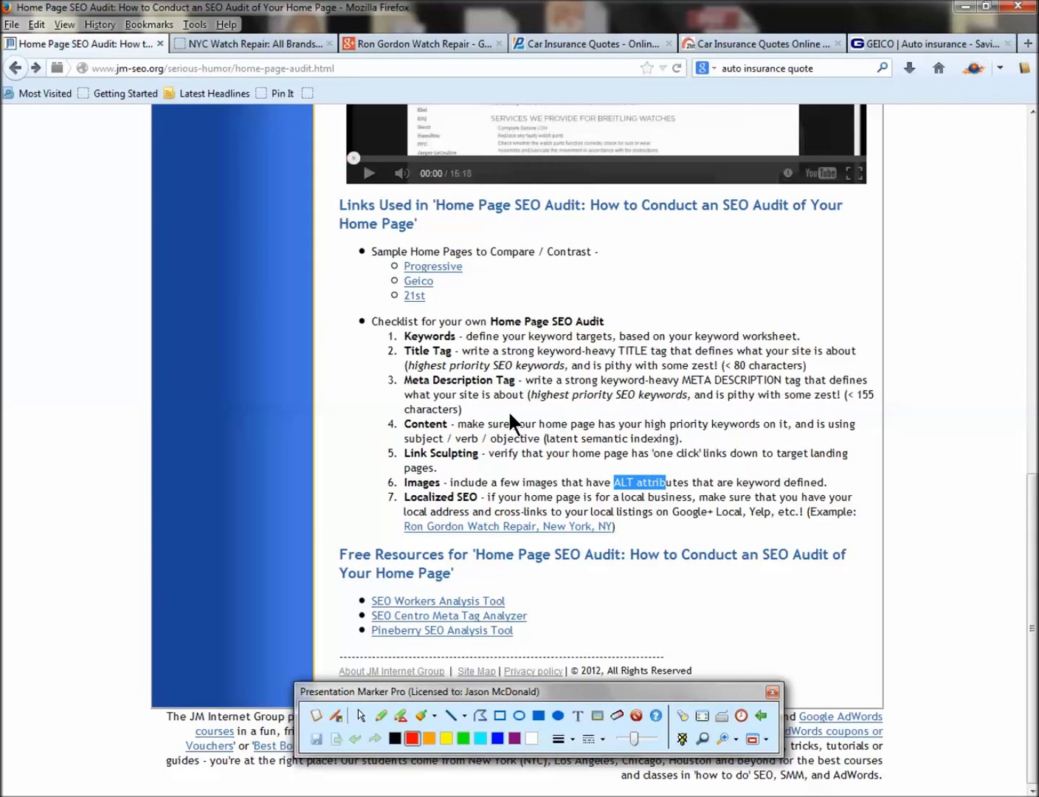
{"action": "left_click", "coordinate": [545, 44]}
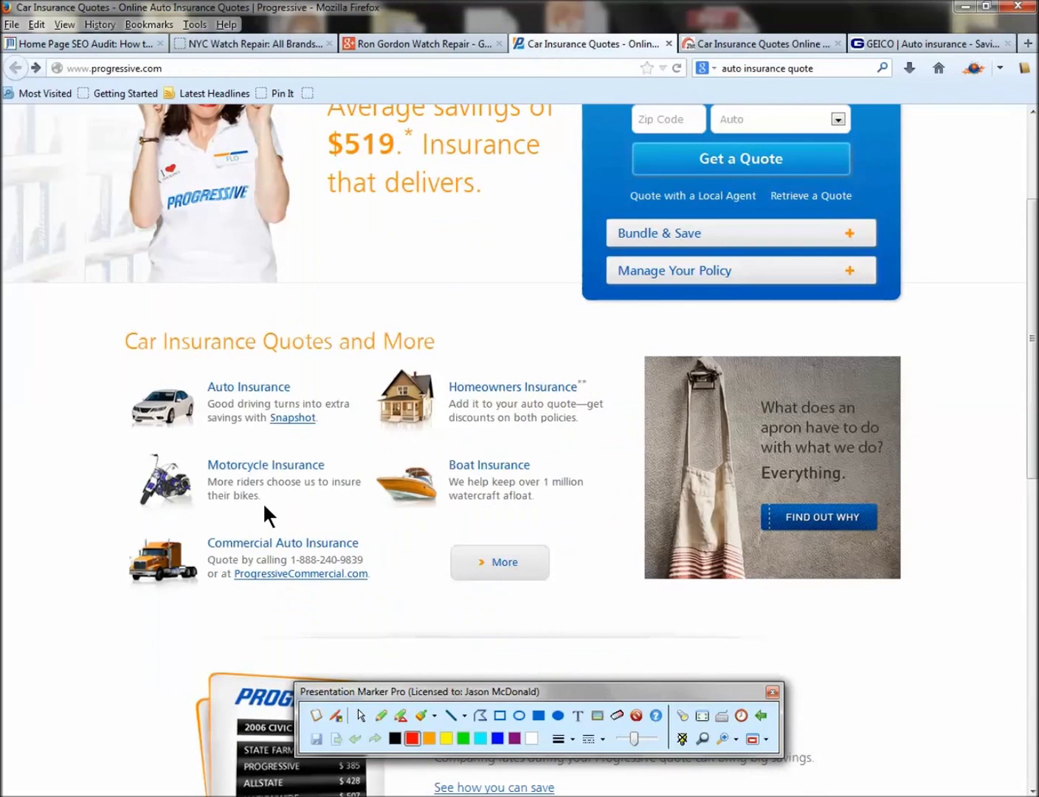
{"action": "left_click", "coordinate": [336, 715]}
{"action": "left_click_drag", "start_coordinate": [74, 308], "coordinate": [571, 644]}
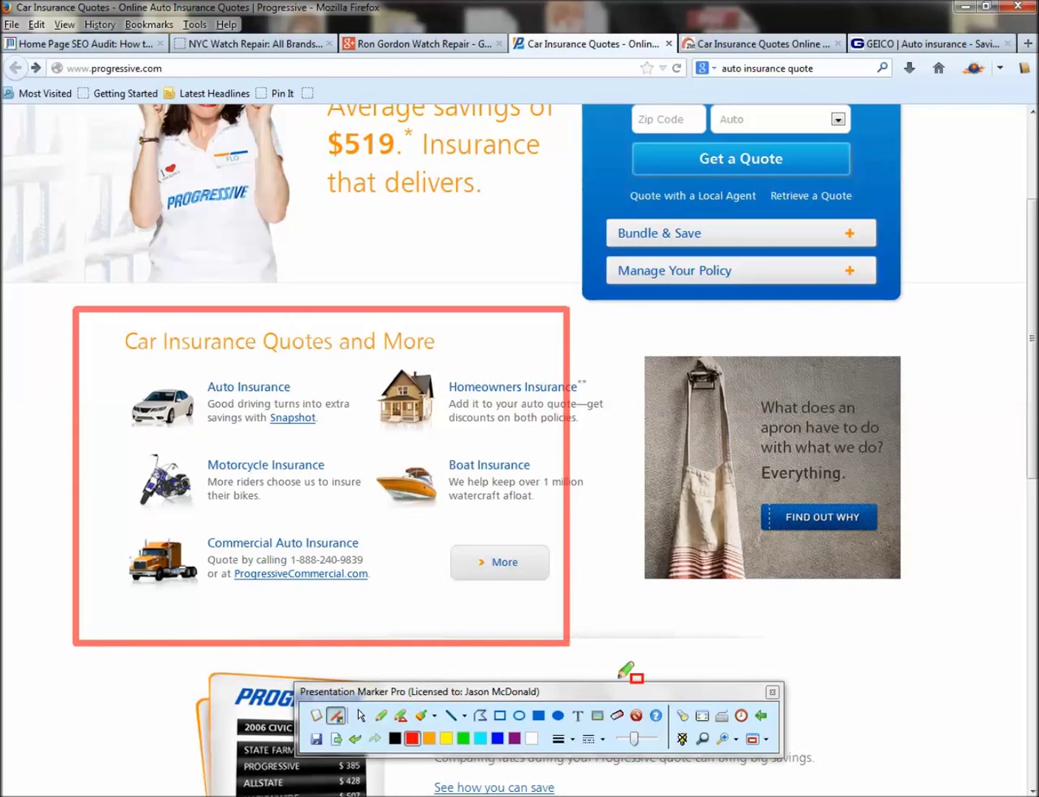
{"action": "left_click", "coordinate": [636, 715]}
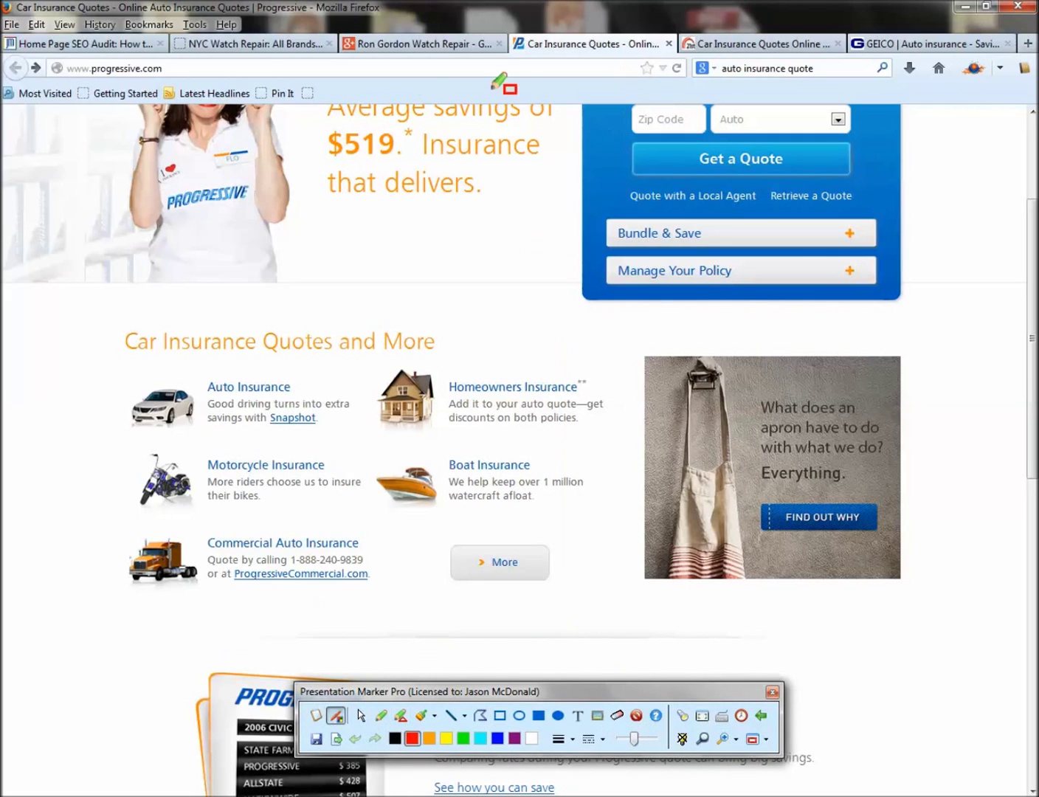
{"action": "left_click", "coordinate": [143, 42]}
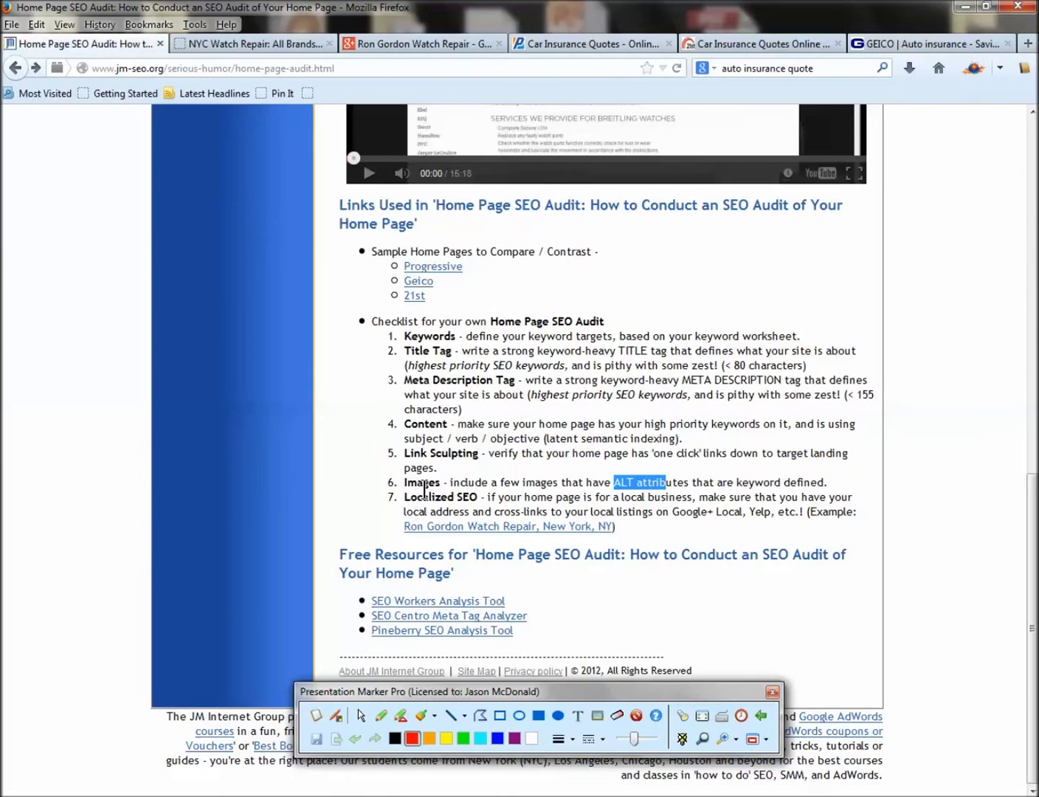
{"action": "left_click_drag", "start_coordinate": [410, 499], "coordinate": [640, 523]}
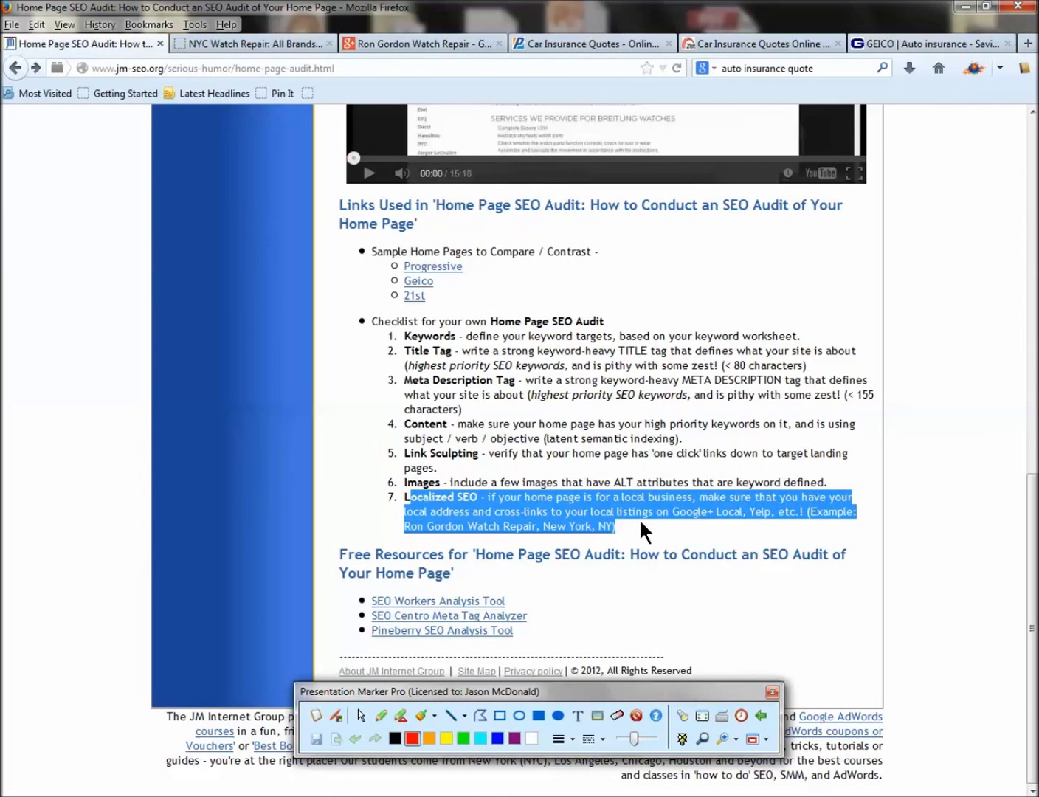
Step: Clear the Localized SEO highlight and scroll the audit article back up to its title and introduction
{"action": "left_click", "coordinate": [648, 578]}
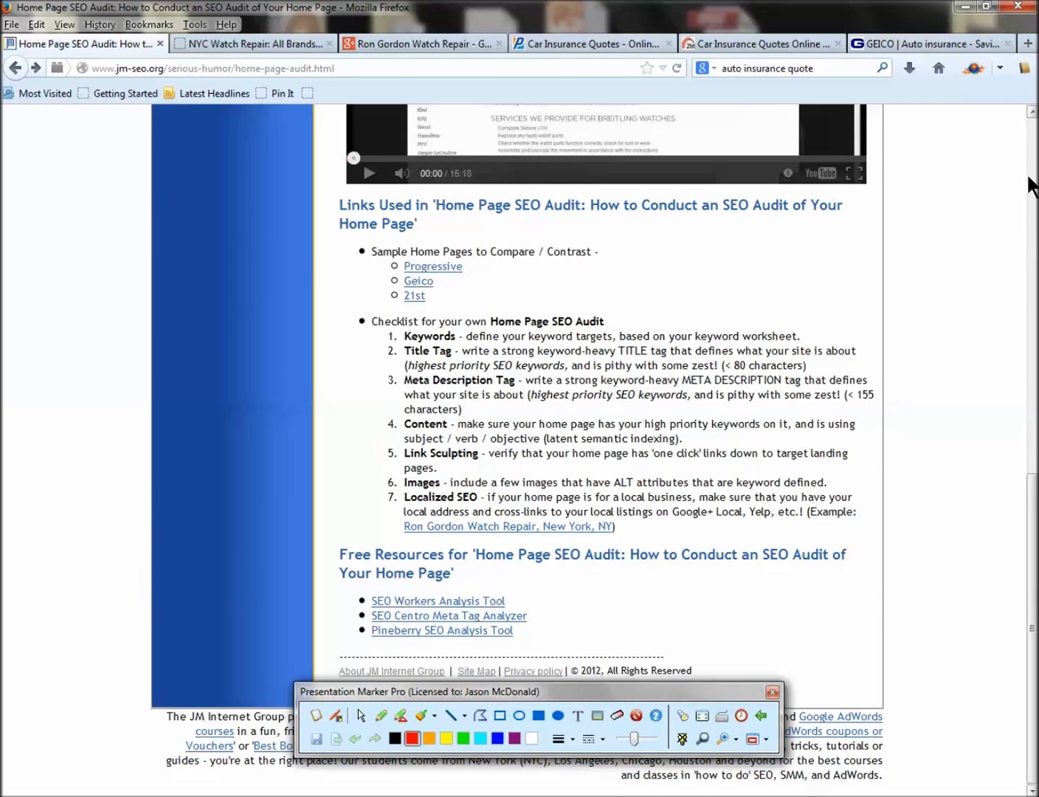
{"action": "left_click", "coordinate": [1031, 173]}
{"action": "scroll", "coordinate": [1031, 177], "scroll_direction": "up", "scroll_amount": 2}
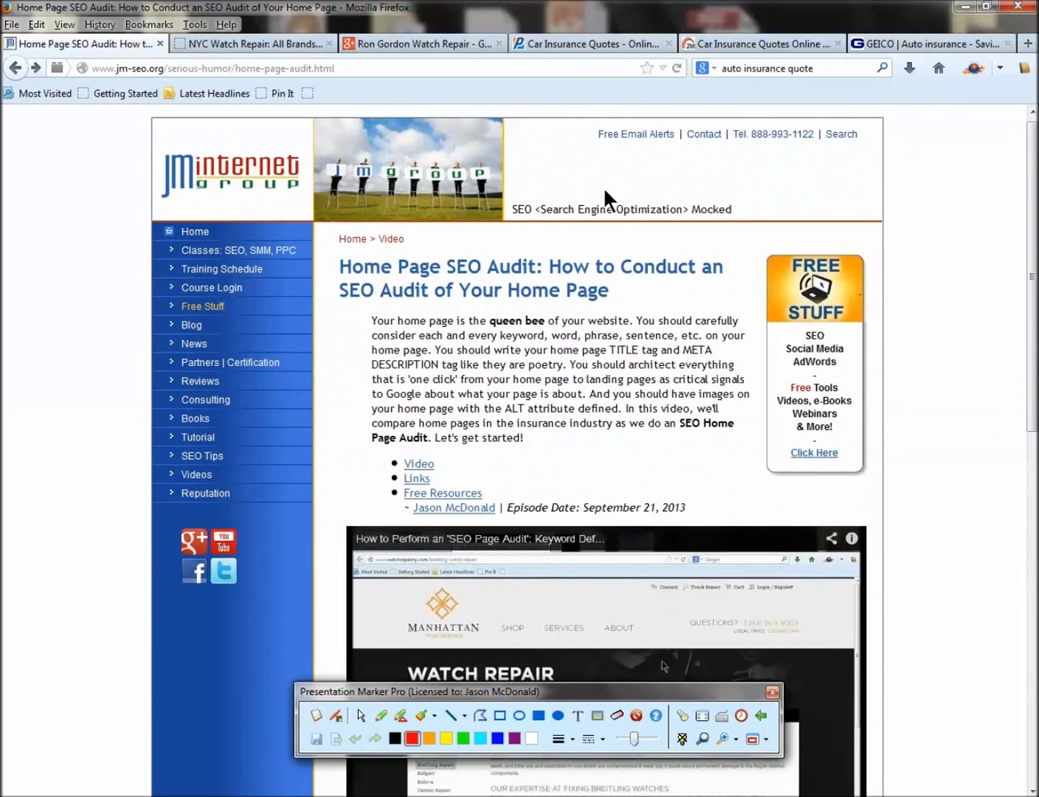